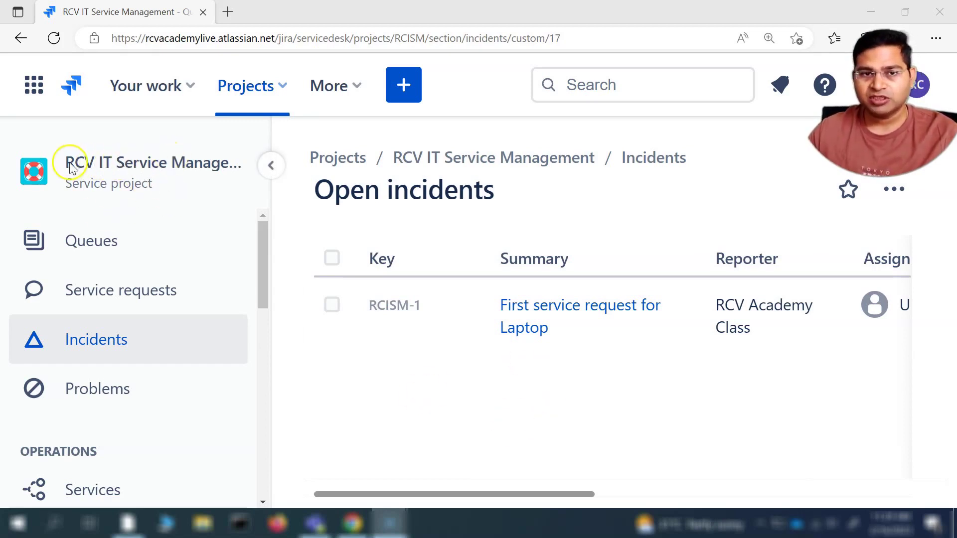
Open the project settings of the RCV IT Service Management project
scroll(166, 396, down, 10)
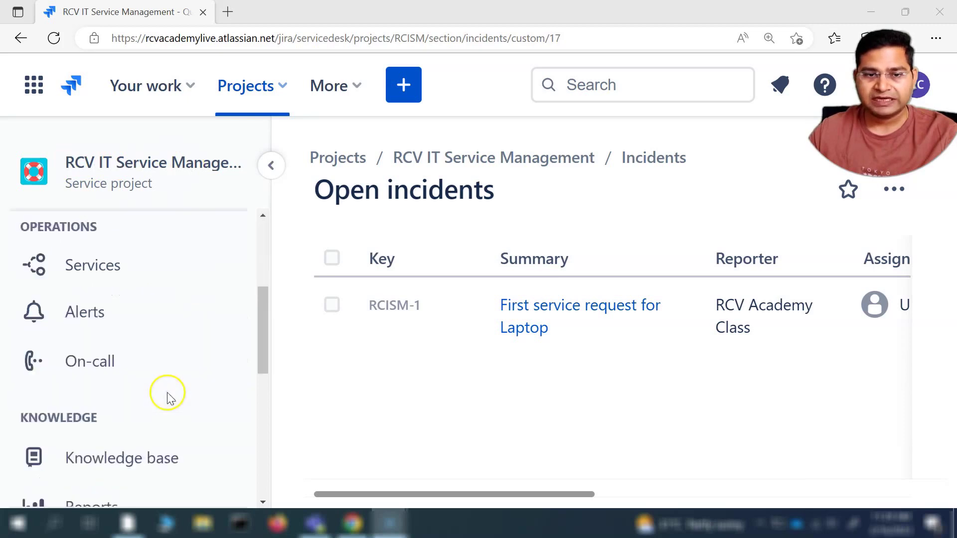
scroll(133, 408, down, 3)
click(142, 439)
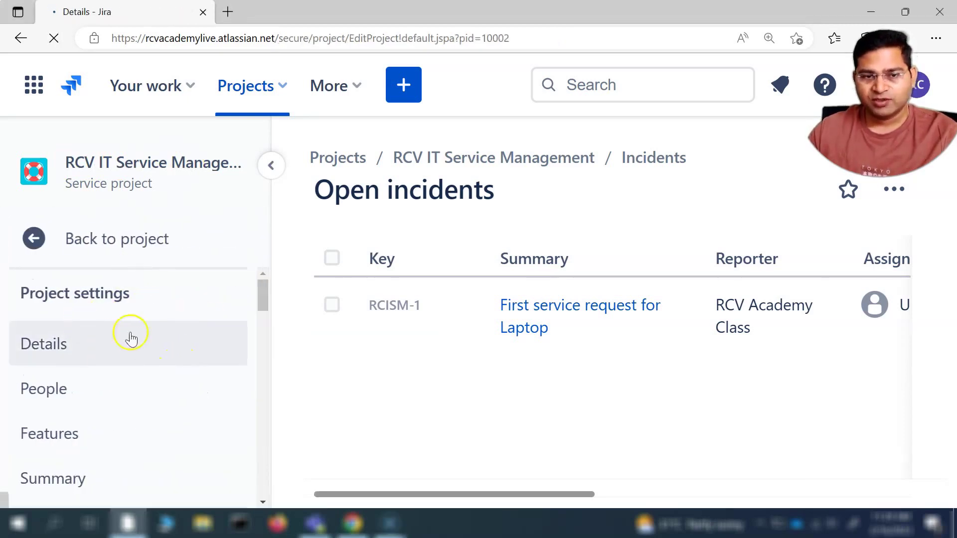
Open the Forms page in the project settings
scroll(132, 366, down, 2)
scroll(80, 365, down, 2)
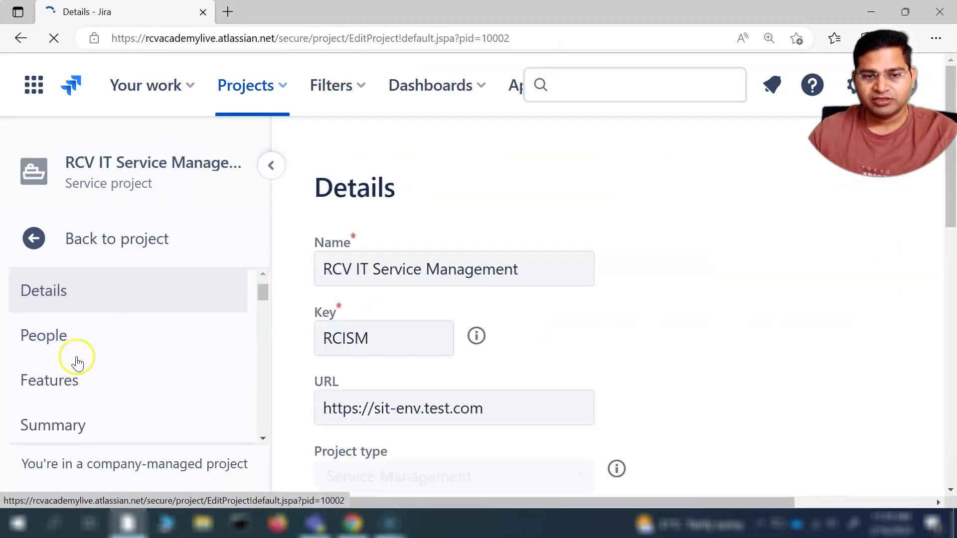
scroll(75, 374, down, 1)
scroll(83, 379, down, 1)
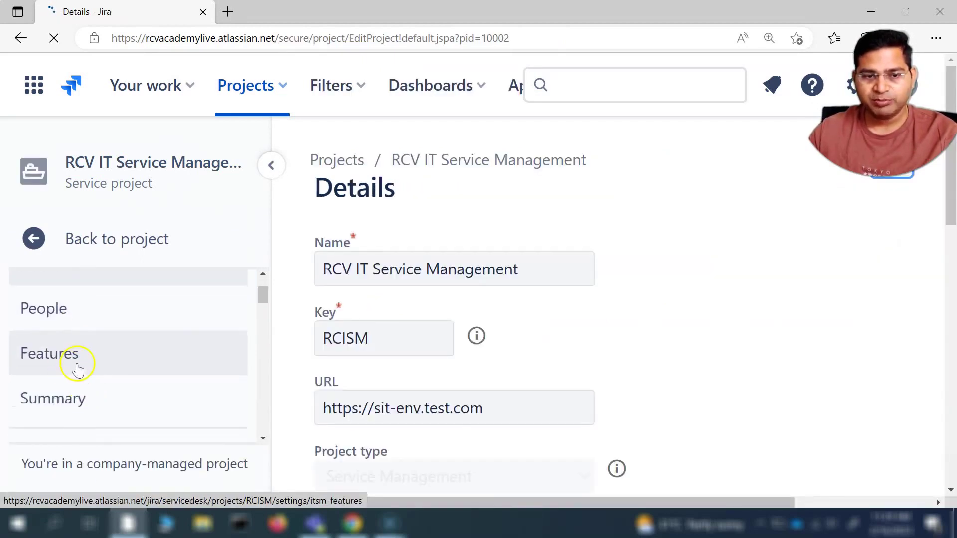
scroll(78, 379, down, 1)
scroll(145, 380, down, 4)
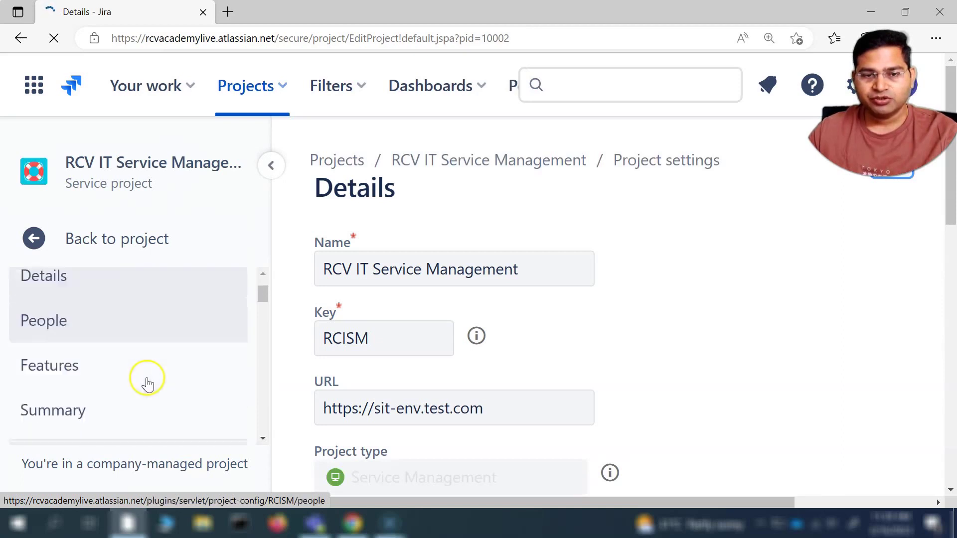
scroll(122, 381, down, 1)
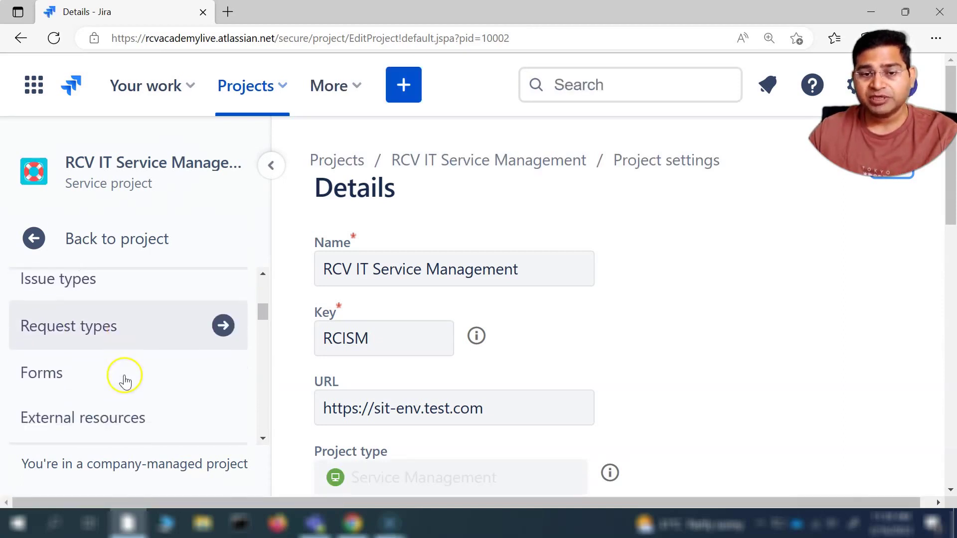
click(60, 378)
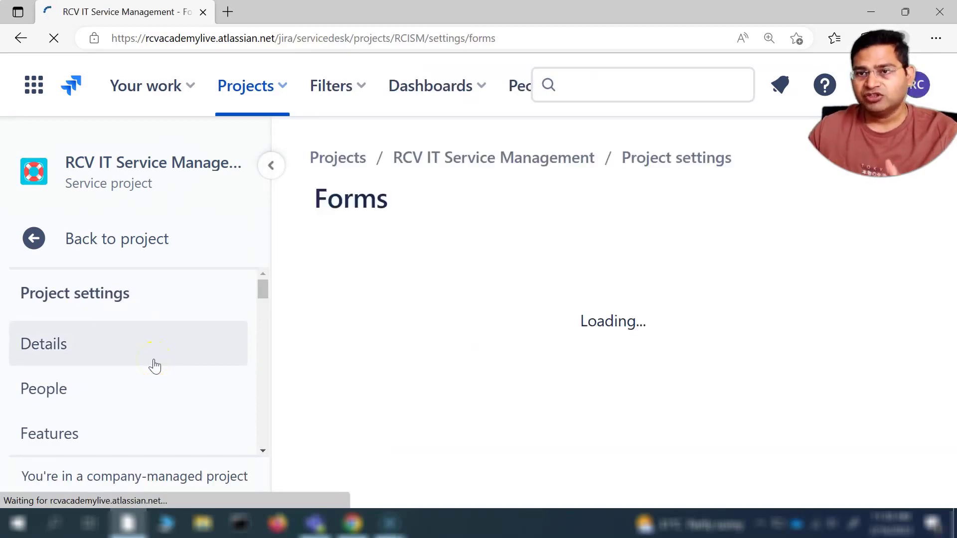
Collapse the project sidebar and create a new form from the Forms page
click(270, 165)
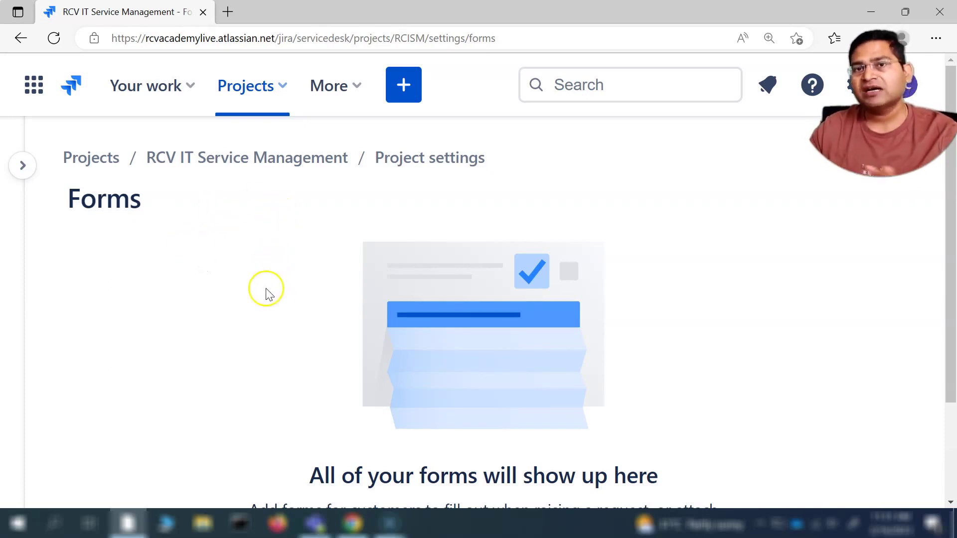
scroll(314, 299, down, 2)
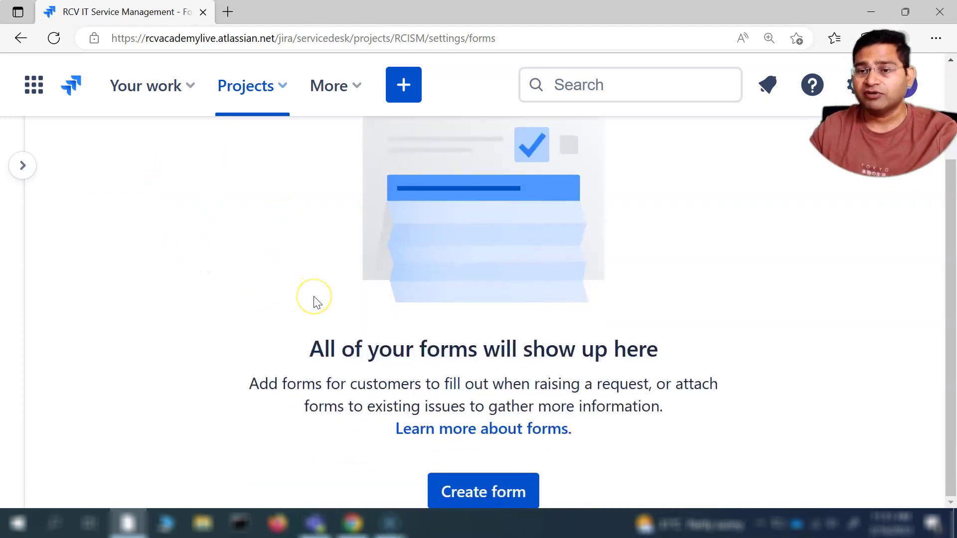
scroll(313, 299, up, 2)
mouse_move(20, 170)
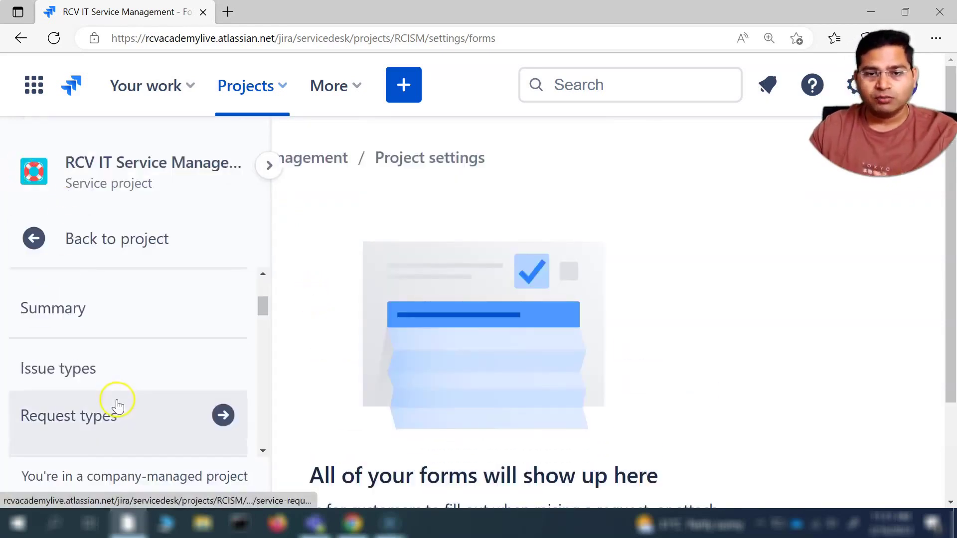
scroll(292, 277, down, 2)
scroll(152, 247, up, 2)
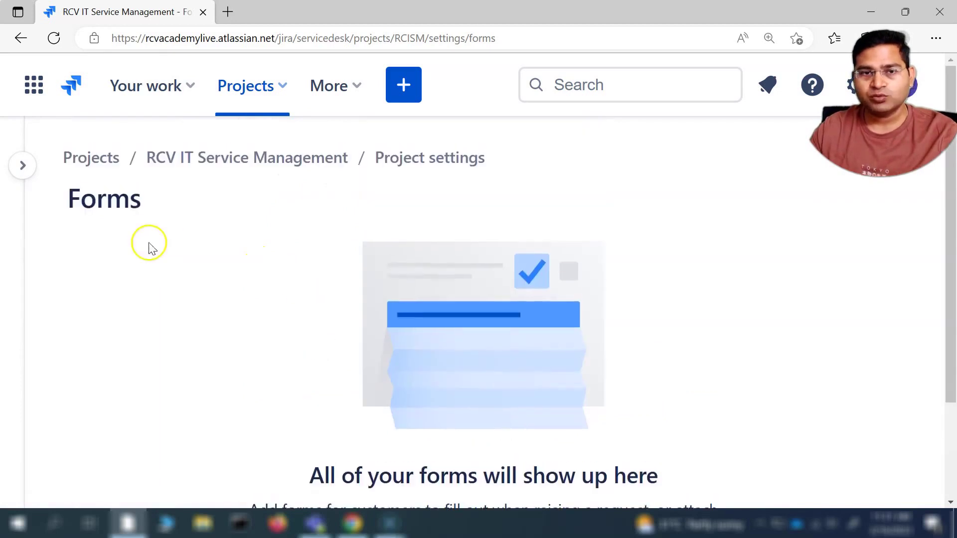
scroll(349, 273, down, 2)
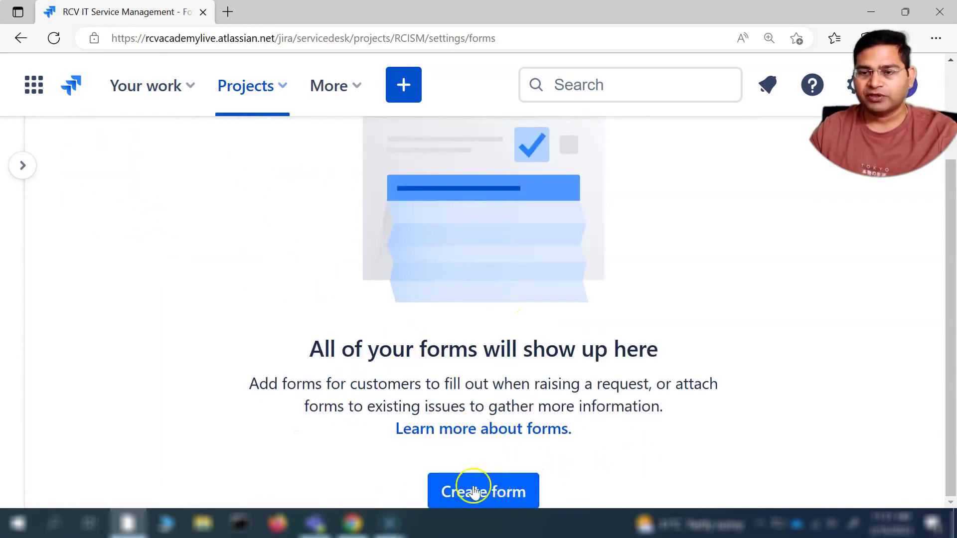
scroll(560, 309, up, 2)
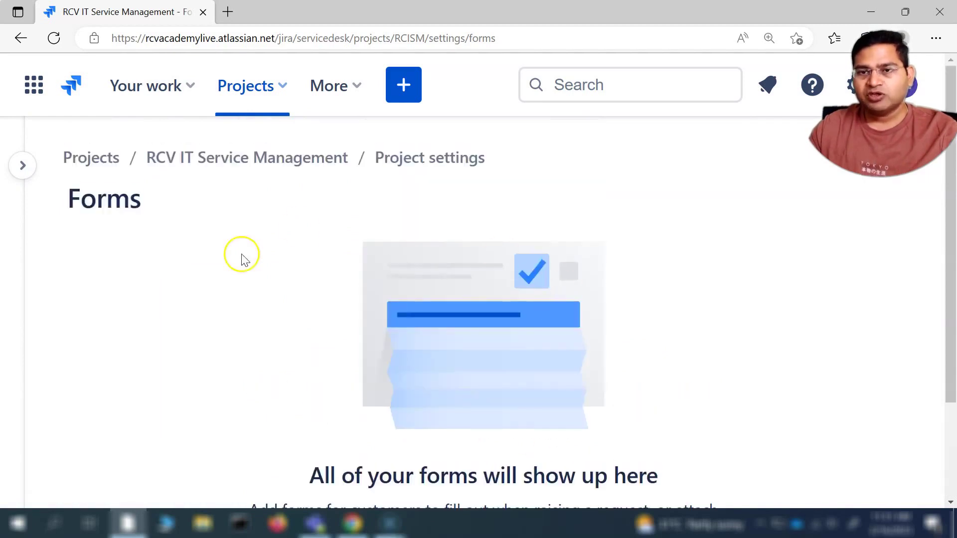
scroll(545, 306, down, 2)
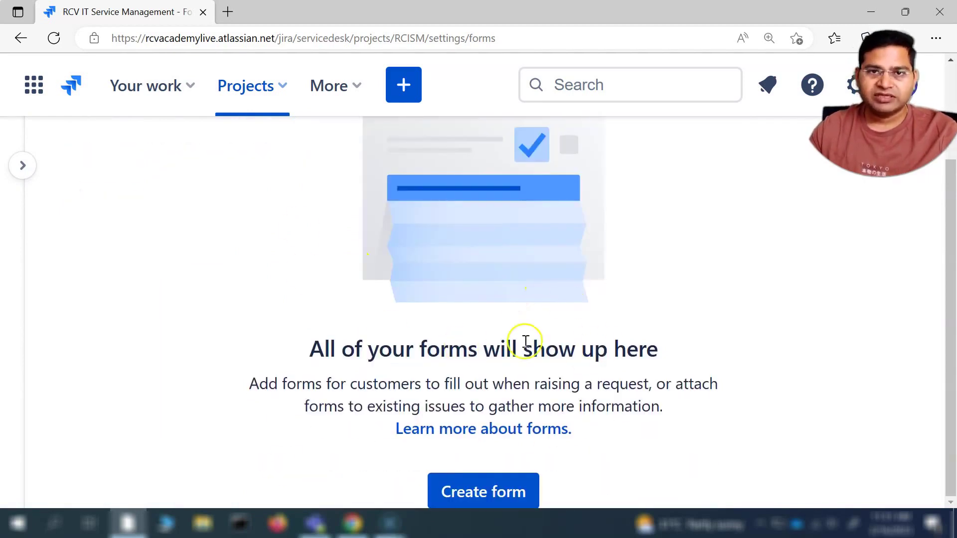
click(498, 491)
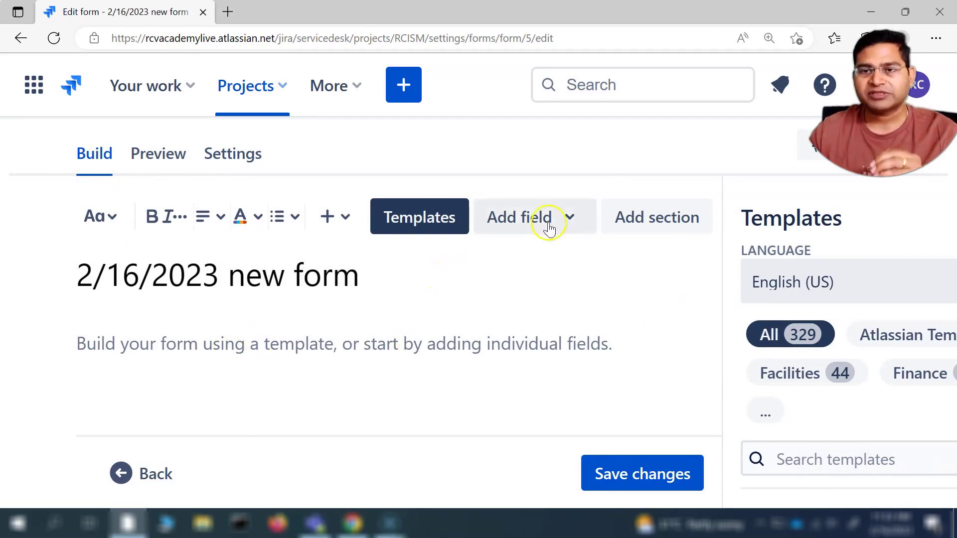
Review the field types that can be added to the form, from text and choice fields to user and asset fields
click(572, 219)
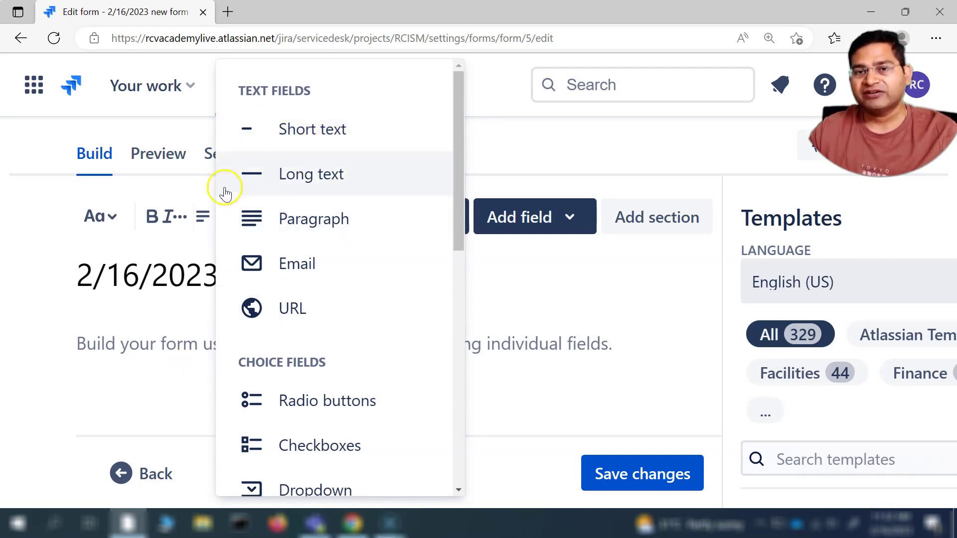
scroll(344, 339, down, 4)
scroll(331, 348, up, 1)
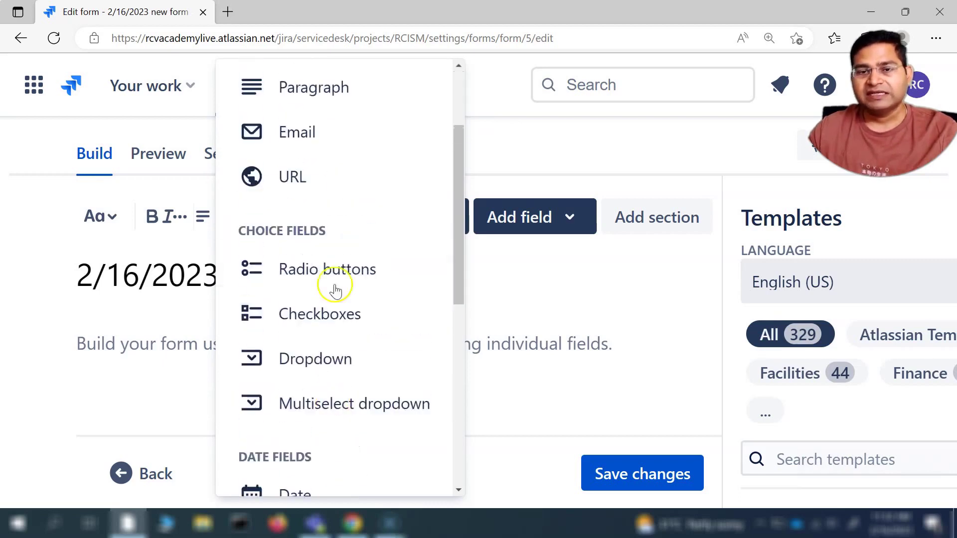
scroll(335, 290, down, 4)
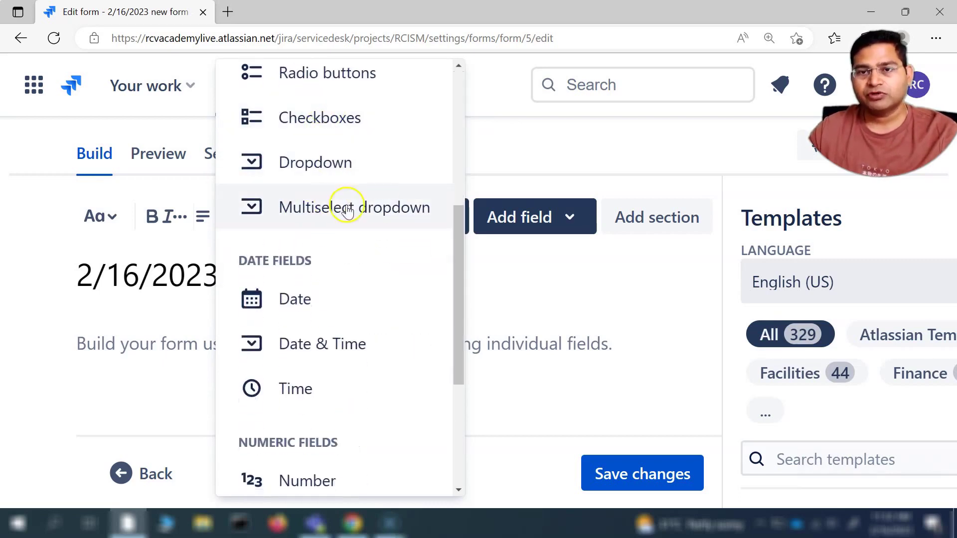
scroll(324, 229, up, 5)
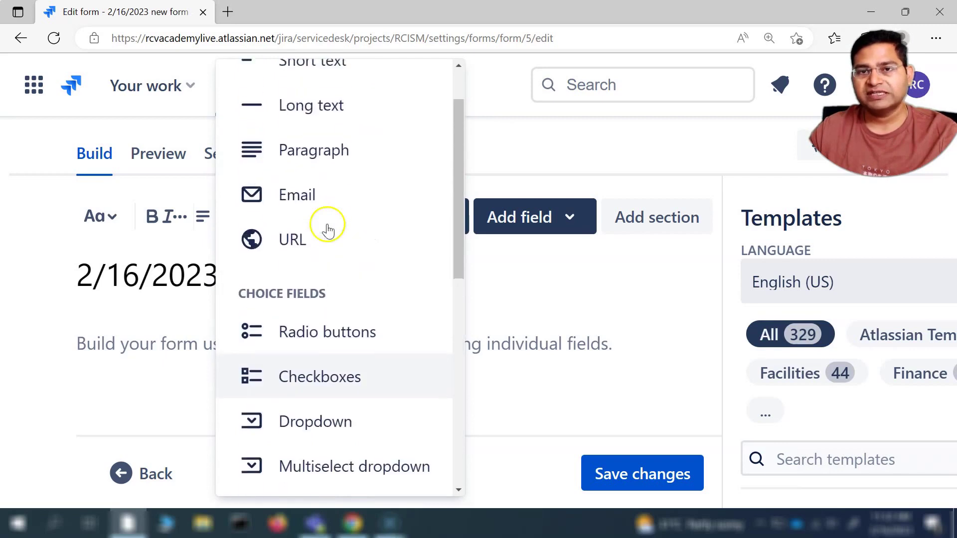
scroll(317, 267, down, 8)
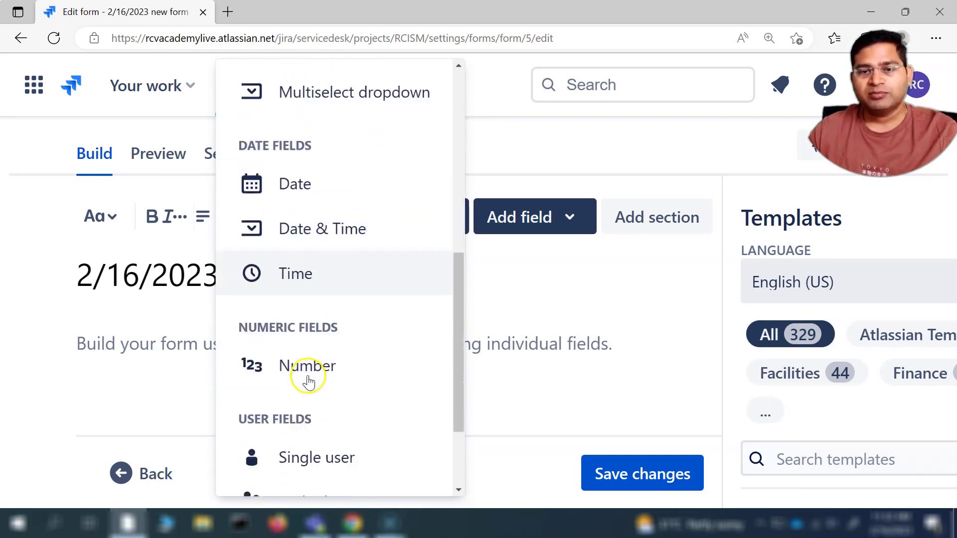
scroll(335, 419, down, 2)
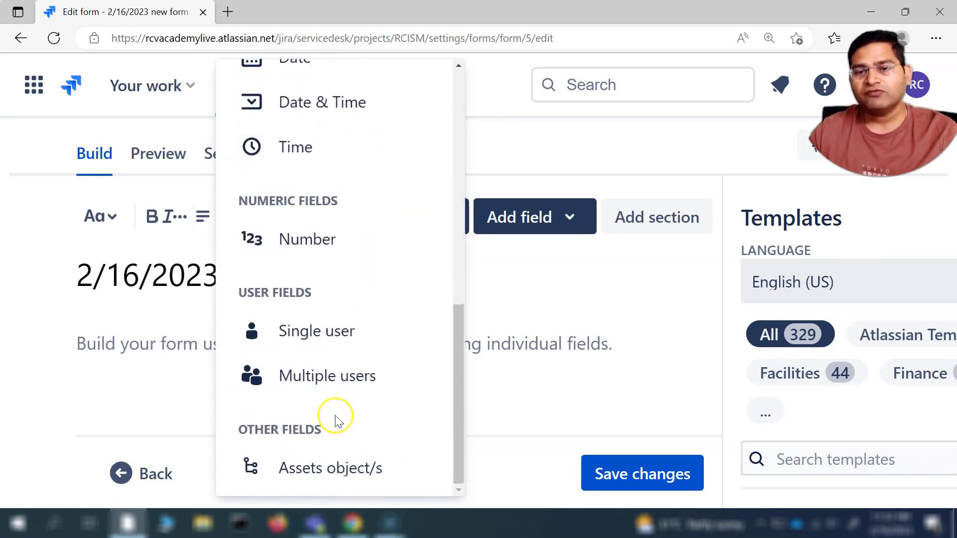
scroll(363, 444, up, 10)
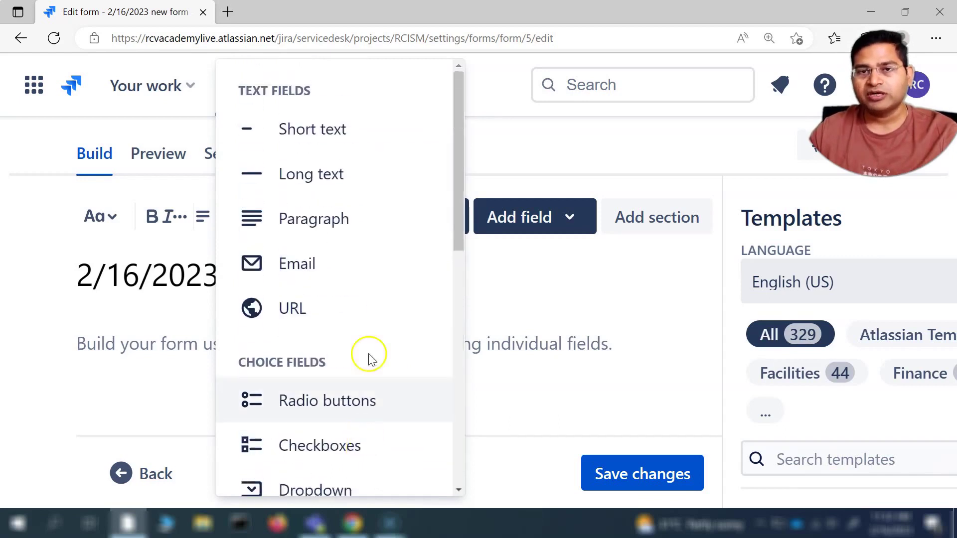
click(128, 374)
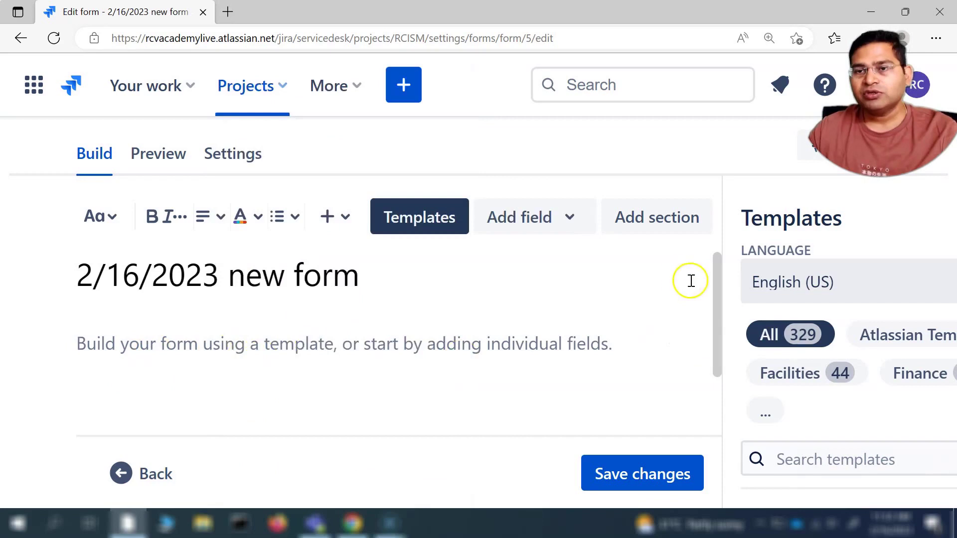
Browse the form template categories and the templates listed under them, with the page zoomed out one level
click(192, 344)
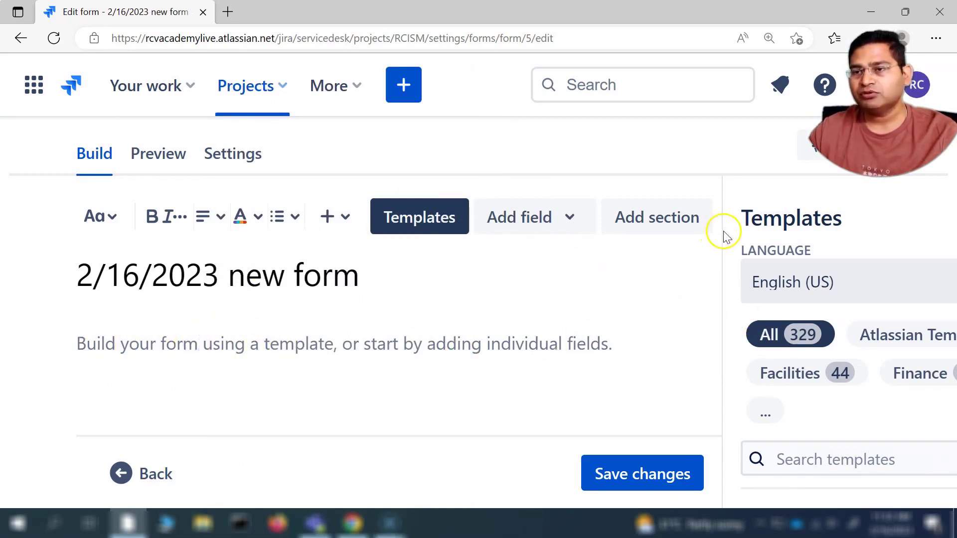
scroll(777, 289, down, 3)
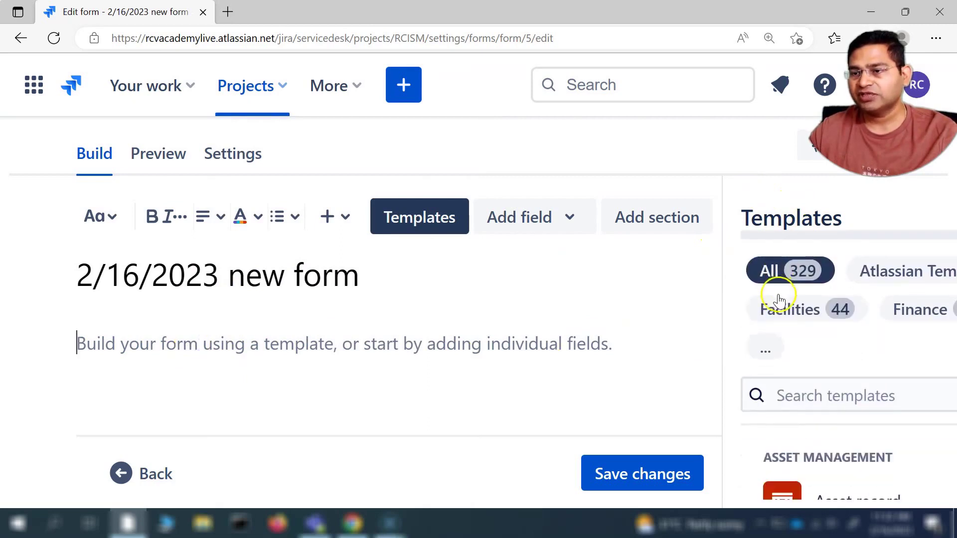
key(ctrl+minus)
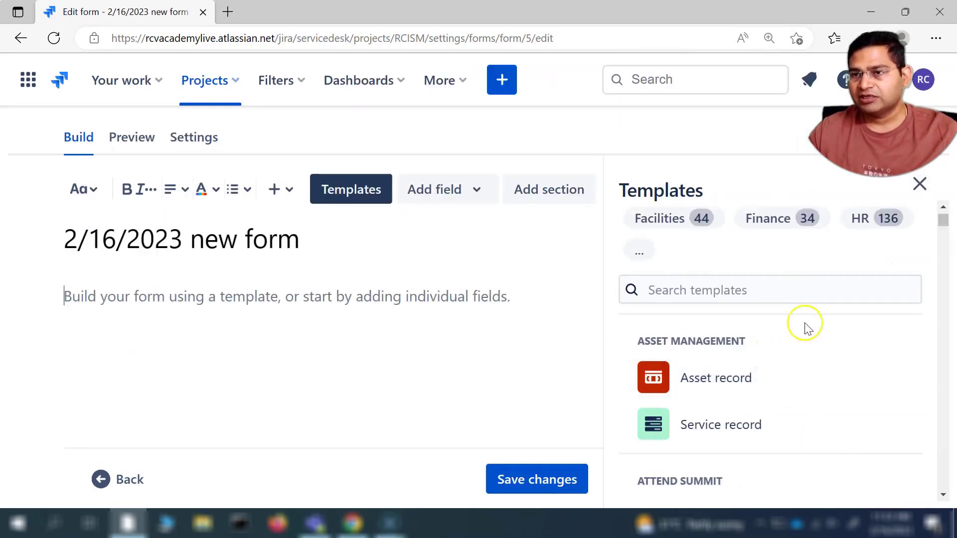
scroll(747, 329, up, 2)
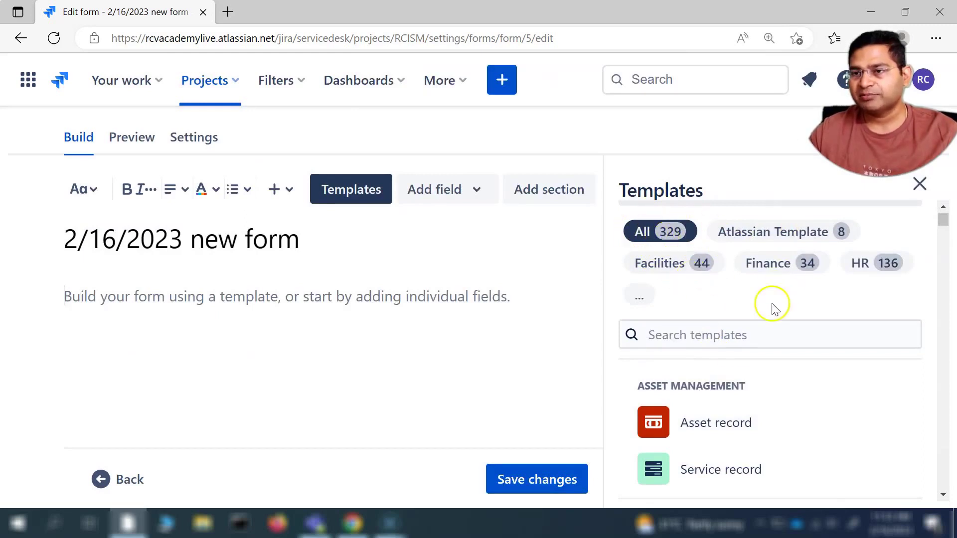
scroll(753, 324, down, 3)
scroll(698, 322, up, 1)
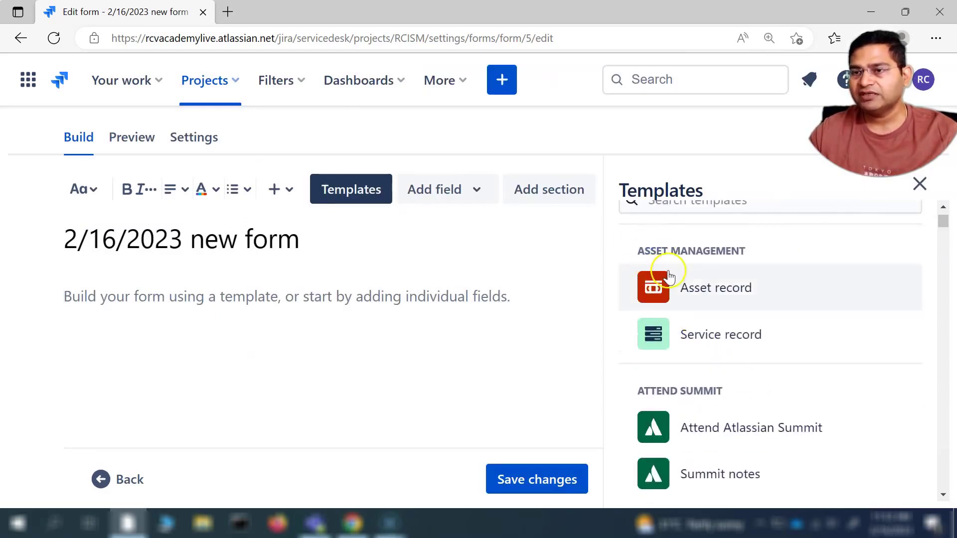
scroll(678, 299, up, 2)
scroll(723, 319, down, 1)
scroll(733, 309, down, 3)
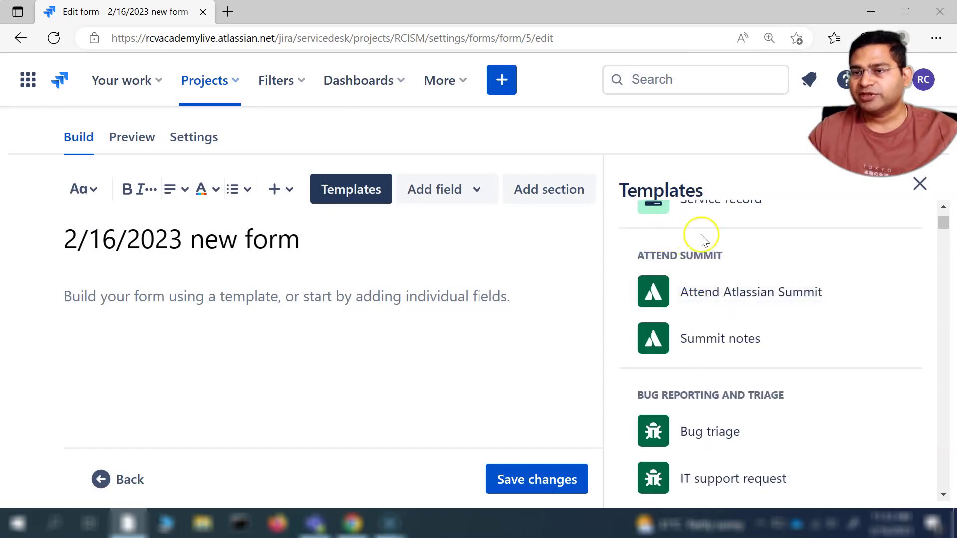
scroll(673, 374, down, 2)
scroll(668, 311, up, 2)
scroll(708, 284, down, 3)
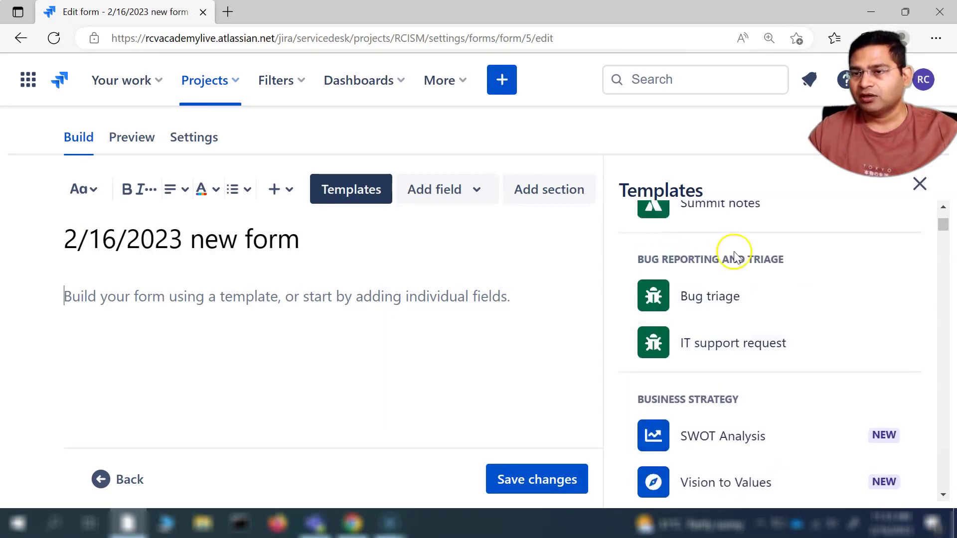
scroll(703, 378, down, 1)
scroll(703, 349, down, 5)
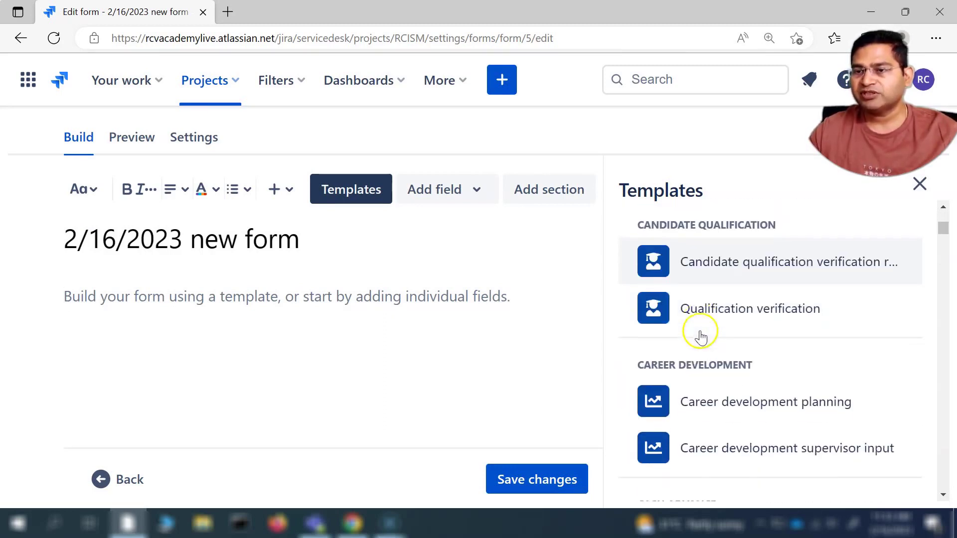
scroll(699, 401, up, 9)
scroll(700, 403, down, 8)
scroll(700, 402, down, 5)
click(689, 406)
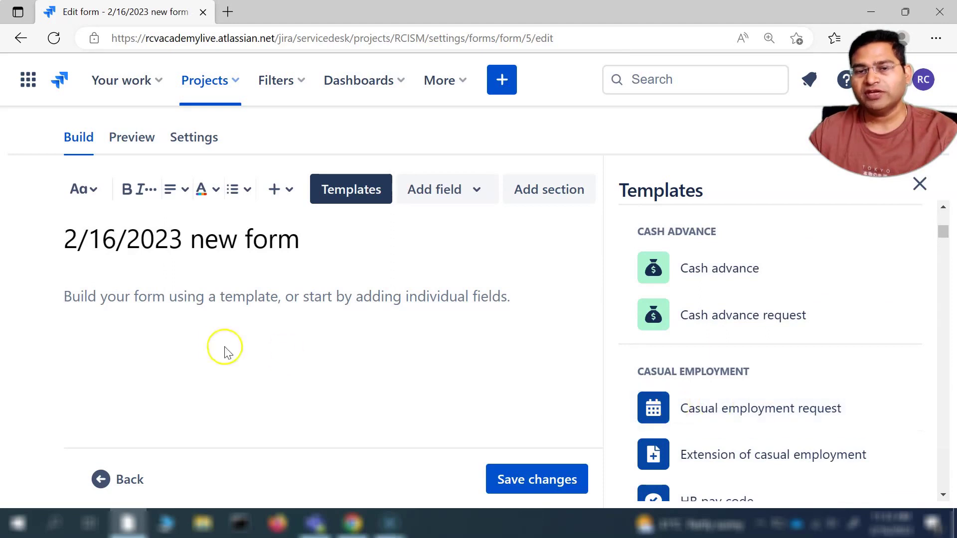
Rename the new form as RCV Academy User Form
click(230, 241)
click(296, 238)
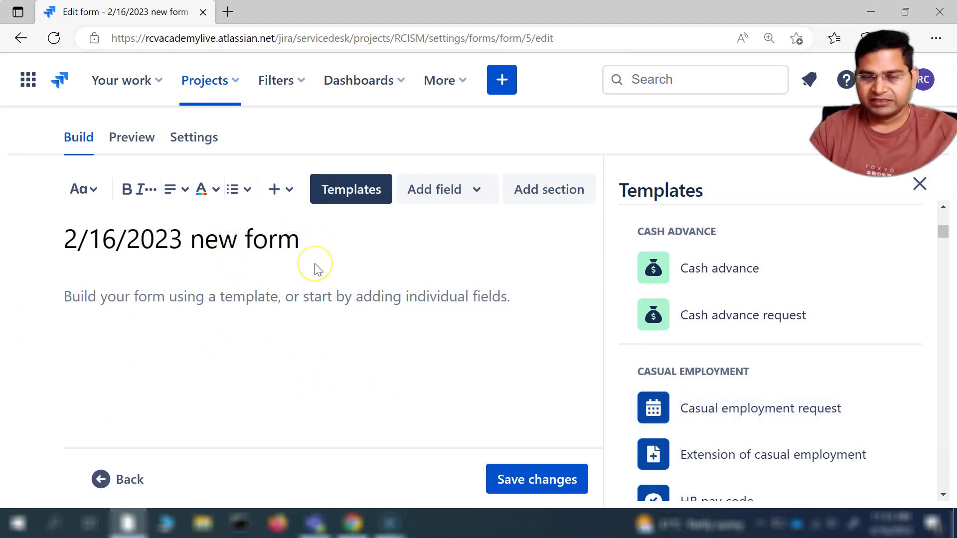
key(BackSpace)
key(BackSpace)
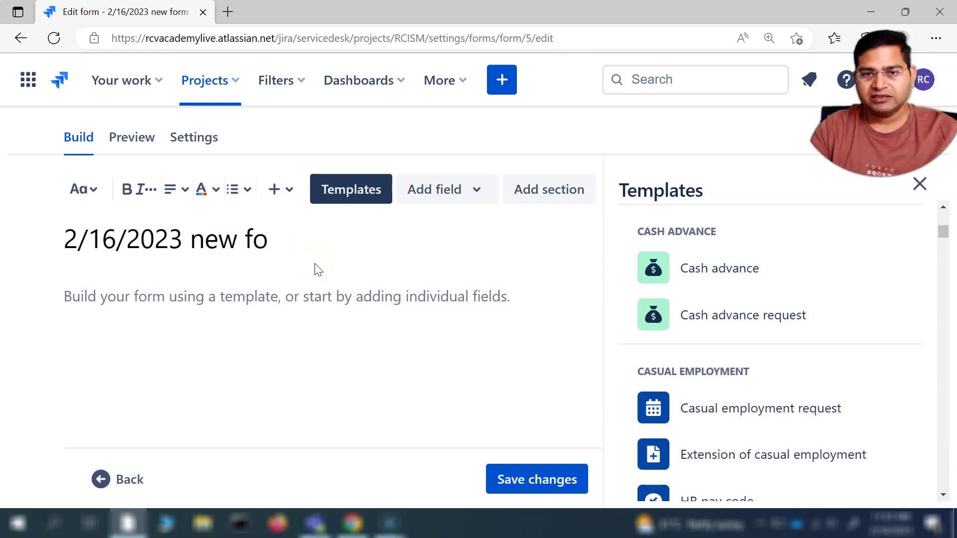
key(BackSpace)
key(BackSpace)
key(BackSpace)
key(BackSpace)
key(BackSpace)
key(BackSpace)
key(BackSpace)
key(BackSpace)
key(BackSpace)
key(BackSpace)
key(BackSpace)
key(BackSpace)
key(BackSpace)
key(BackSpace)
key(BackSpace)
key(BackSpace)
text(RCV )
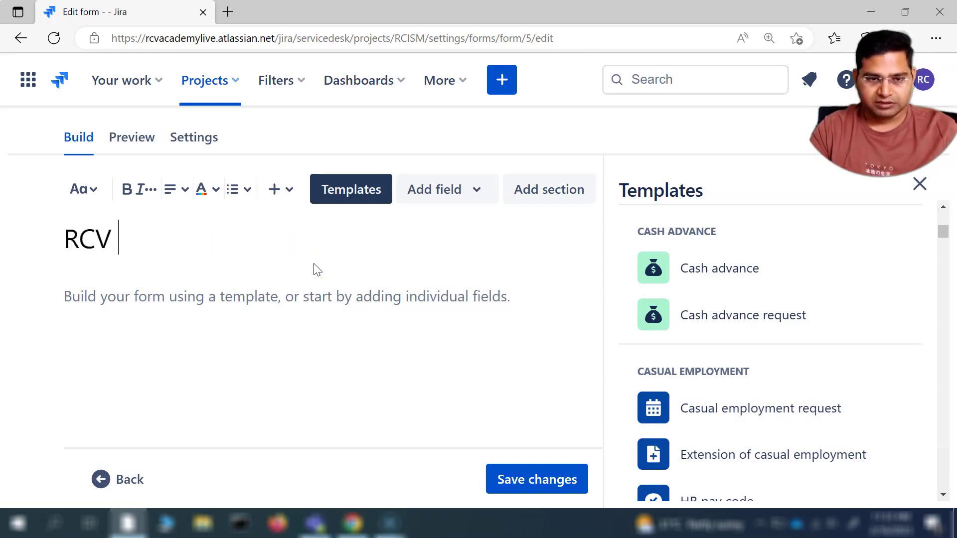
text(Academy User Form)
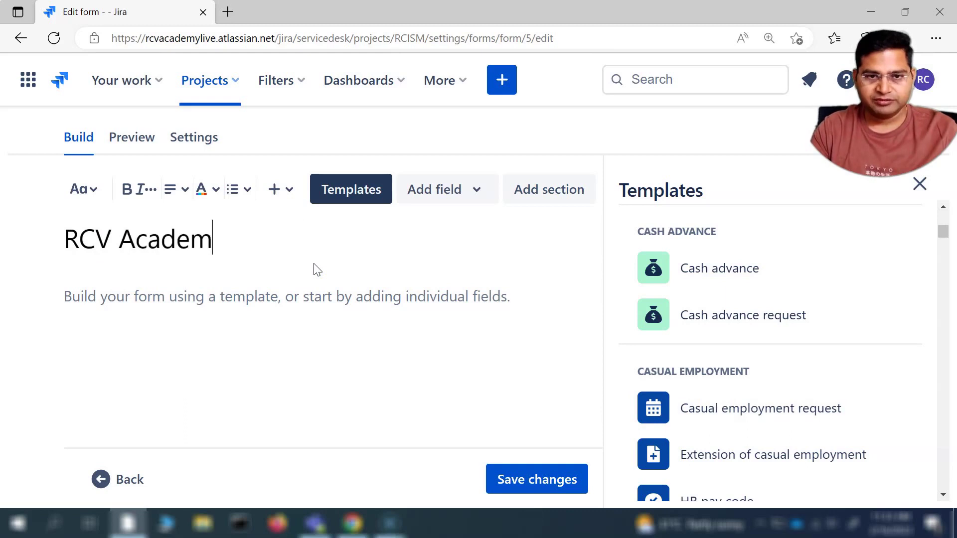
click(365, 347)
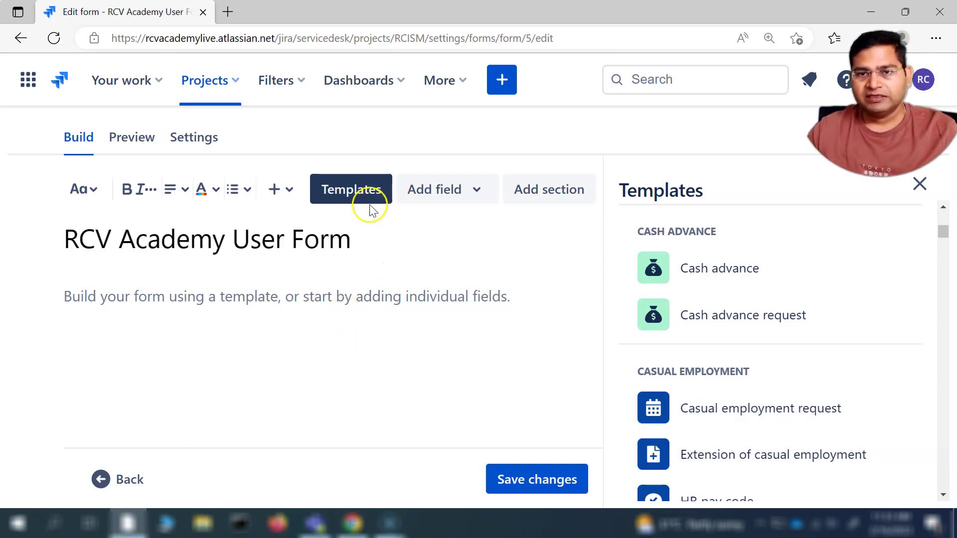
click(485, 194)
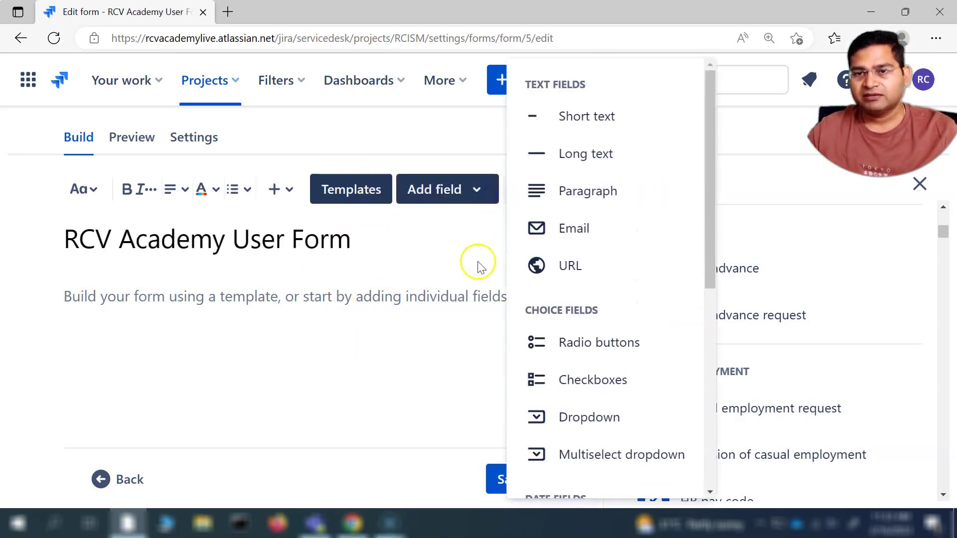
click(453, 327)
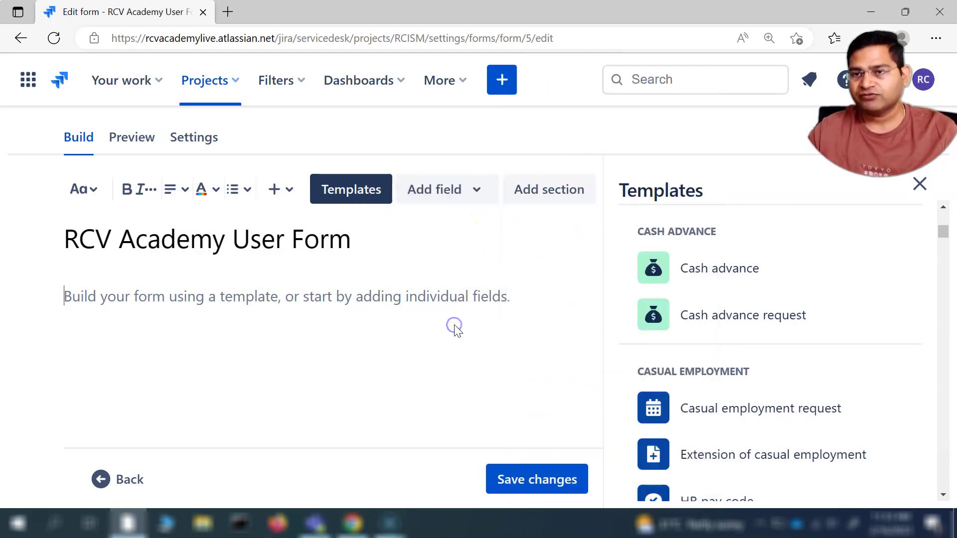
click(486, 188)
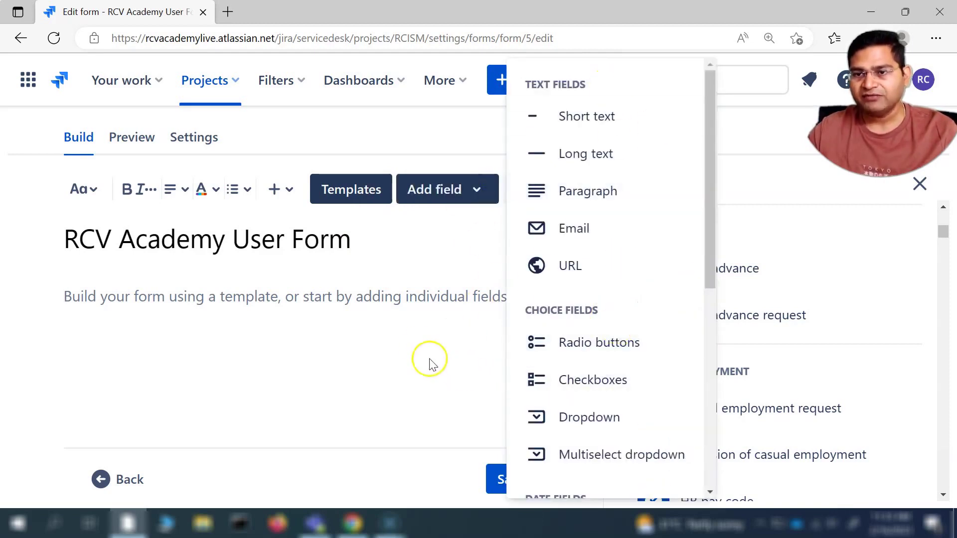
click(416, 343)
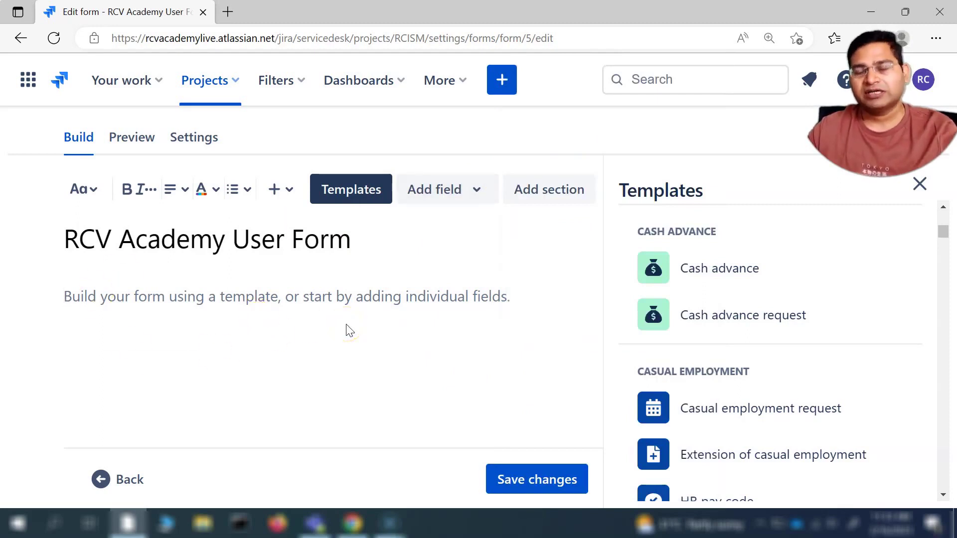
click(494, 252)
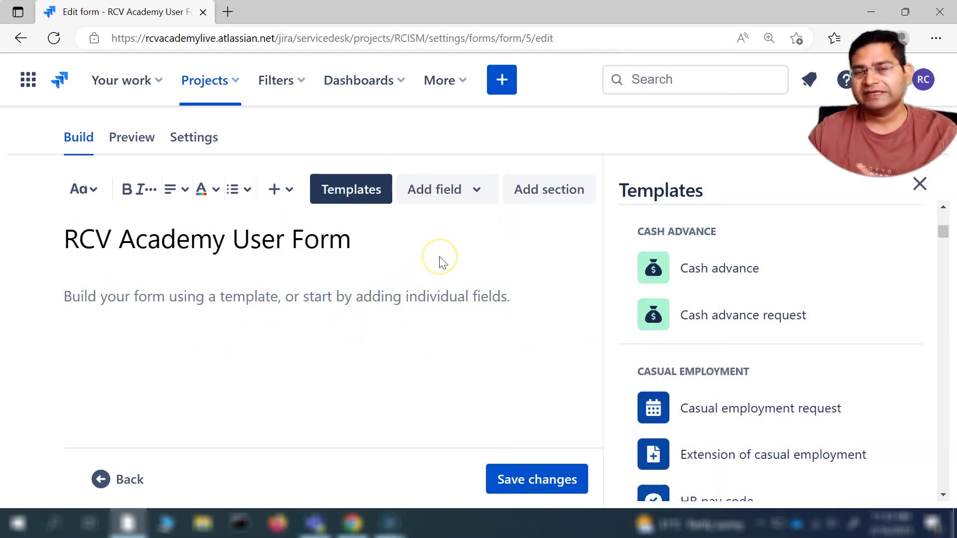
Try adding a section to the empty form and undo that addition
click(558, 198)
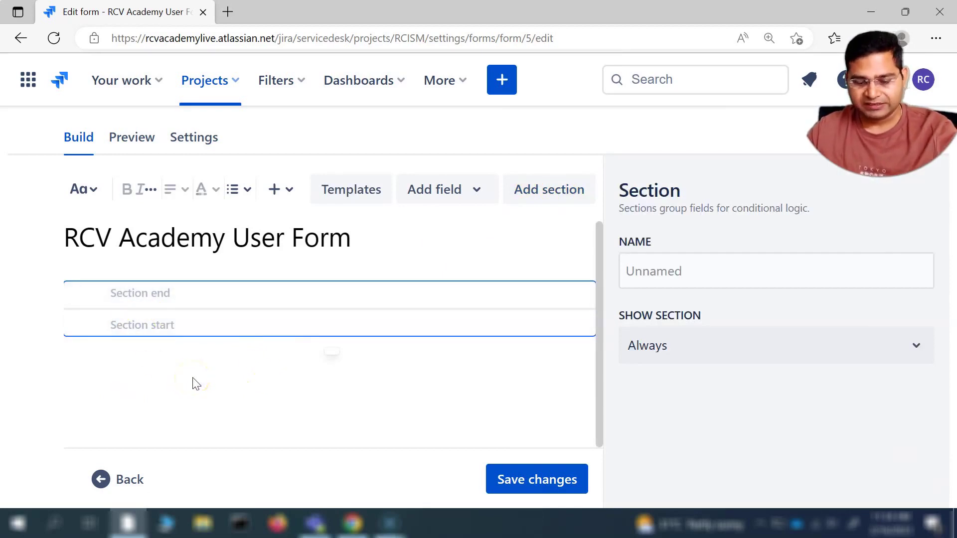
key(ctrl+z)
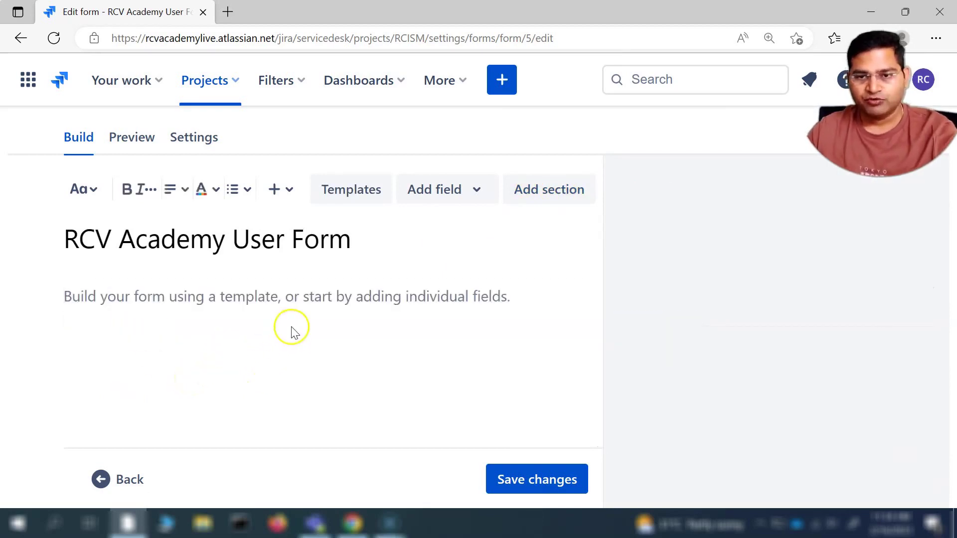
Find the Change request template in the Change Management group of the form templates and open its preview
click(362, 195)
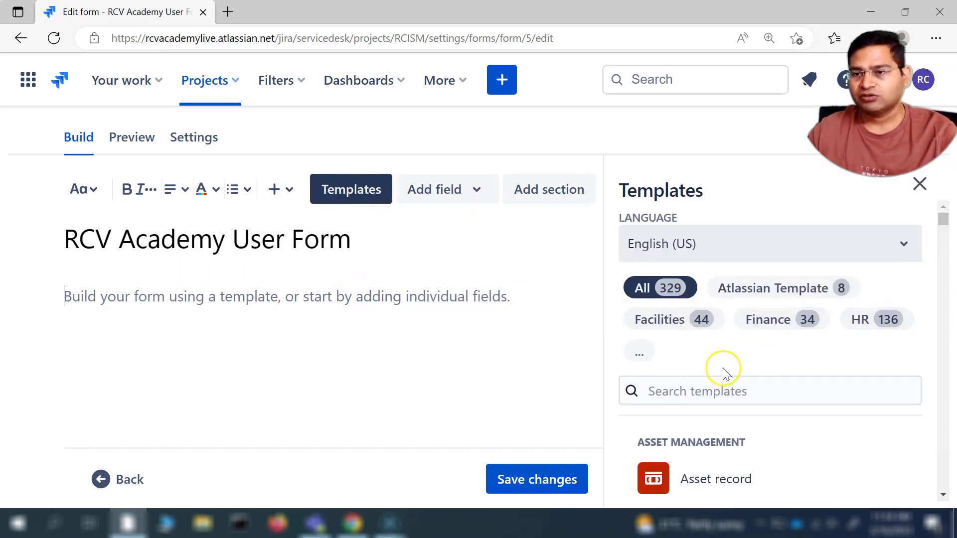
scroll(722, 374, down, 5)
scroll(722, 374, down, 15)
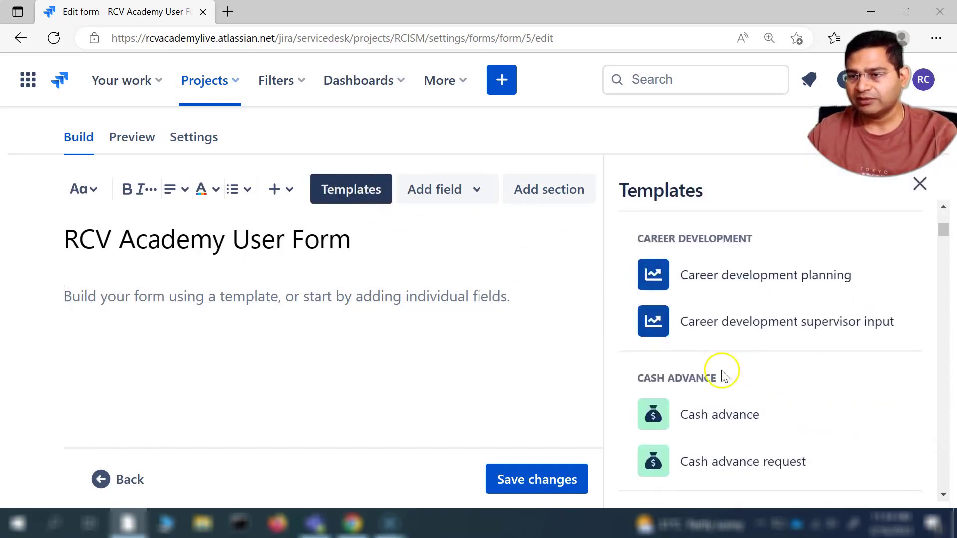
scroll(723, 376, down, 6)
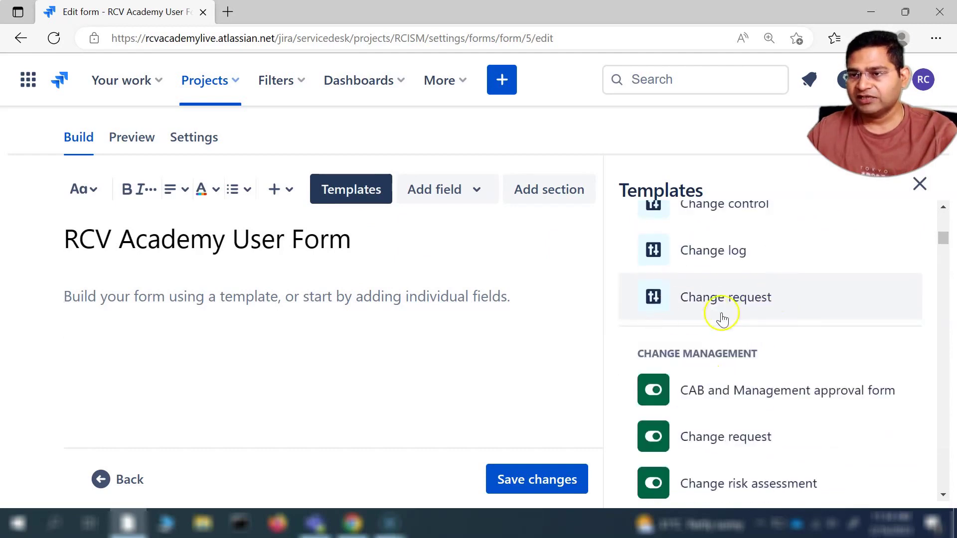
scroll(692, 349, up, 2)
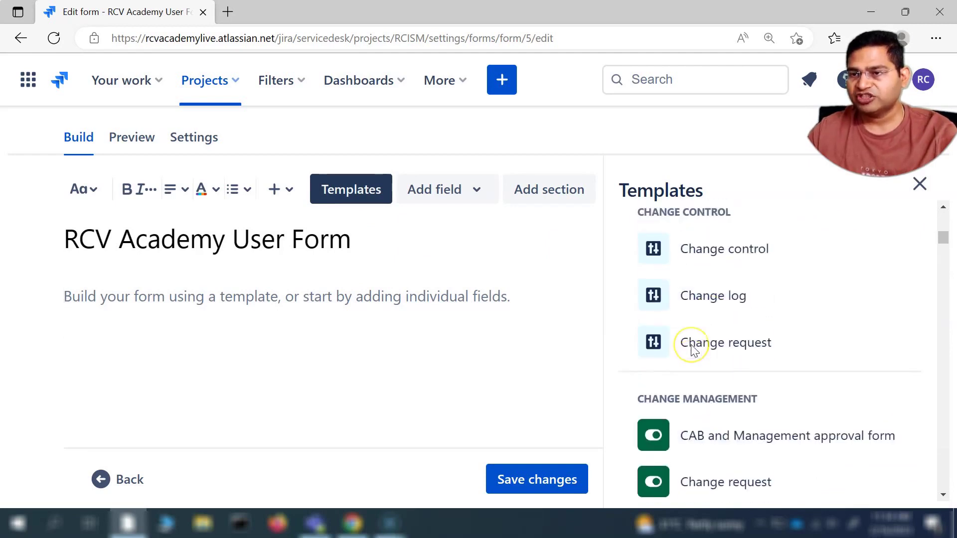
scroll(743, 402, down, 3)
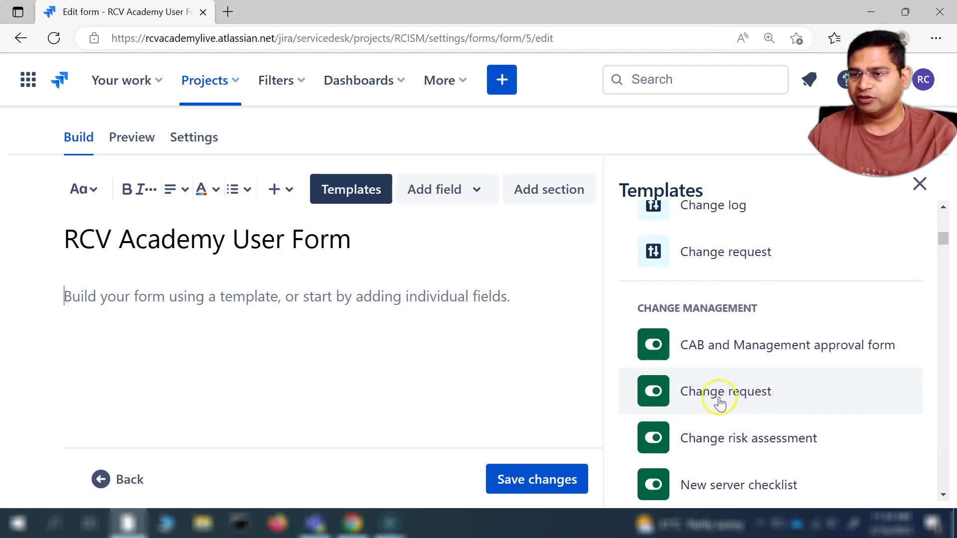
click(765, 399)
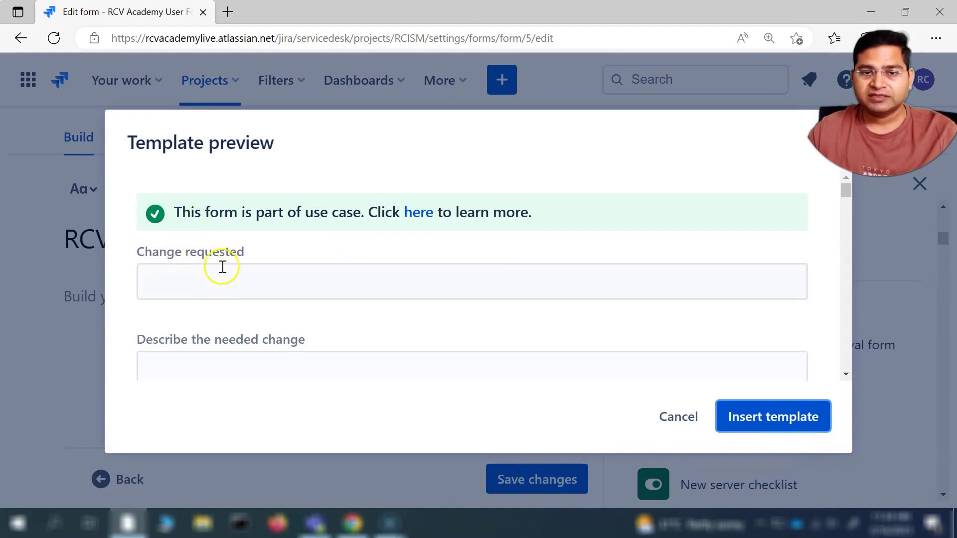
Examine the Change request template preview, including its change details, owner and manager fields, conditional sections, urgency options and dates
scroll(222, 267, down, 1)
scroll(285, 292, down, 3)
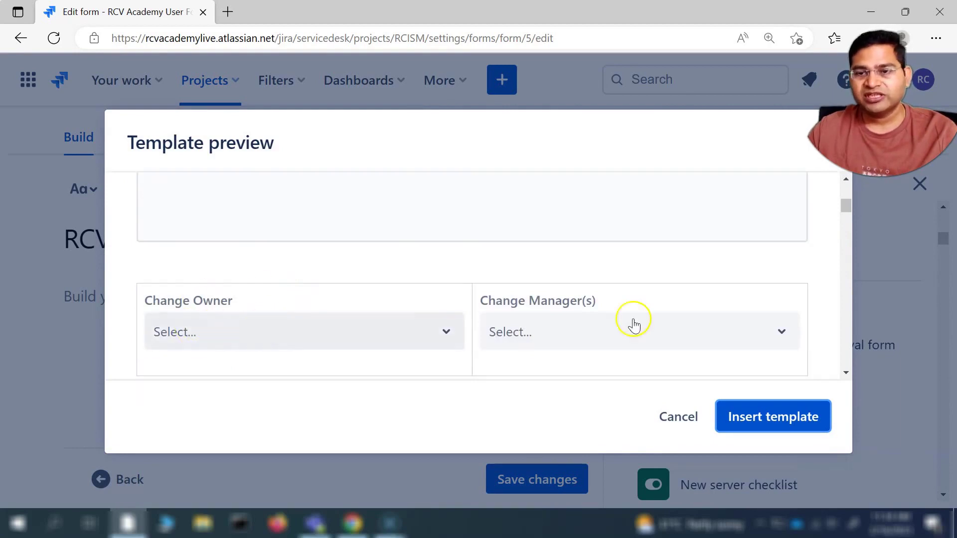
scroll(607, 320, down, 3)
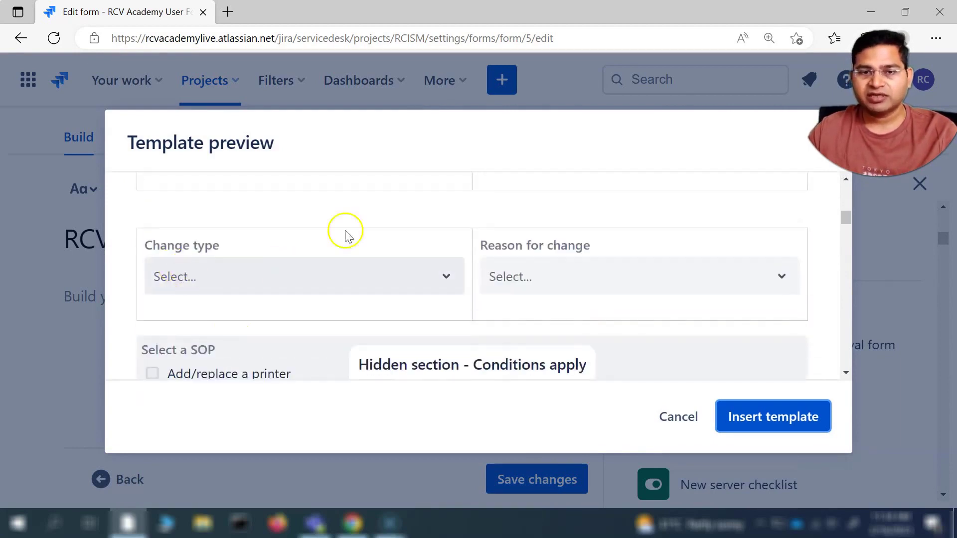
scroll(534, 292, down, 1)
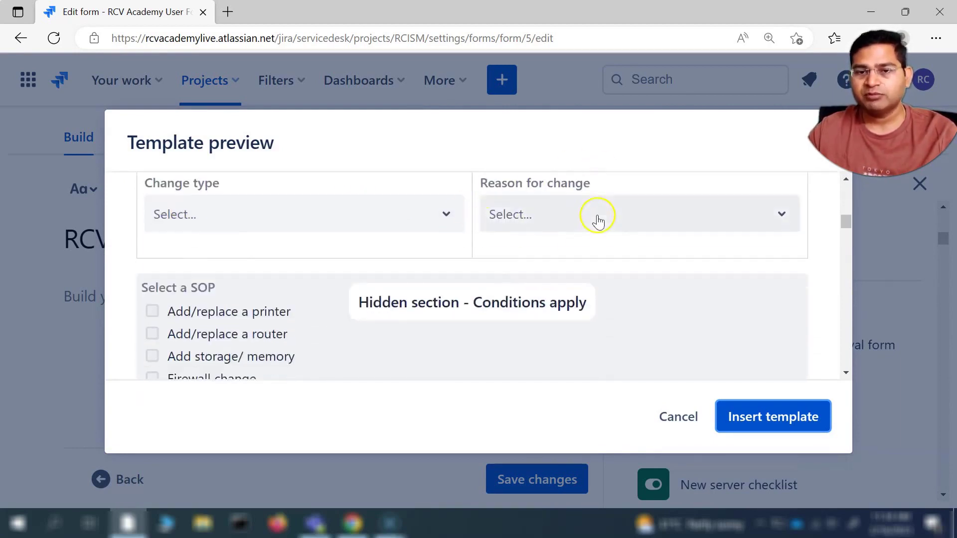
scroll(247, 330, down, 1)
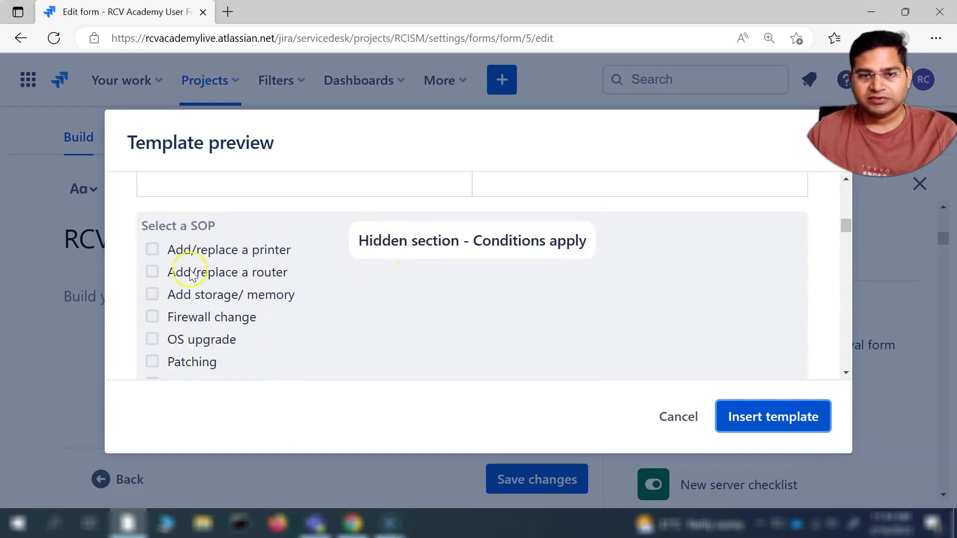
scroll(281, 322, down, 2)
scroll(264, 294, down, 1)
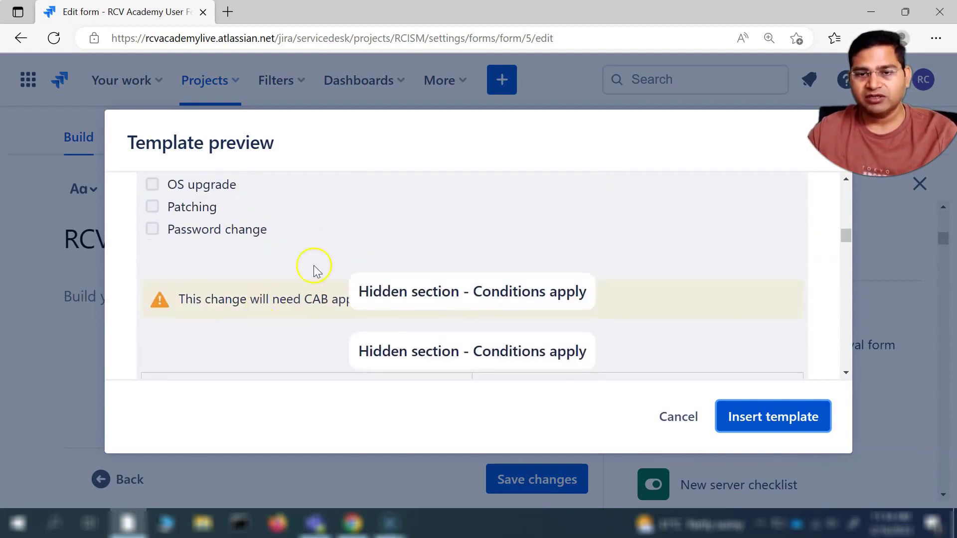
scroll(500, 305, down, 4)
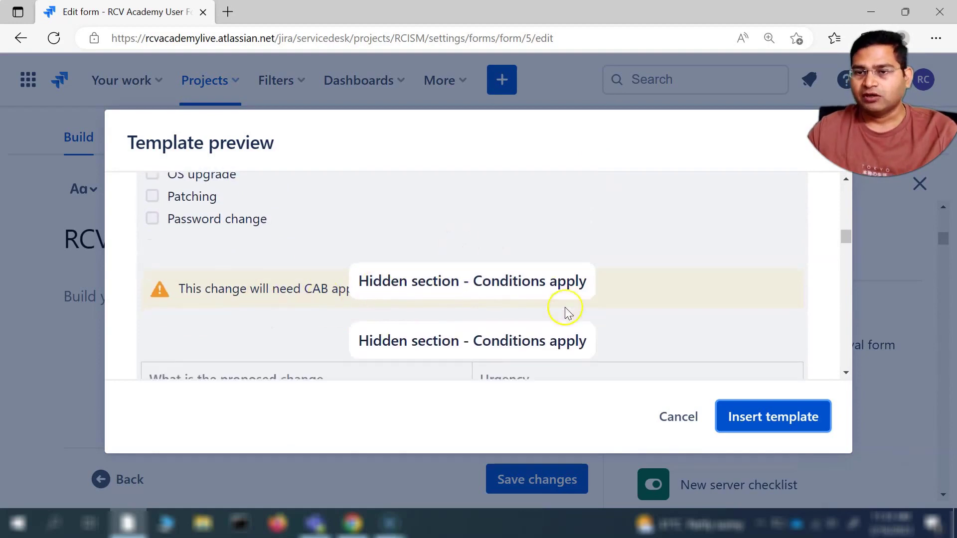
scroll(338, 311, down, 4)
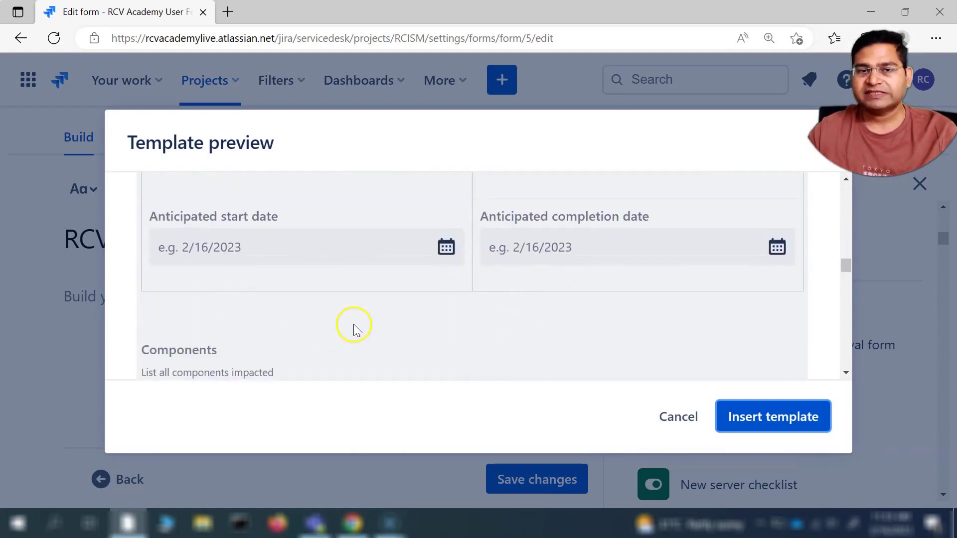
scroll(353, 326, down, 2)
scroll(348, 344, up, 3)
scroll(409, 371, up, 3)
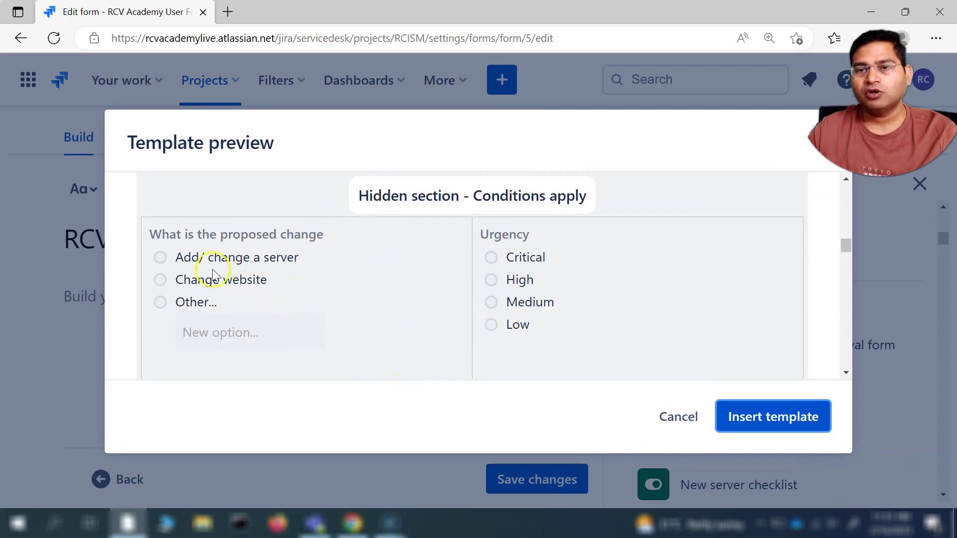
scroll(397, 314, up, 10)
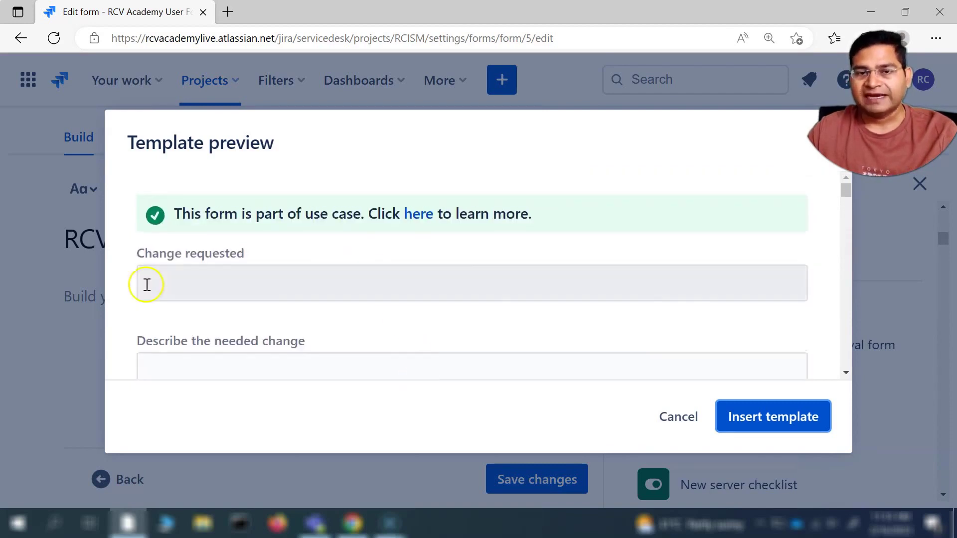
Insert the previewed Change request template into the form
scroll(259, 319, down, 5)
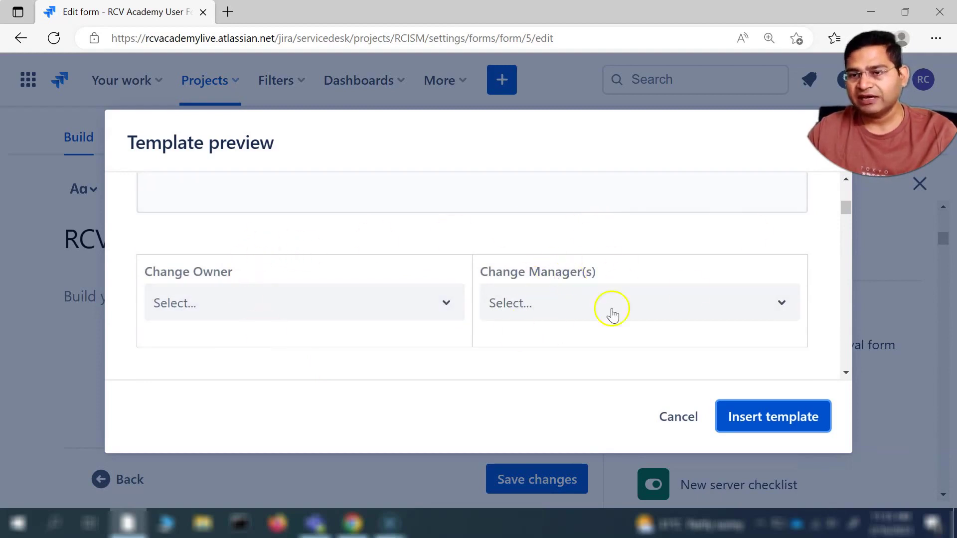
scroll(613, 304, down, 2)
scroll(466, 324, down, 4)
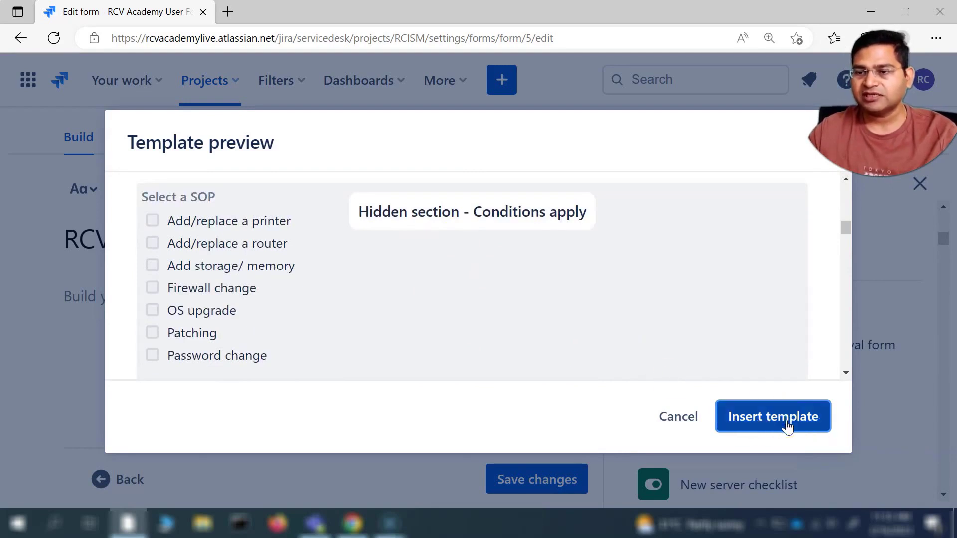
key(Return)
Review the inserted fields in the form, including the settings of the paragraph field on why the change needs fast tracking
scroll(299, 314, down, 5)
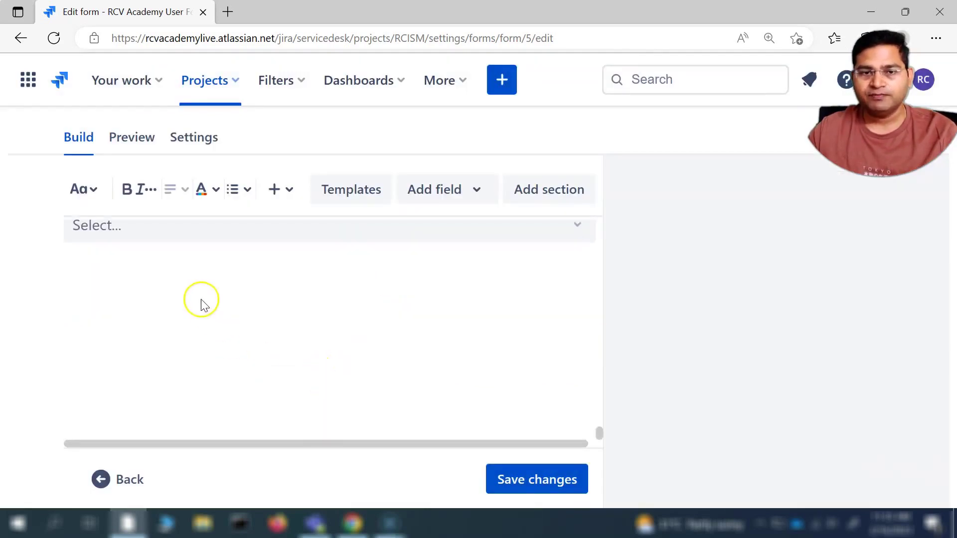
scroll(235, 325, up, 5)
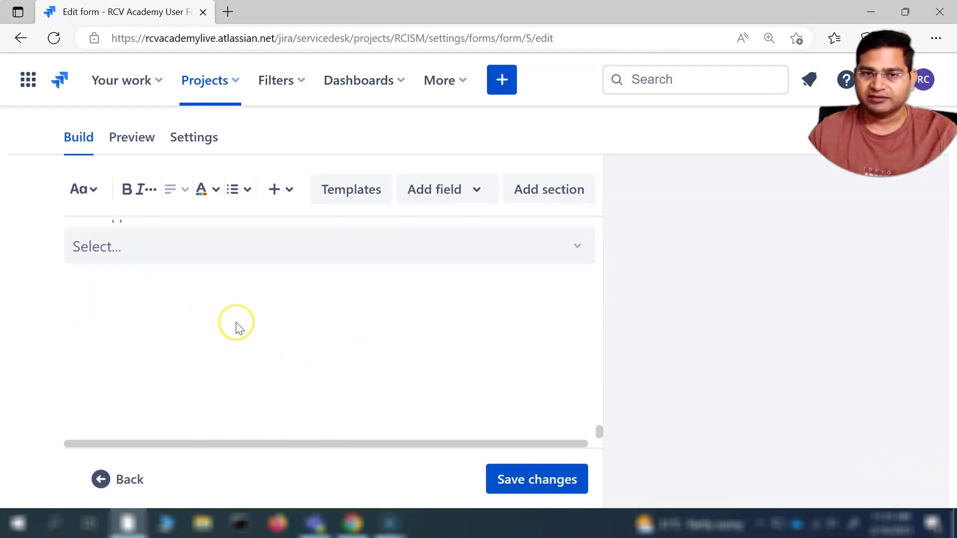
scroll(276, 316, up, 6)
scroll(264, 344, down, 6)
scroll(253, 360, down, 4)
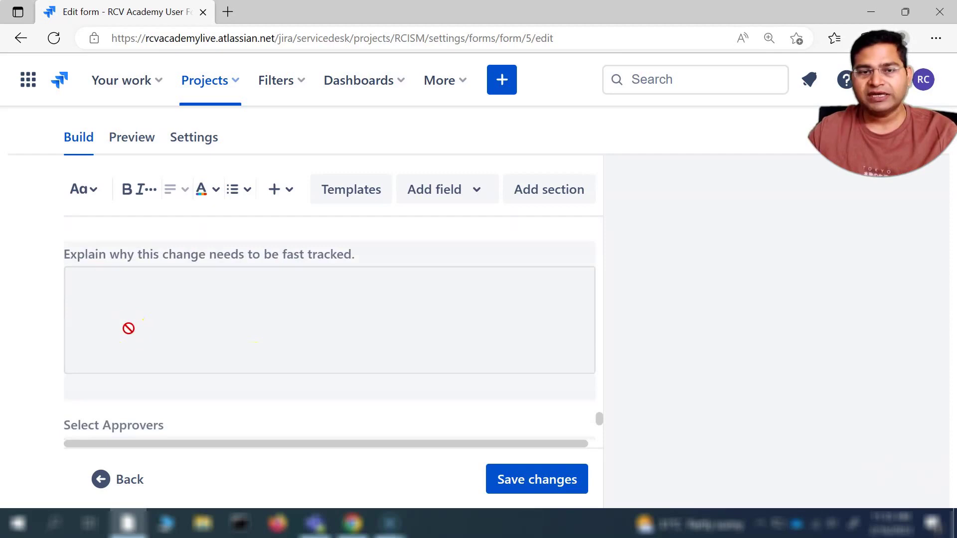
click(328, 249)
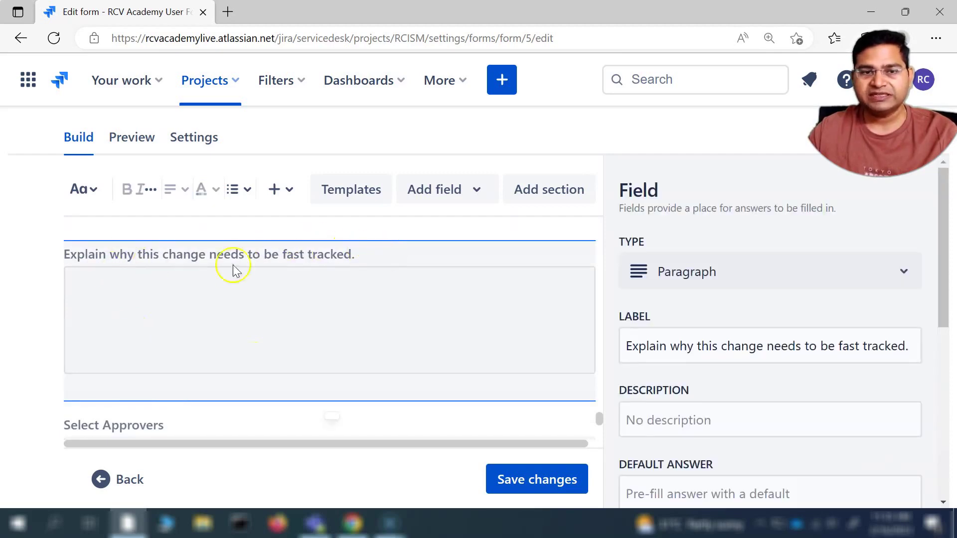
scroll(207, 384, down, 4)
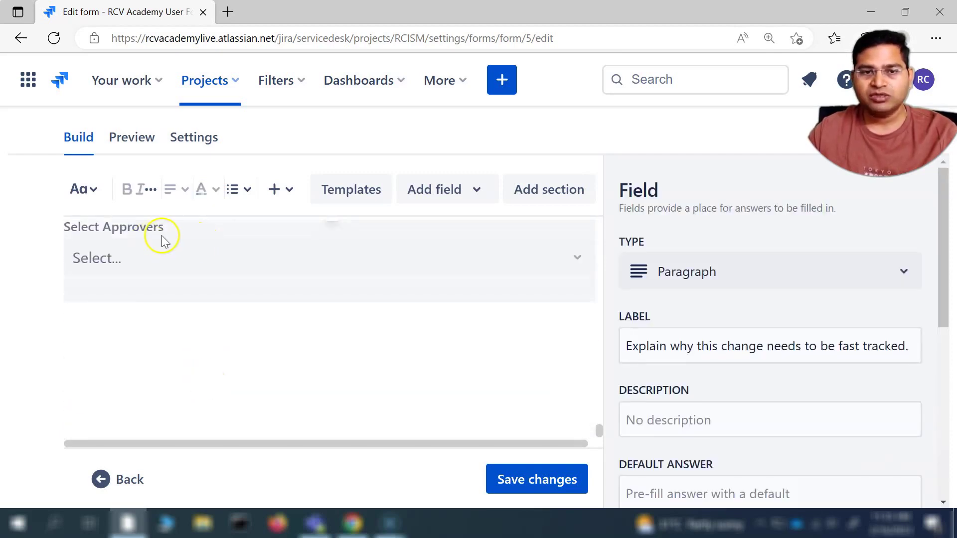
drag(205, 311, 166, 327)
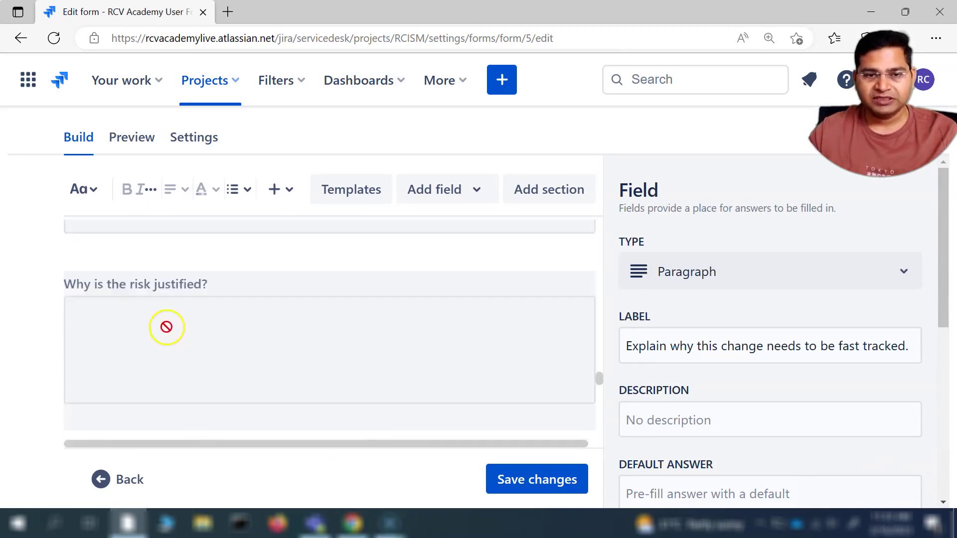
Delete the "Why is the risk justified?" field and the Emergency section break from the form
click(240, 289)
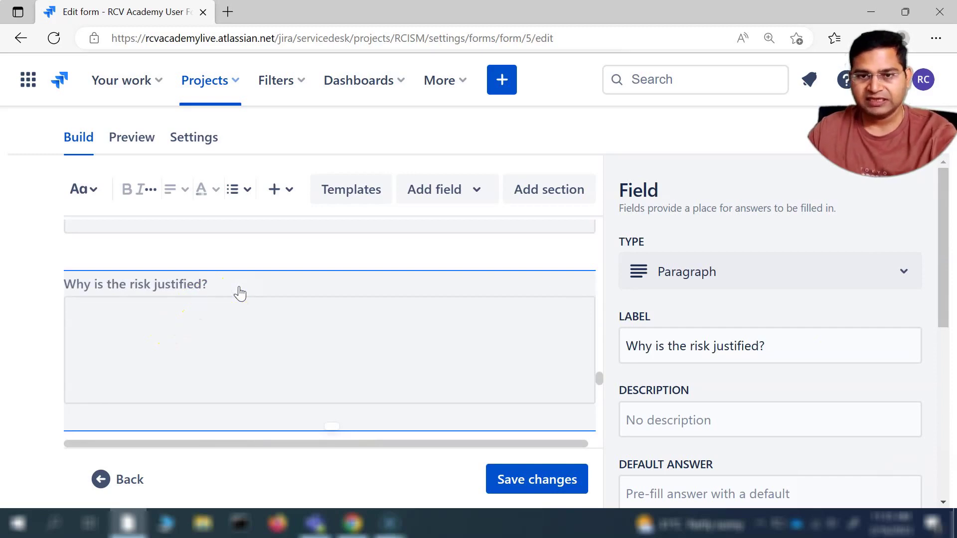
key(Delete)
drag(161, 296, 164, 316)
click(322, 315)
key(Delete)
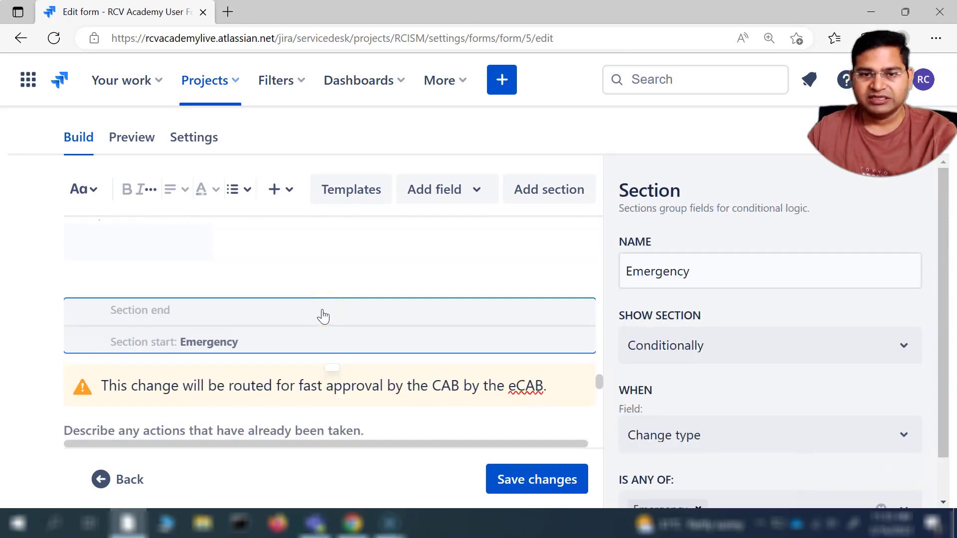
Delete the Major change section break above the Management approval notice and save the form
scroll(342, 309, down, 3)
scroll(342, 304, up, 3)
scroll(299, 339, up, 3)
scroll(276, 371, up, 2)
scroll(273, 374, down, 3)
scroll(259, 359, up, 1)
click(202, 295)
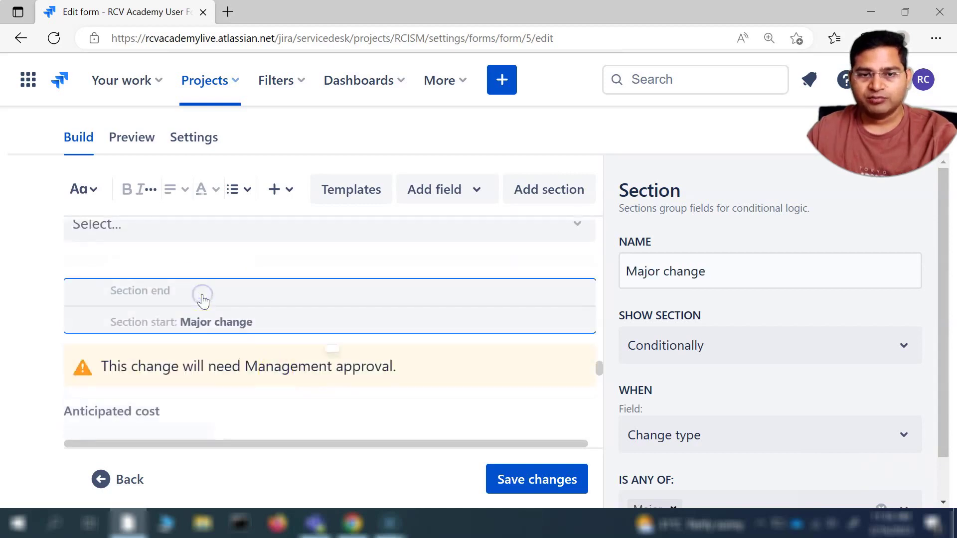
key(Delete)
click(506, 480)
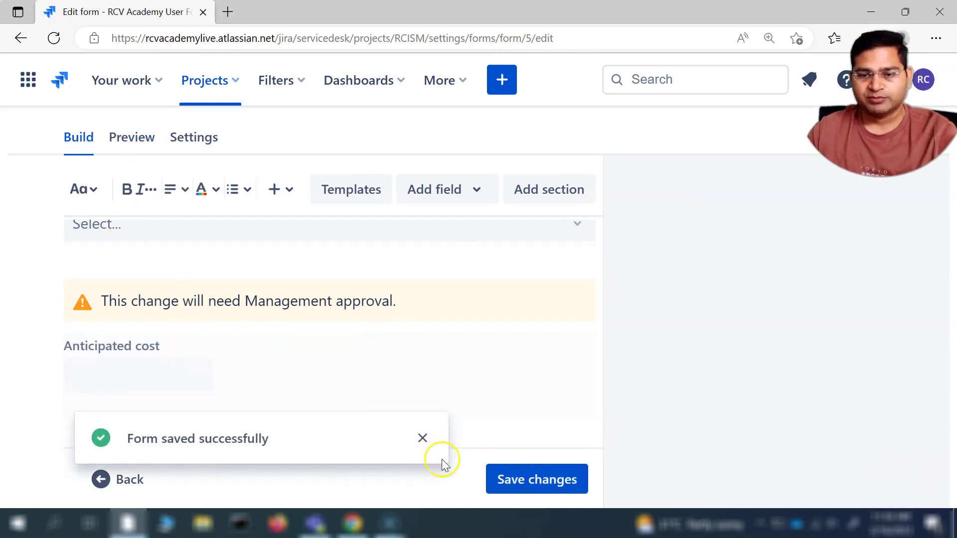
click(422, 438)
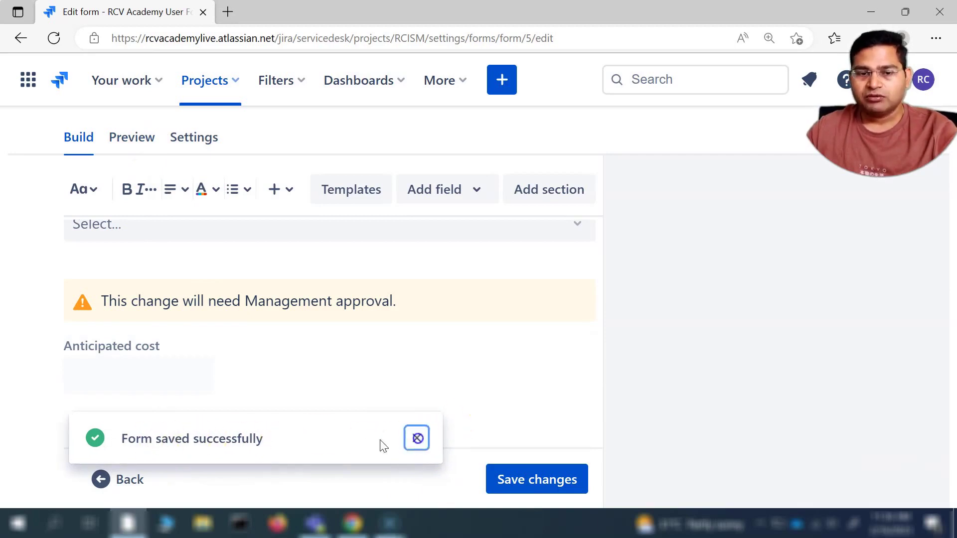
Preview the saved form and examine its change description, owner, manager, change type and reason fields
click(129, 144)
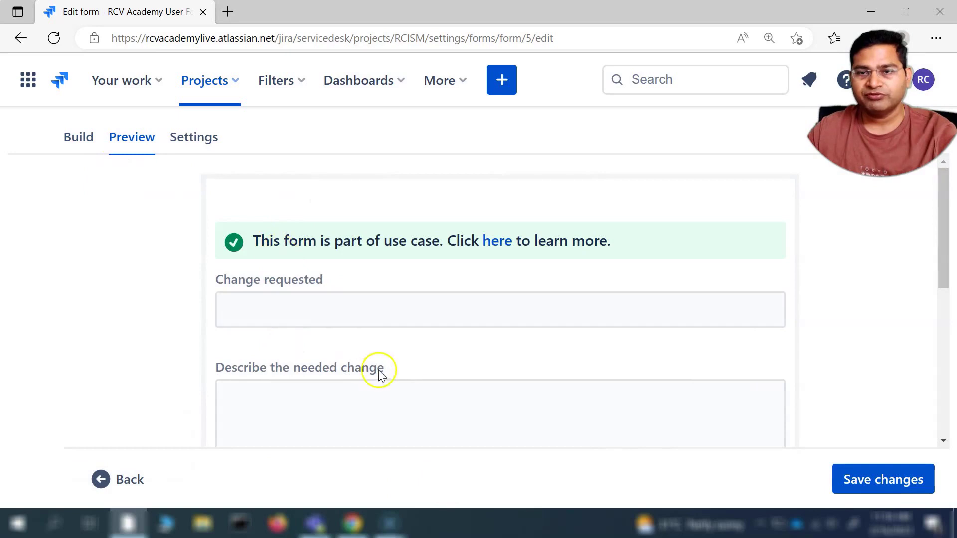
scroll(381, 367, down, 5)
scroll(378, 343, down, 2)
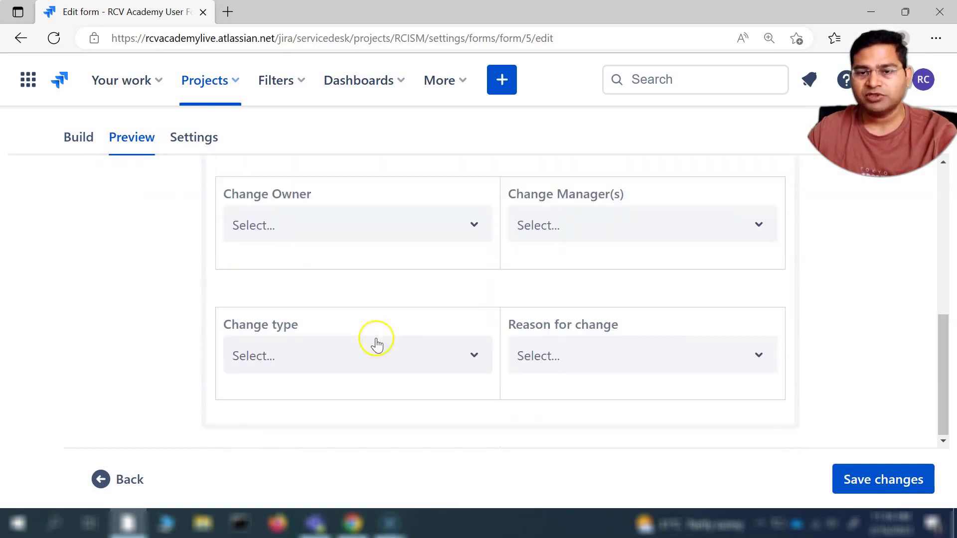
scroll(668, 352, up, 4)
scroll(548, 350, down, 3)
scroll(455, 349, down, 1)
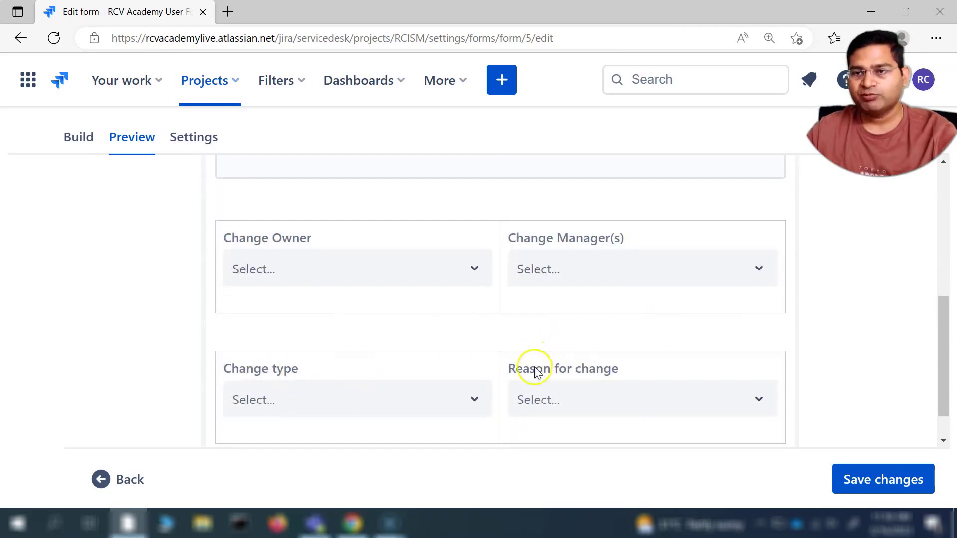
scroll(535, 372, down, 1)
scroll(554, 344, up, 2)
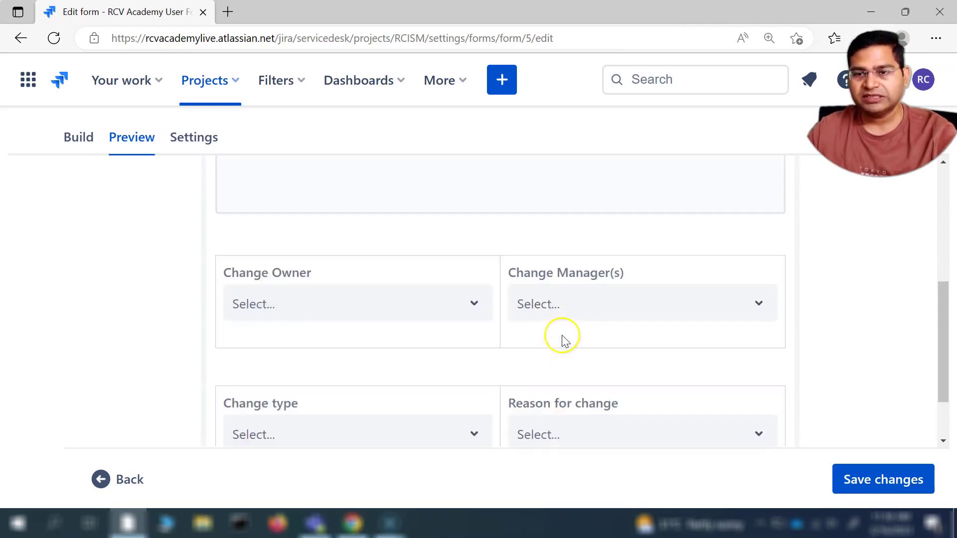
scroll(564, 339, up, 6)
scroll(374, 319, down, 8)
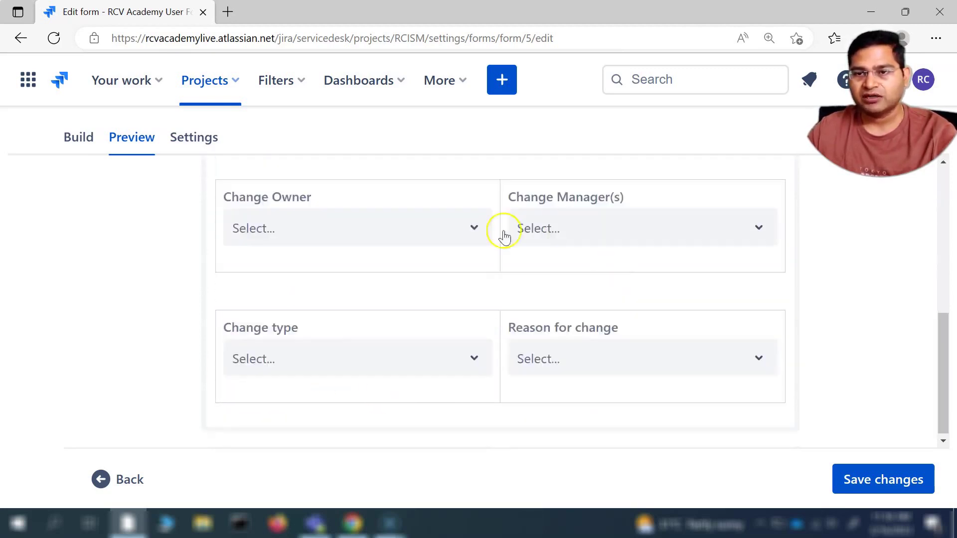
scroll(393, 365, down, 1)
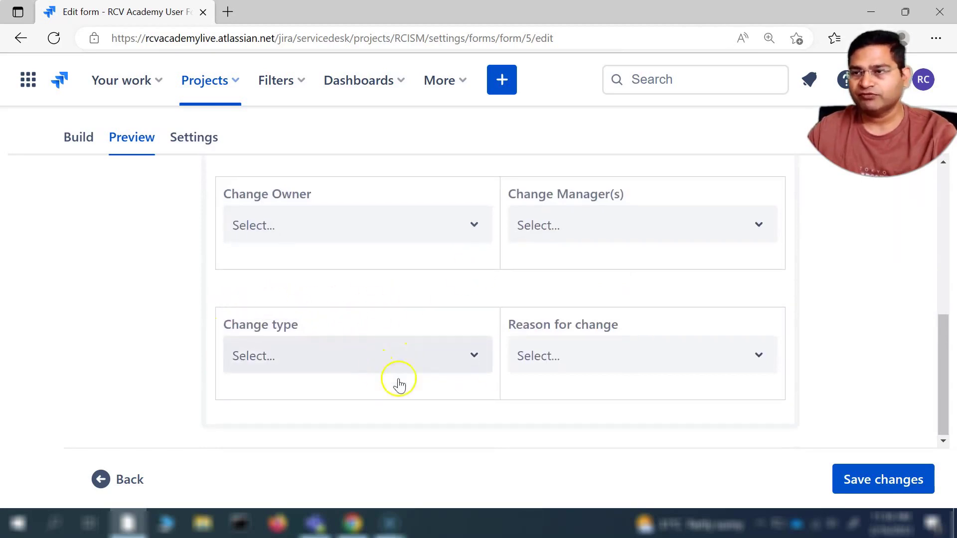
Open the form's settings and examine the form name and the Locations and request types section
click(213, 140)
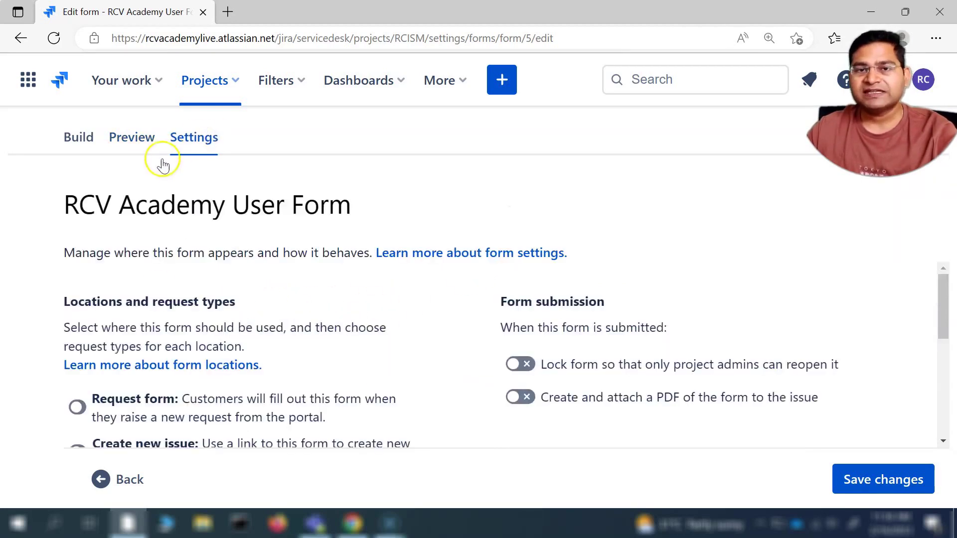
drag(68, 205, 360, 203)
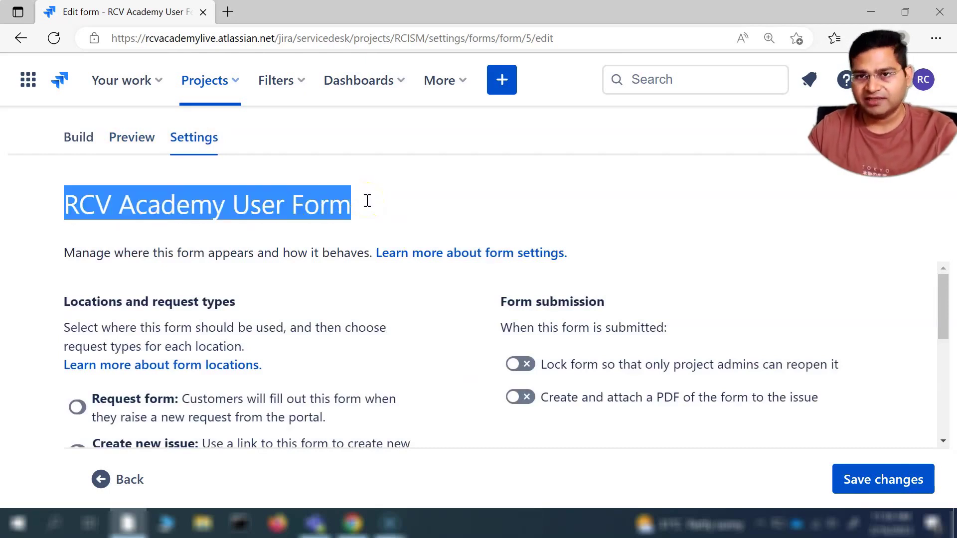
click(305, 202)
drag(348, 206, 300, 206)
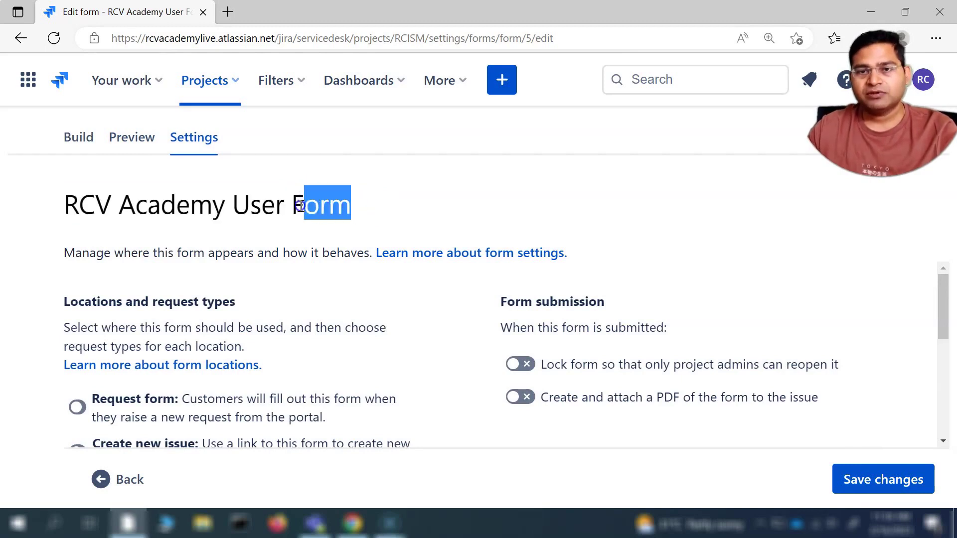
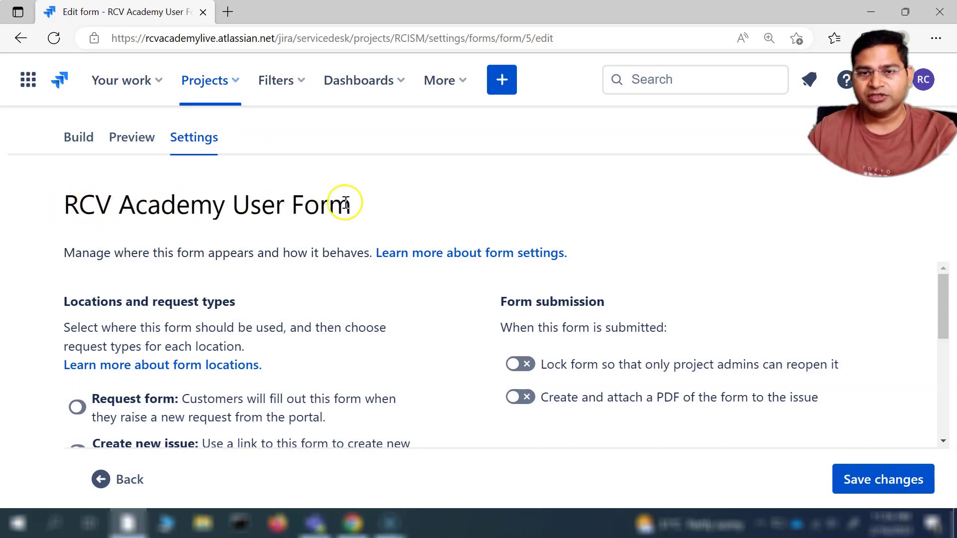
click(96, 205)
drag(70, 301, 230, 301)
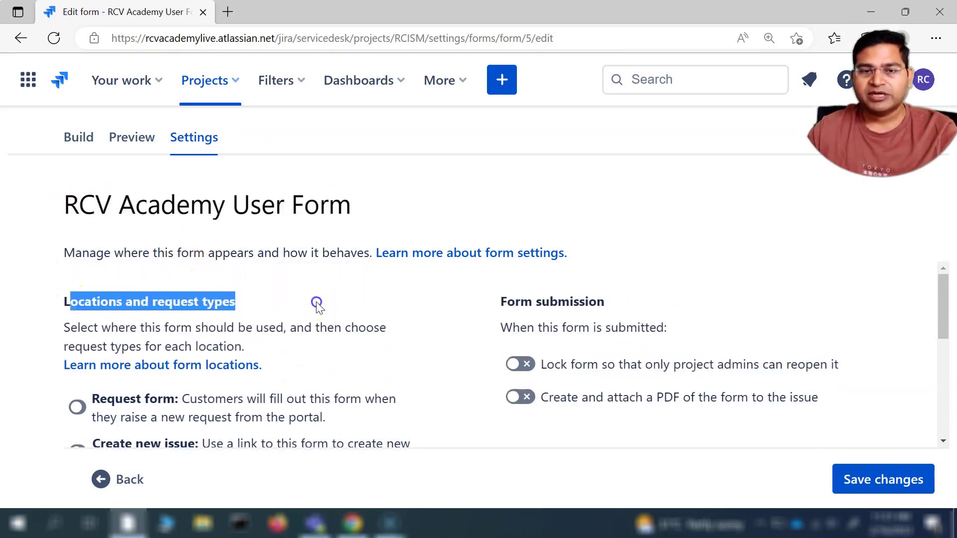
click(83, 301)
drag(66, 299, 237, 300)
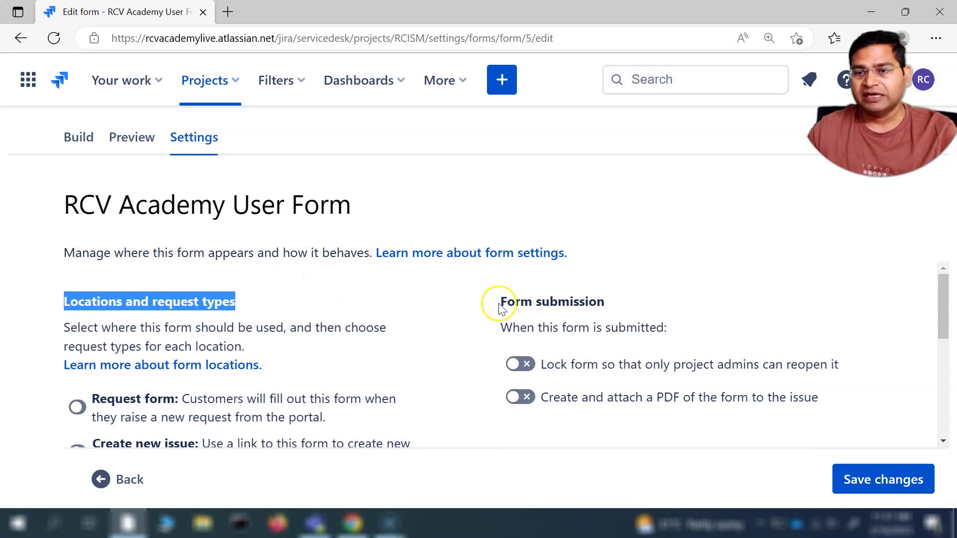
Review the Request form, Create new issue and Recommend in issue location options alongside the issue creation settings
scroll(348, 332, down, 1)
scroll(319, 344, up, 1)
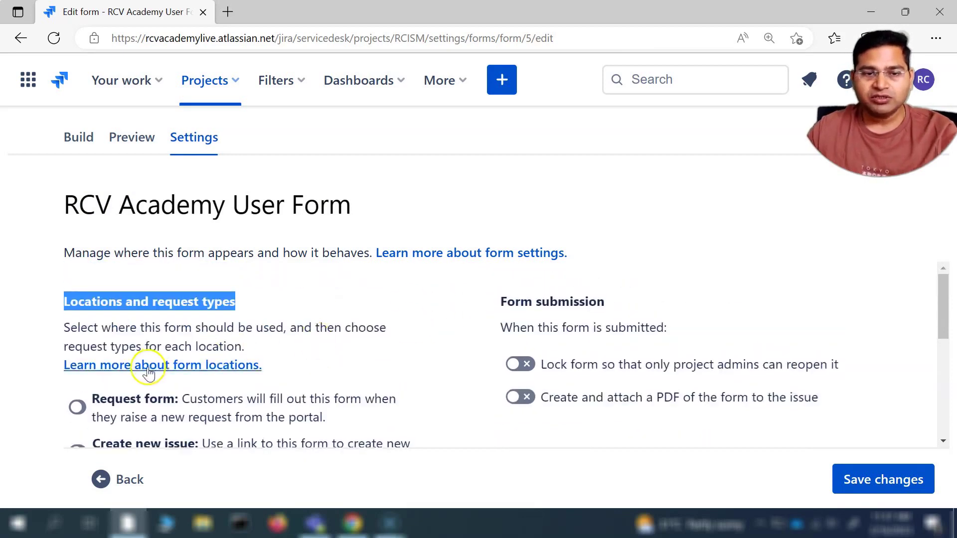
scroll(147, 363, down, 2)
scroll(165, 337, down, 1)
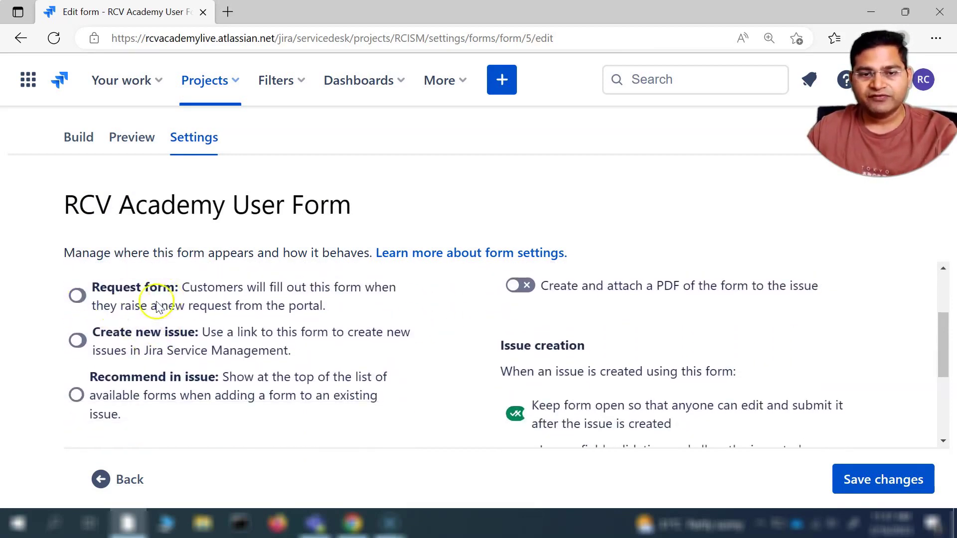
scroll(207, 353, down, 1)
scroll(154, 353, up, 1)
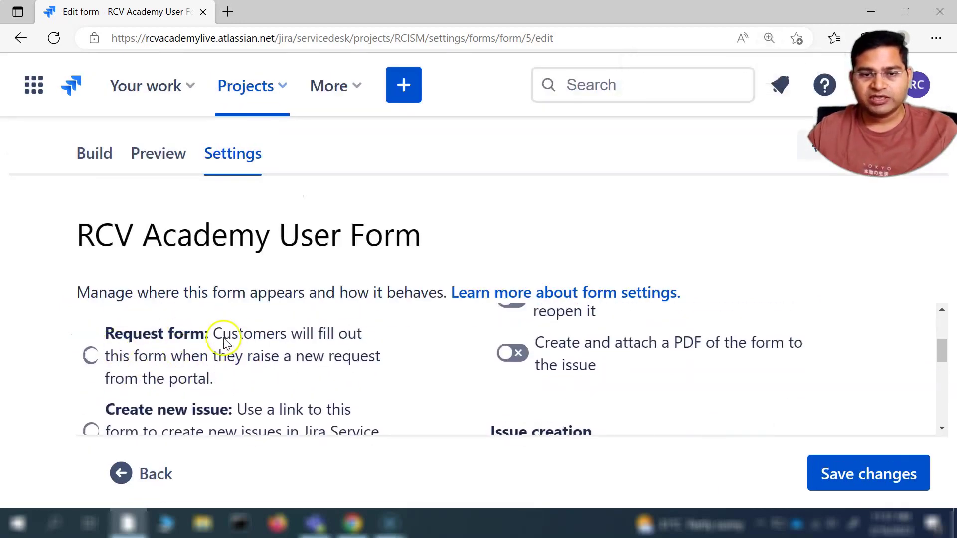
scroll(164, 388, down, 3)
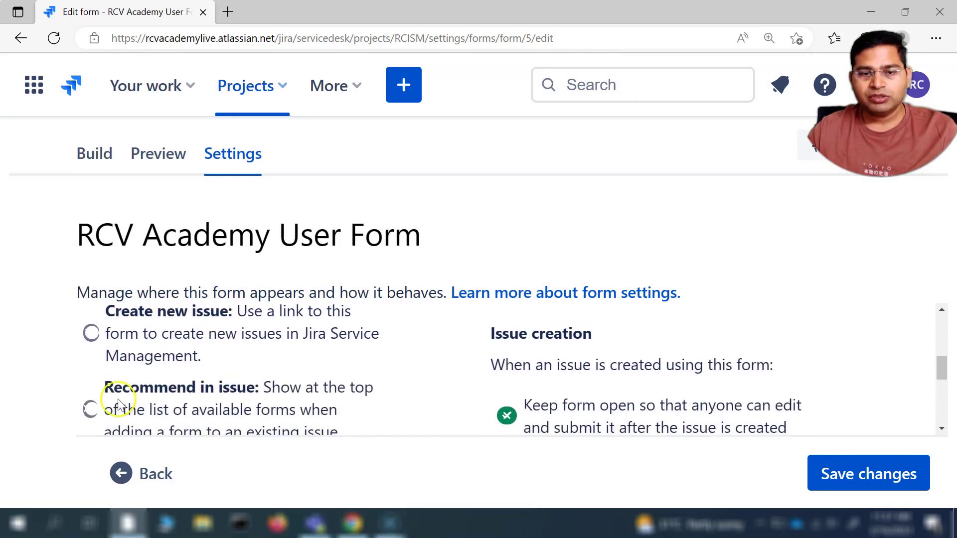
scroll(299, 394, down, 1)
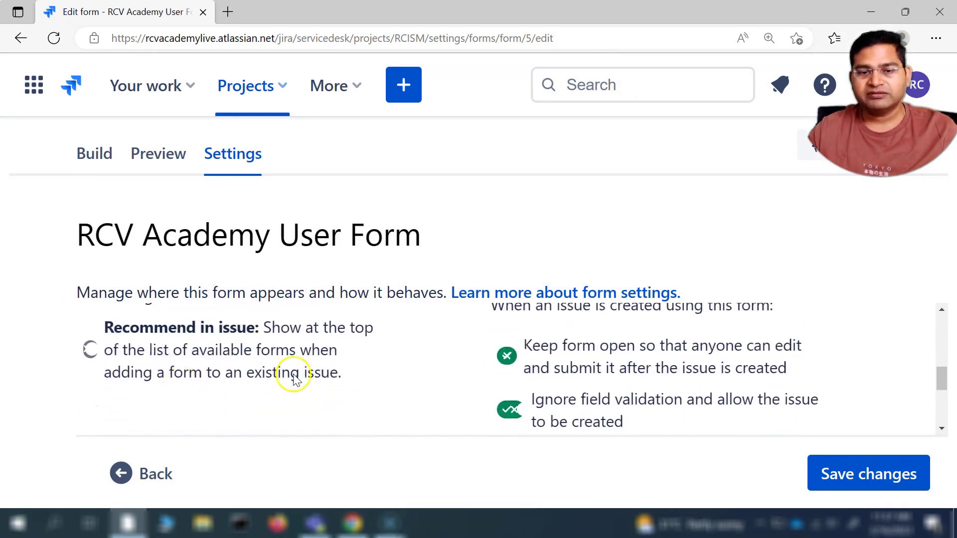
scroll(296, 380, up, 2)
scroll(229, 367, up, 1)
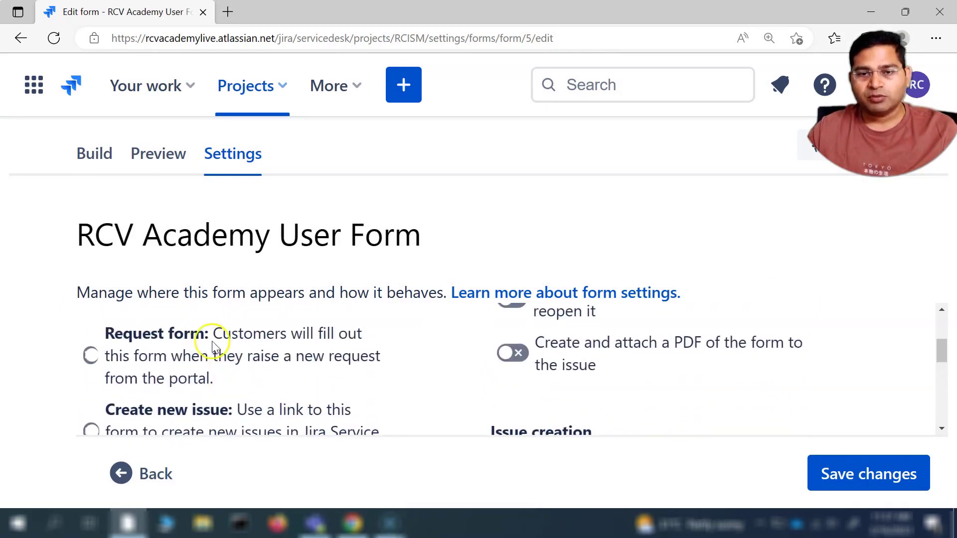
Enable the Request form location for the portal and assign the SR request type to it
click(92, 357)
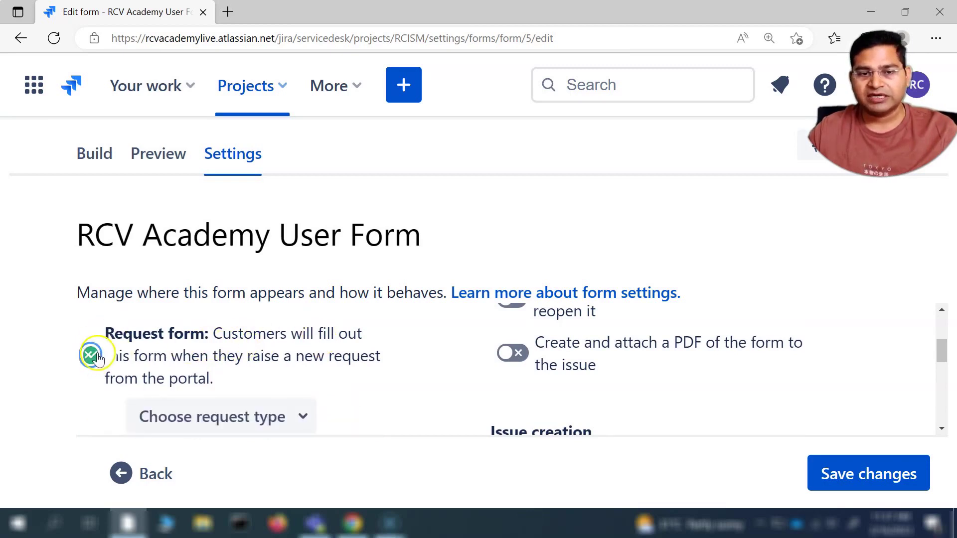
key(ctrl+minus)
key(ctrl+minus)
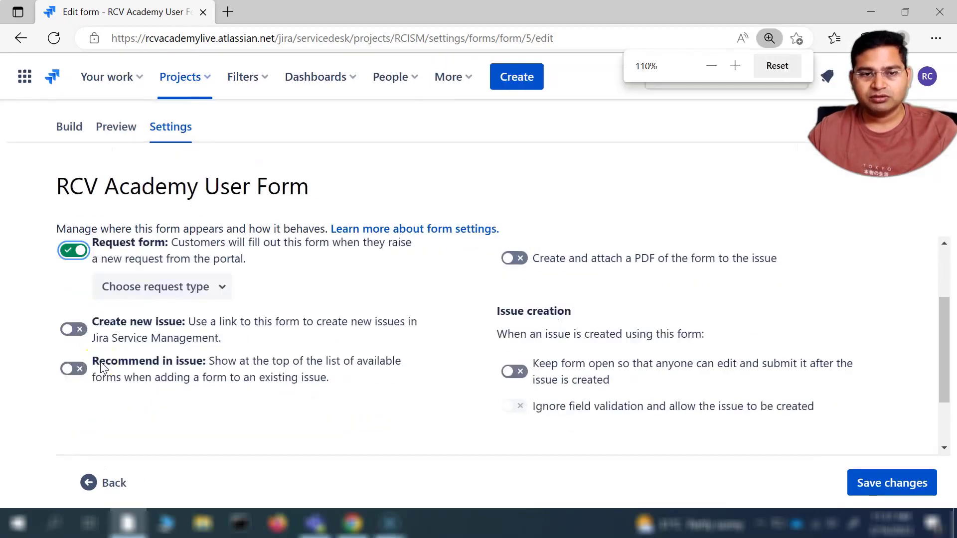
key(ctrl+plus)
key(ctrl+plus)
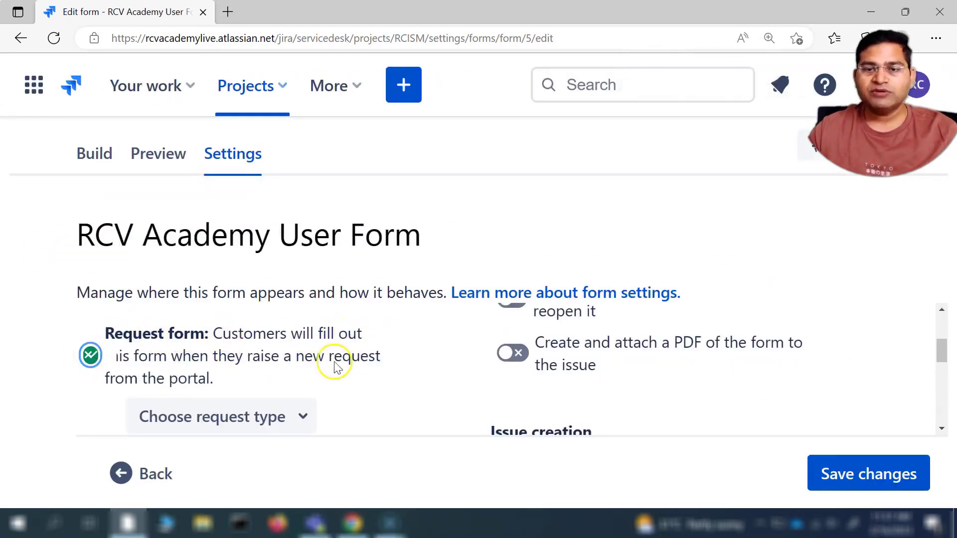
scroll(214, 366, down, 1)
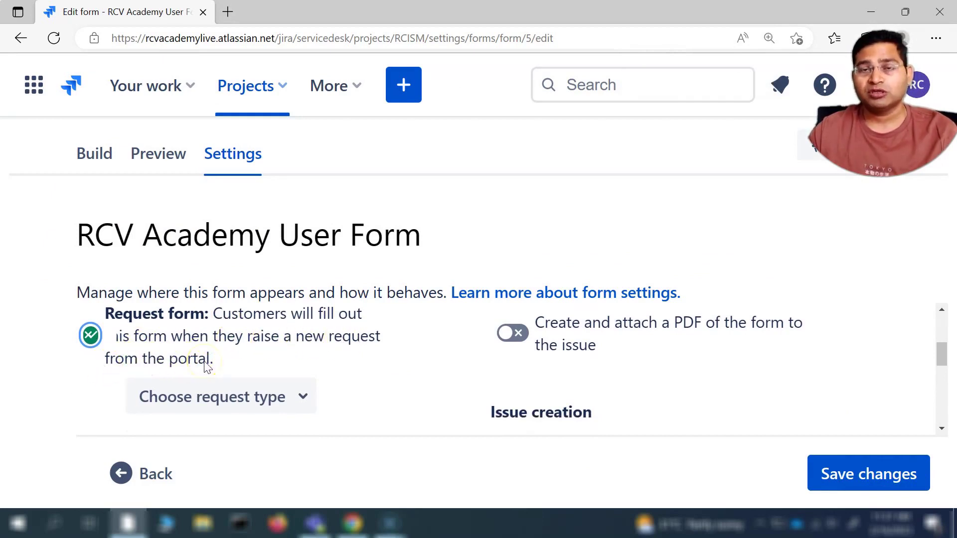
click(241, 397)
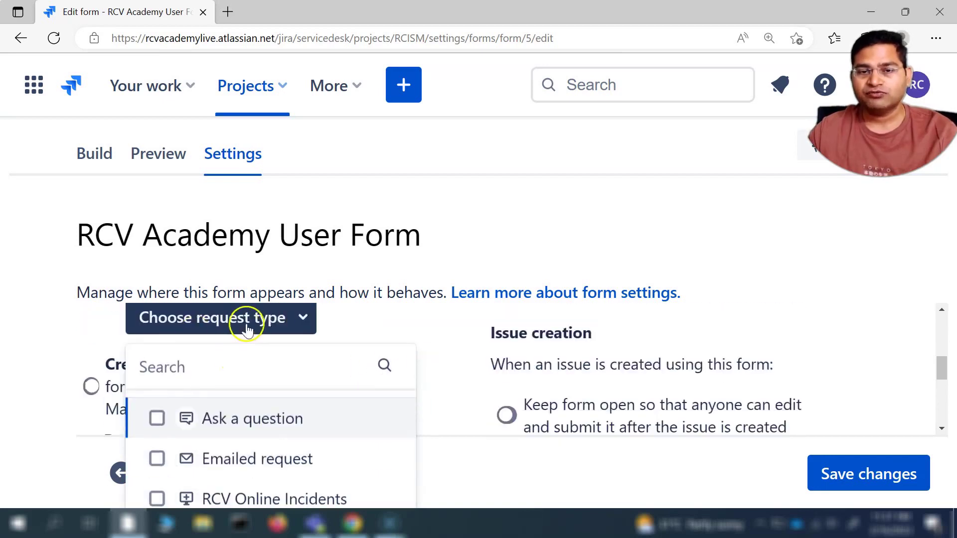
scroll(506, 394, down, 3)
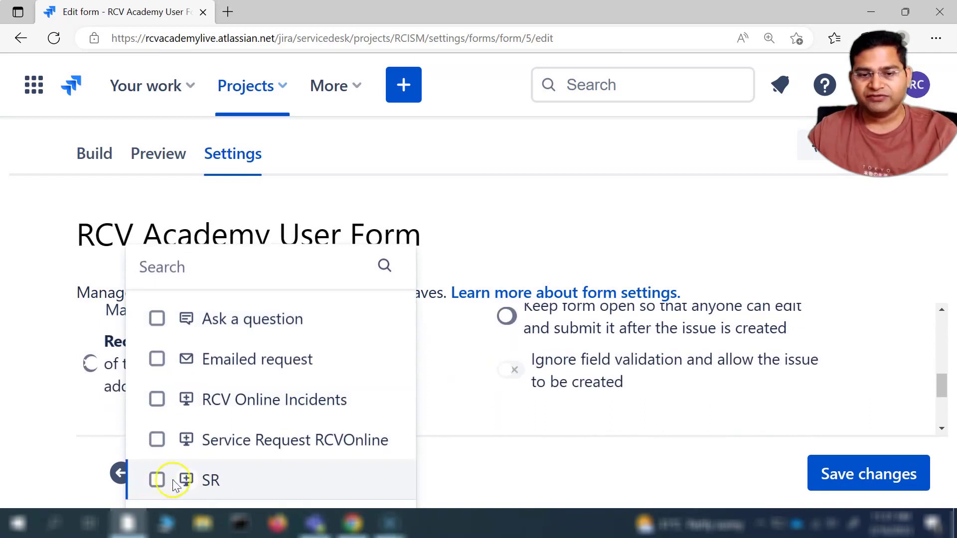
click(213, 480)
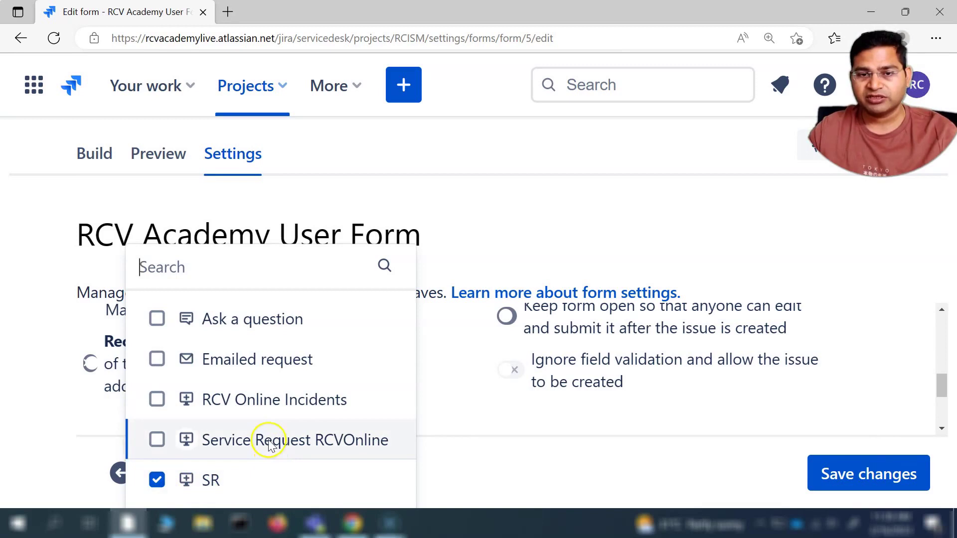
click(456, 421)
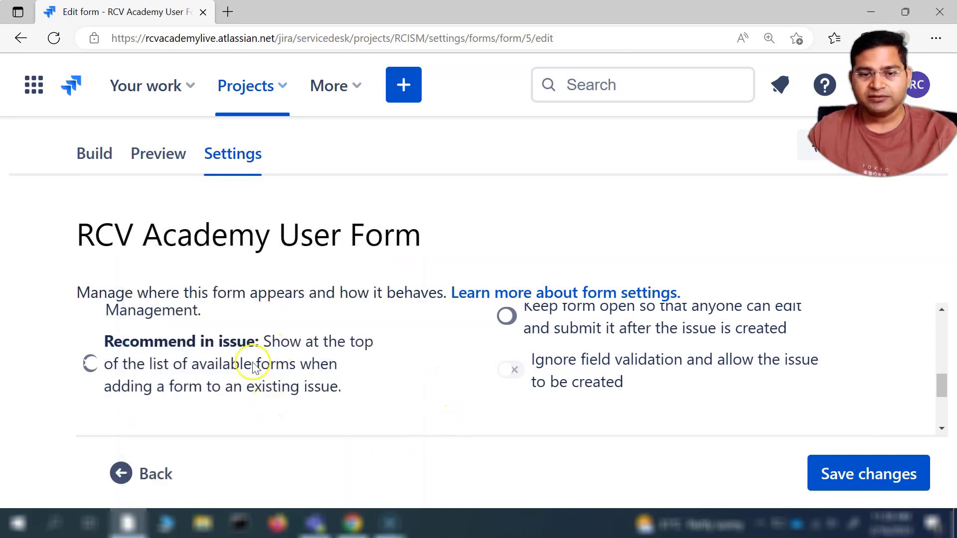
Enable the Create new issue location and assign the Service Request RCVOnline request type to it
scroll(255, 369, down, 2)
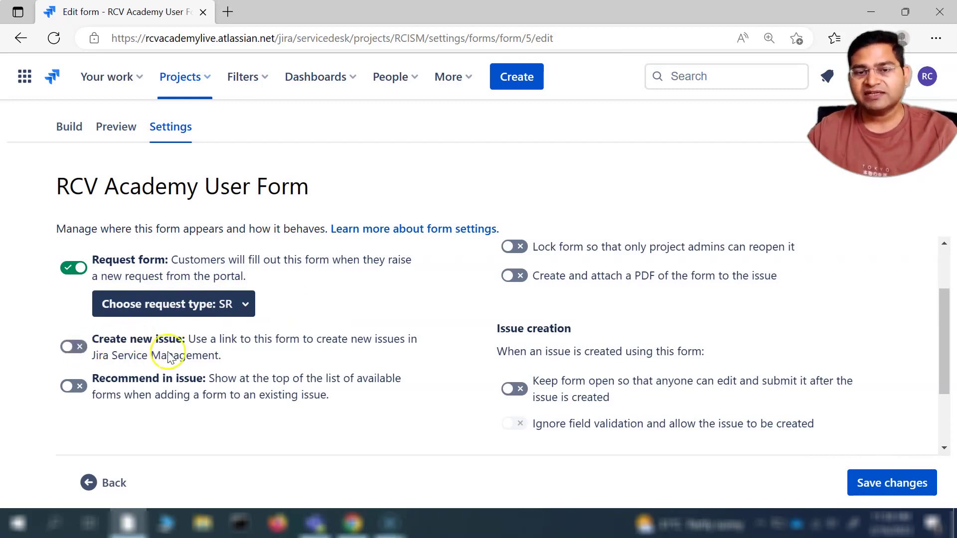
click(74, 348)
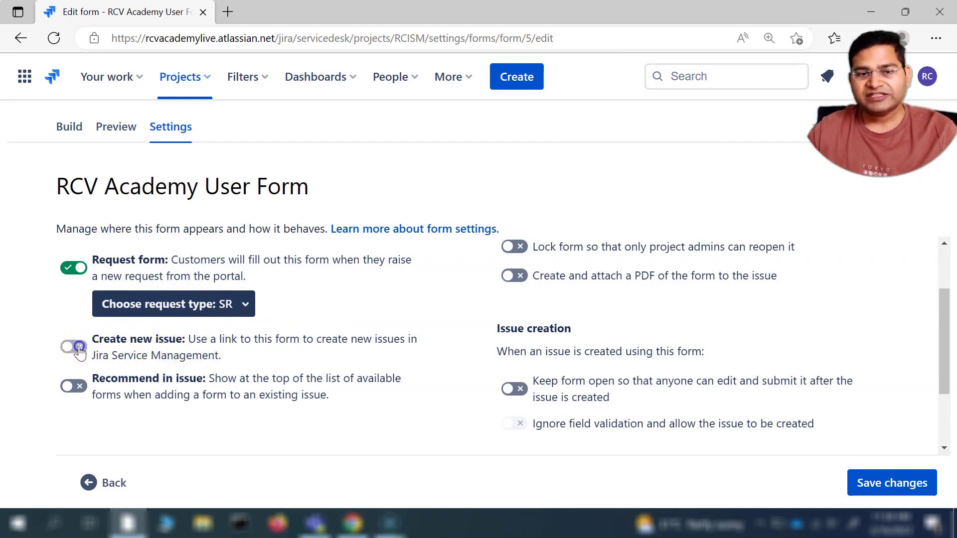
click(197, 384)
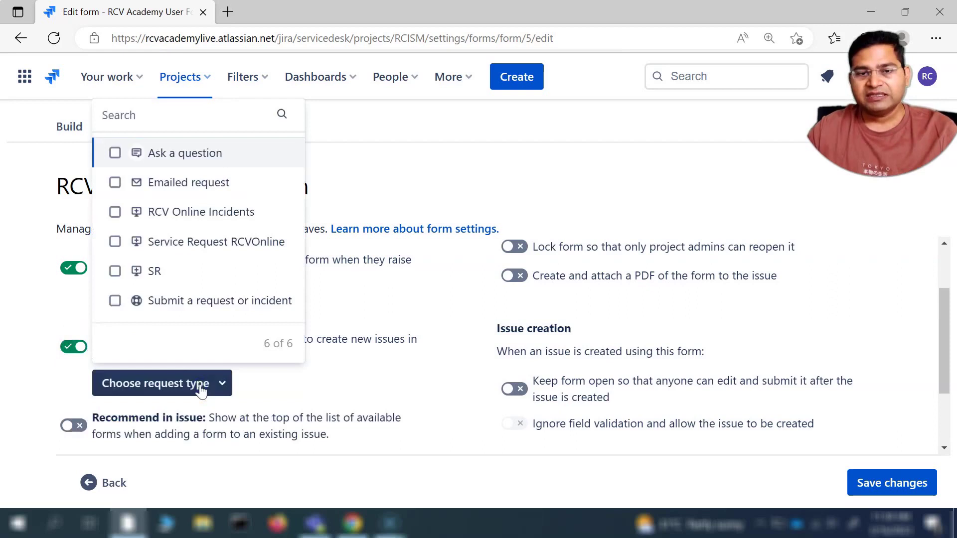
click(186, 244)
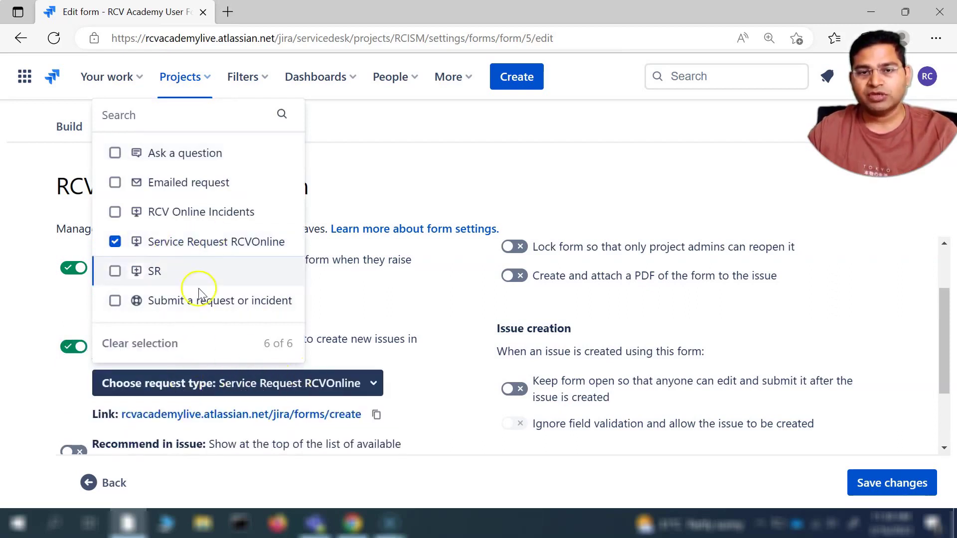
Enable the Recommend in issue location and assign the RCV Online Incidents request type to it
click(444, 371)
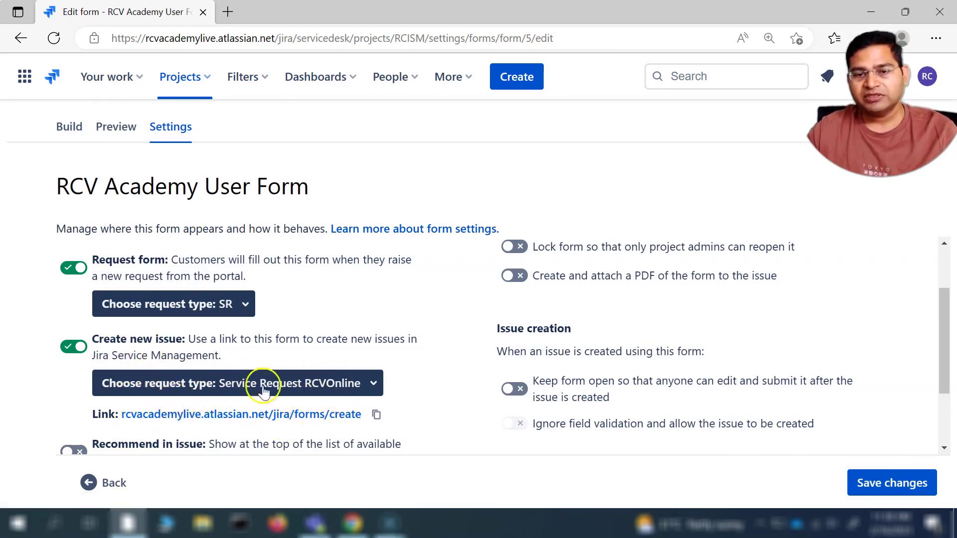
scroll(431, 386, down, 2)
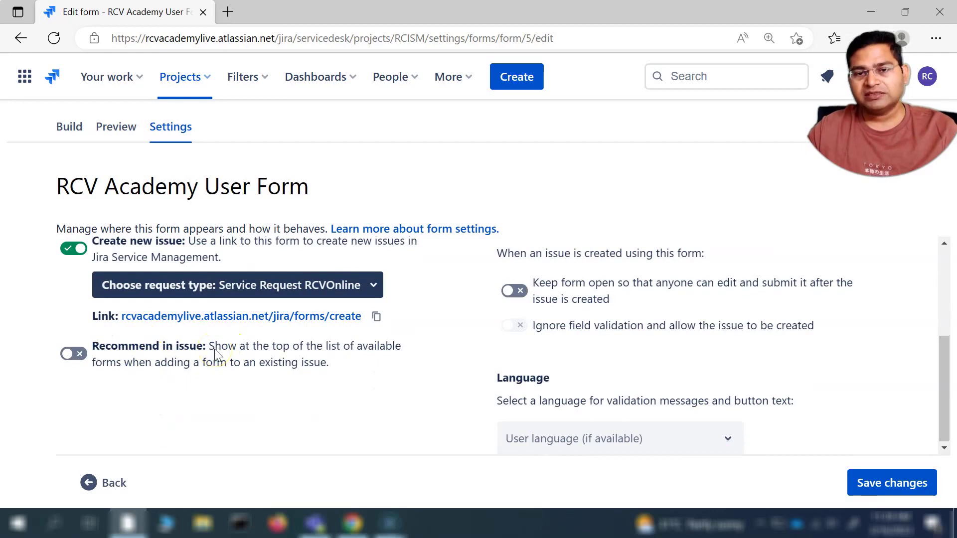
click(74, 354)
click(191, 392)
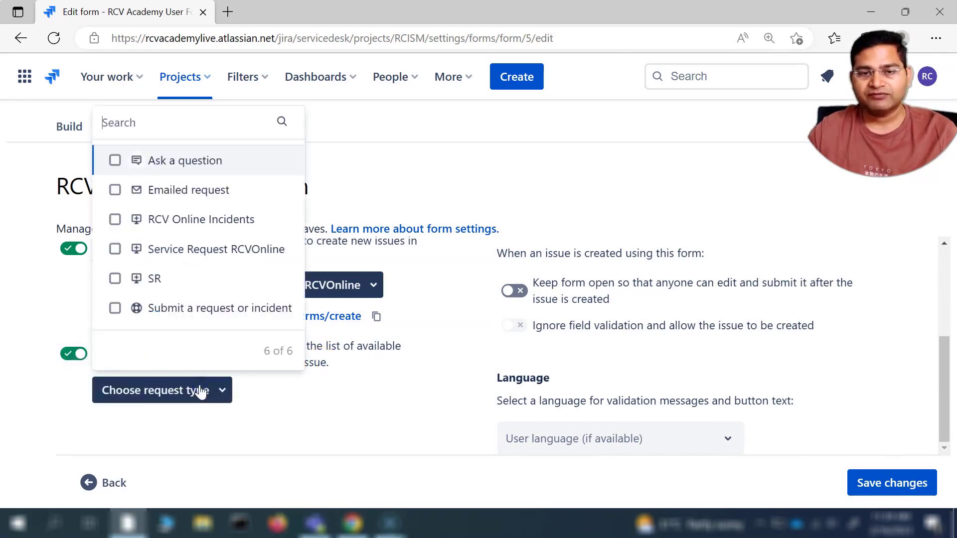
click(201, 224)
click(382, 422)
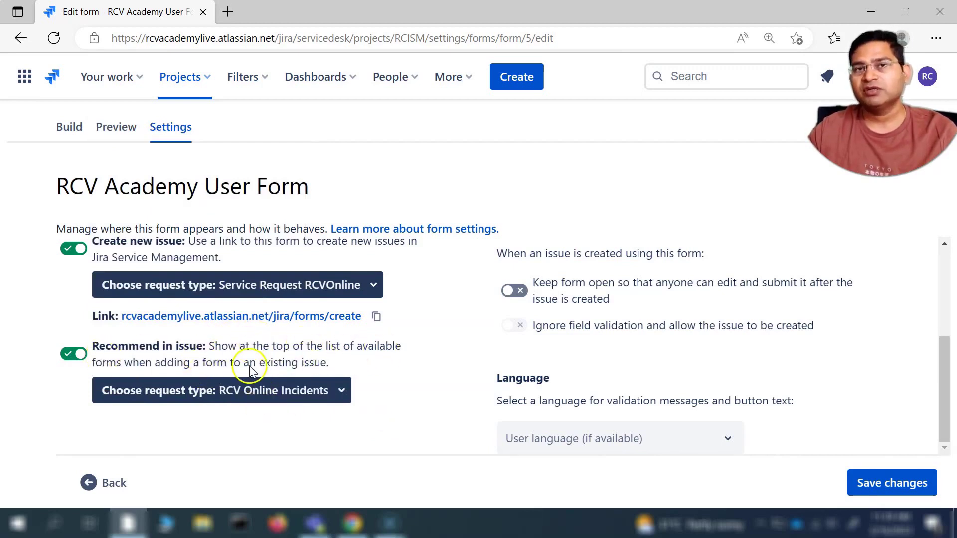
Set form submission to create and attach a PDF of the form to the issue, without locking the form
scroll(389, 435, up, 3)
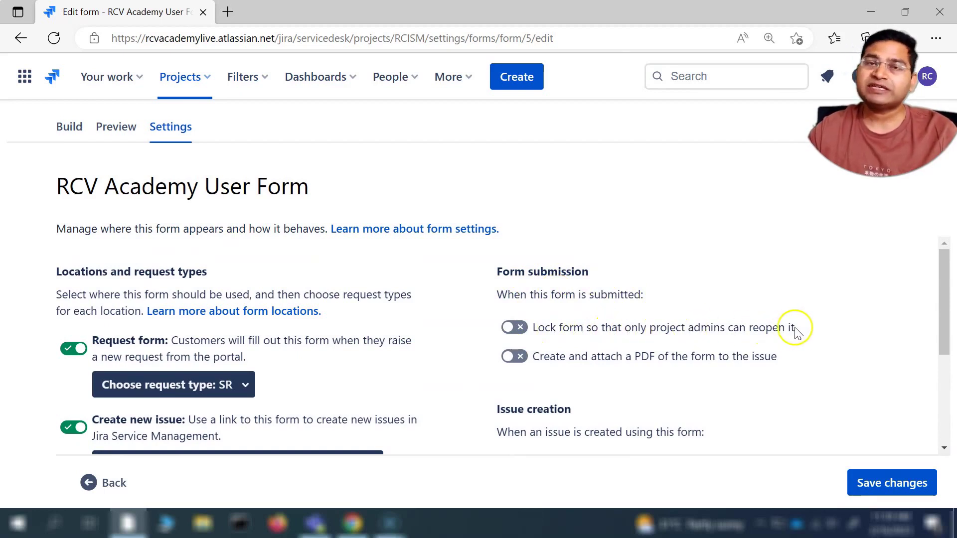
scroll(545, 306, down, 1)
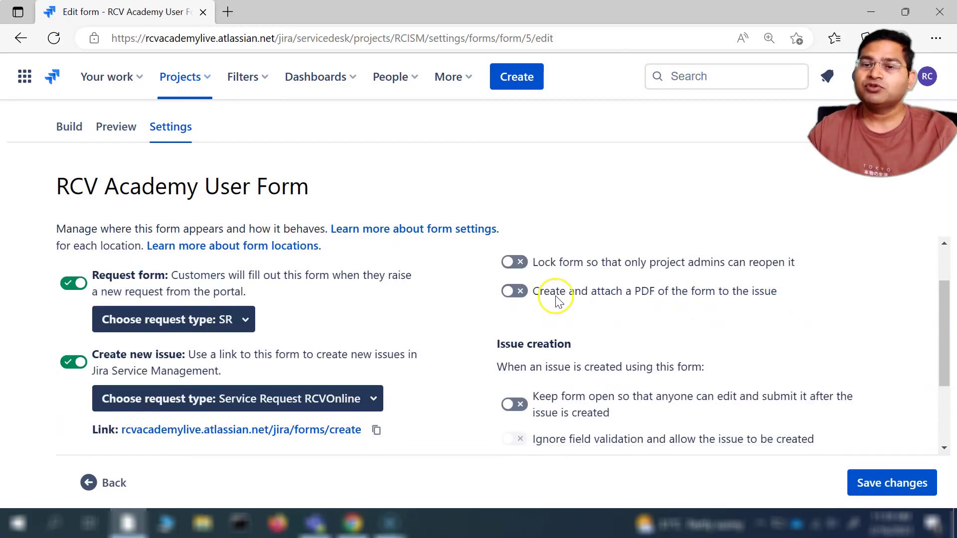
click(514, 291)
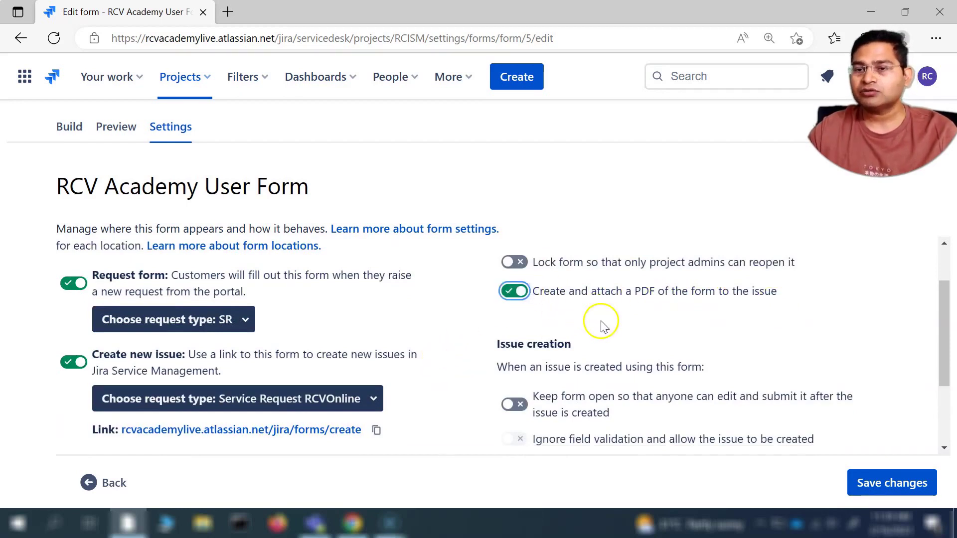
scroll(602, 326, up, 1)
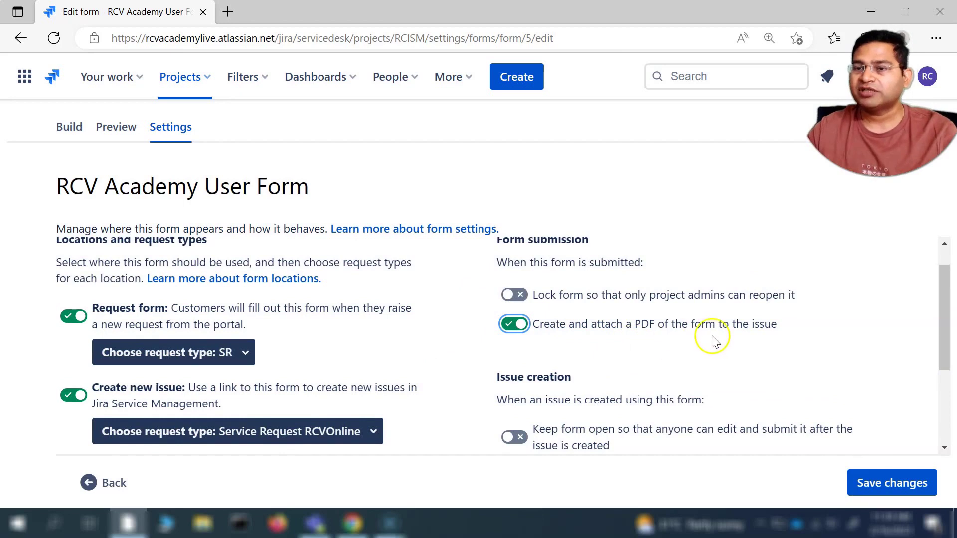
click(518, 296)
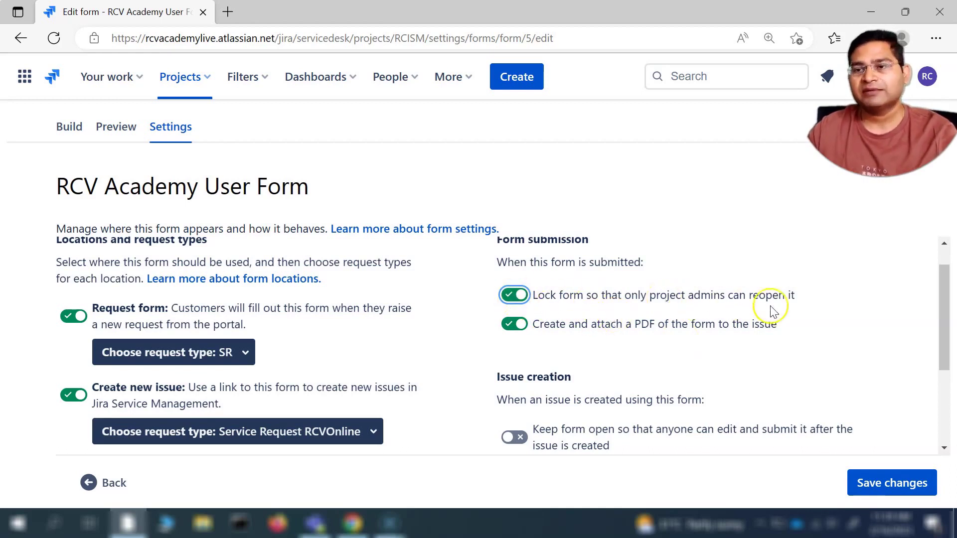
click(512, 298)
Keep the form open so that anyone can edit and submit it after issue creation, without ignoring field validation
scroll(551, 324, down, 1)
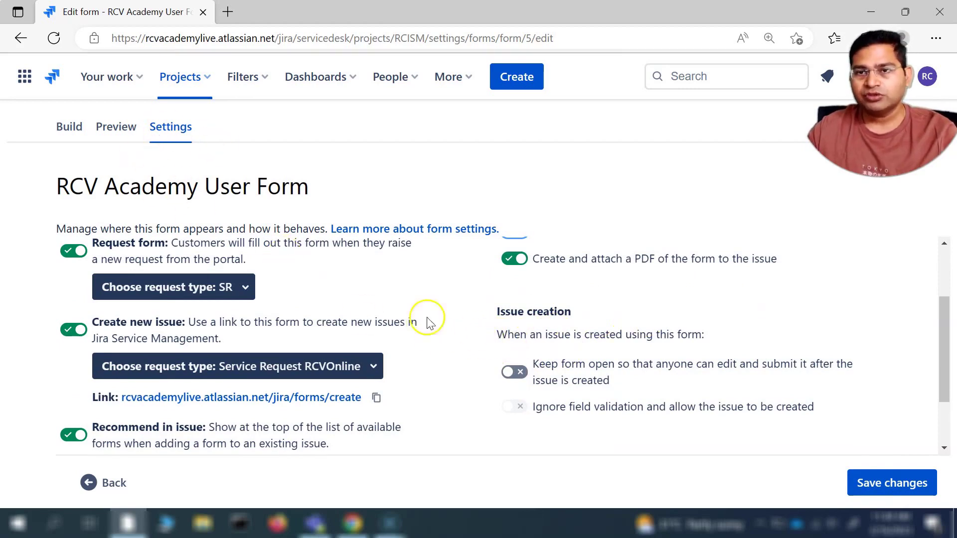
drag(503, 335, 724, 335)
click(629, 378)
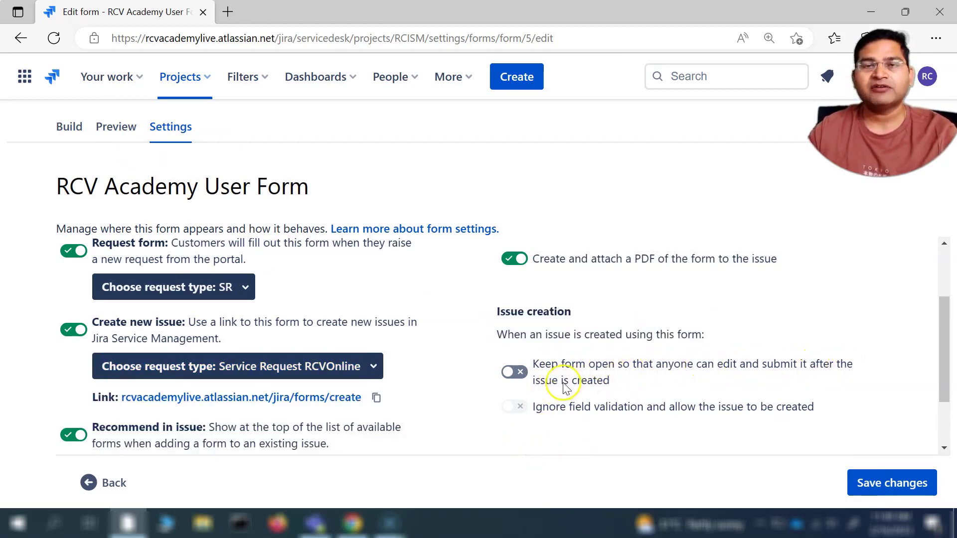
click(520, 378)
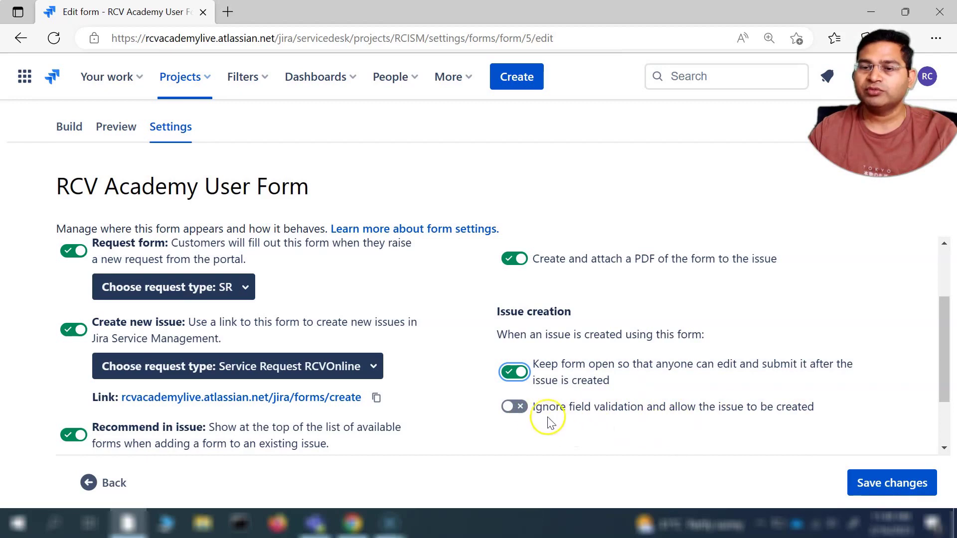
click(516, 409)
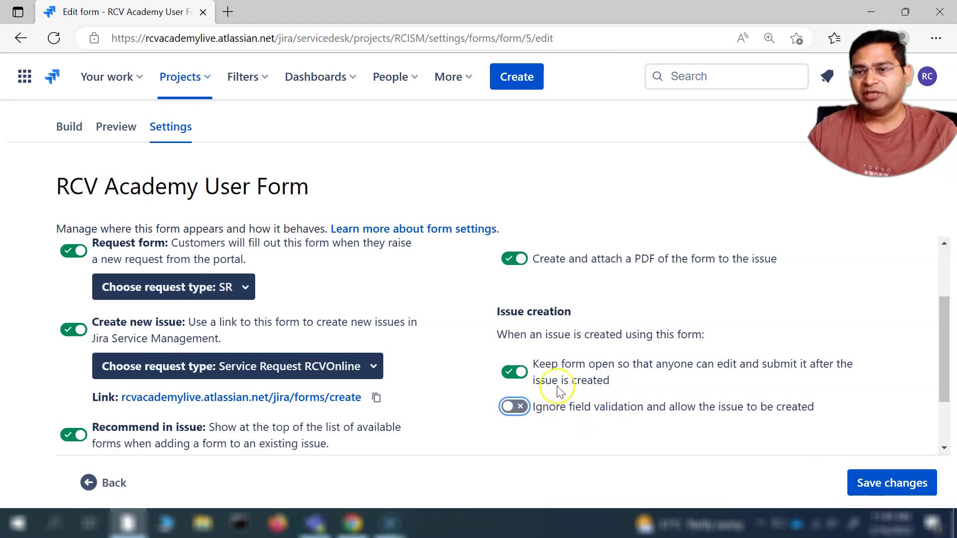
Examine the language choices for the form's validation messages and button text
scroll(605, 390, down, 2)
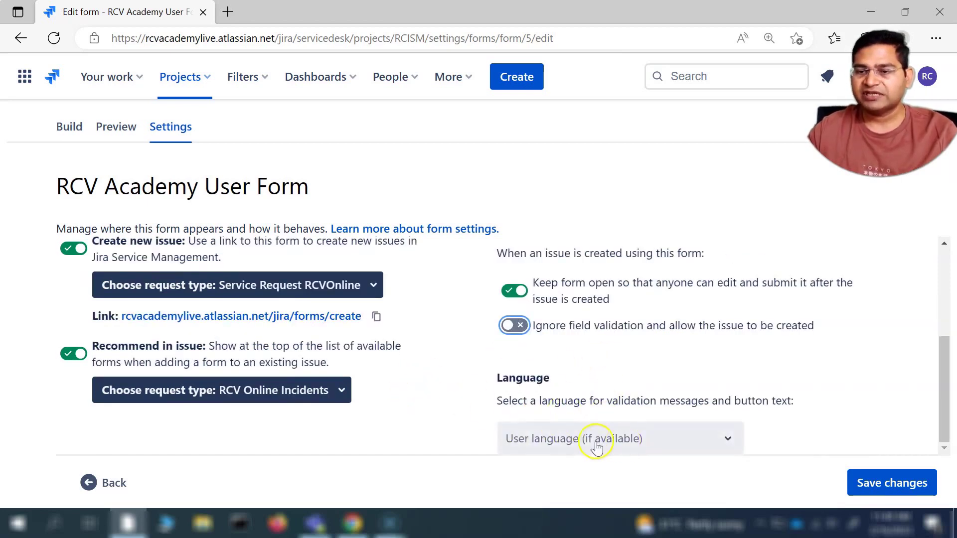
click(697, 445)
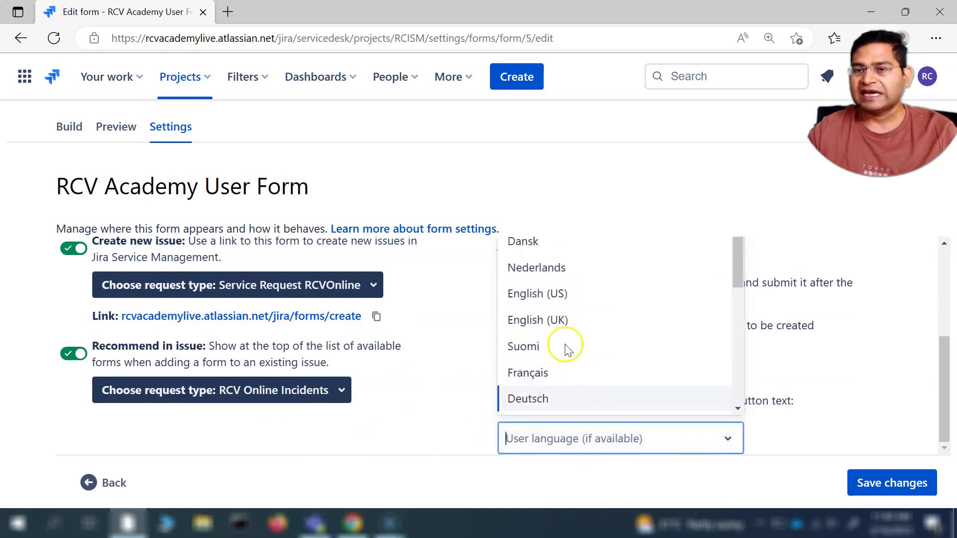
click(422, 412)
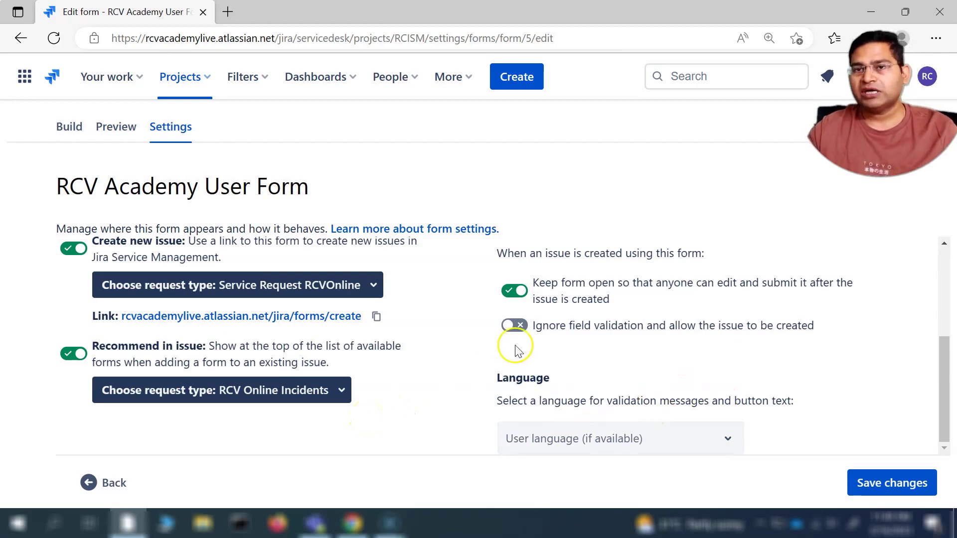
Save the changes made to the RCV Academy User Form settings
key(ctrl+plus)
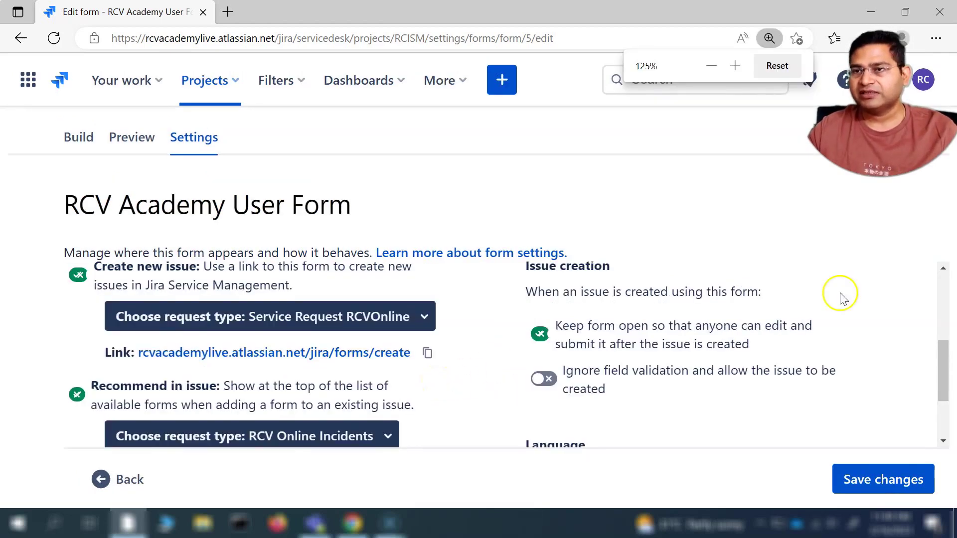
scroll(839, 295, down, 2)
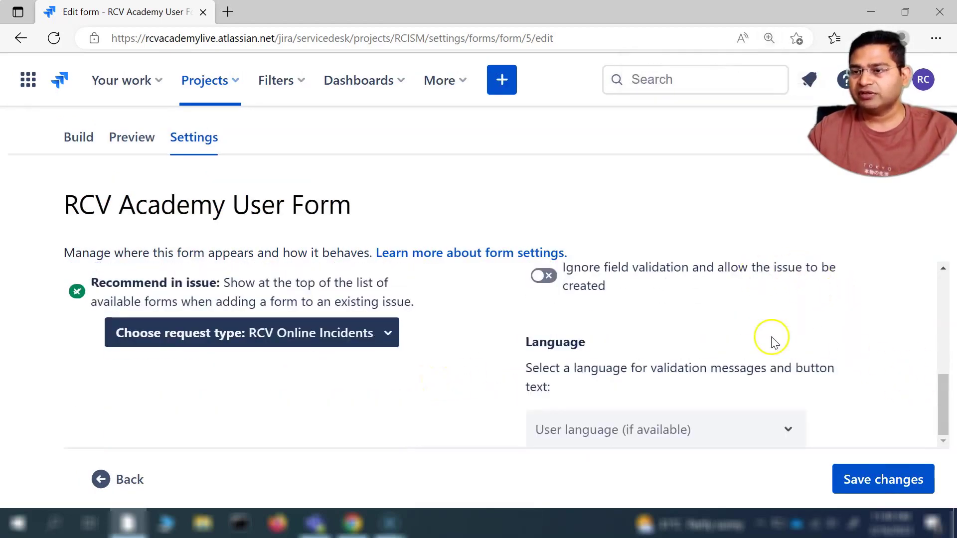
click(907, 16)
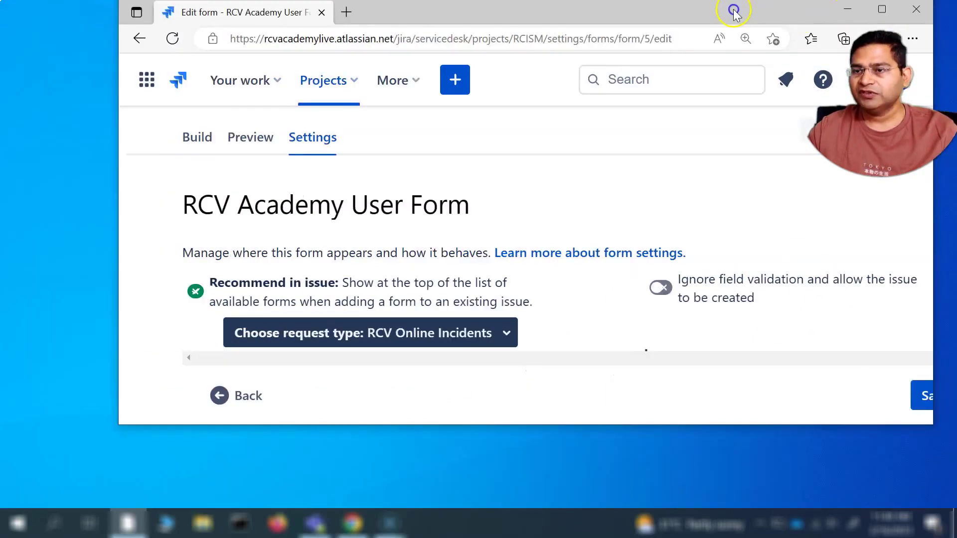
drag(732, 17, 600, 27)
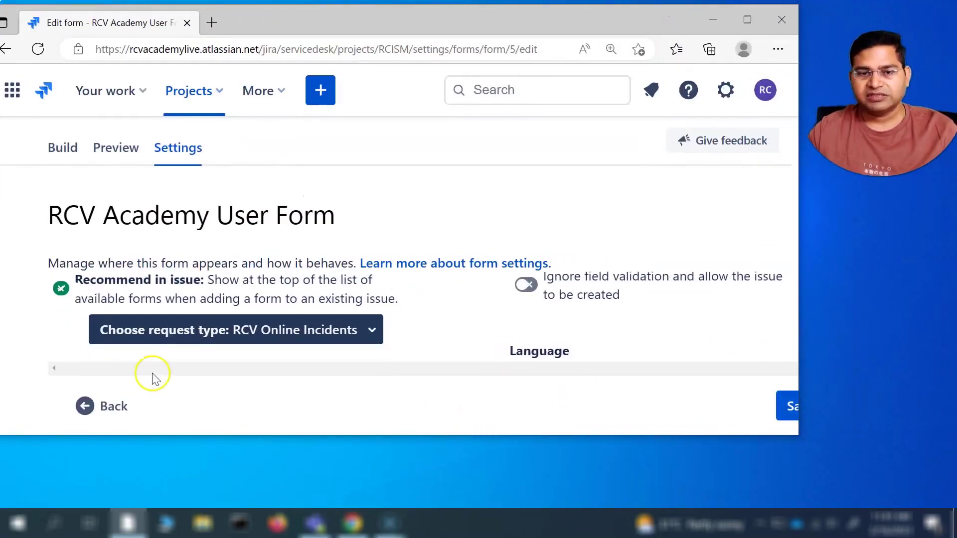
key(ctrl+minus)
click(741, 413)
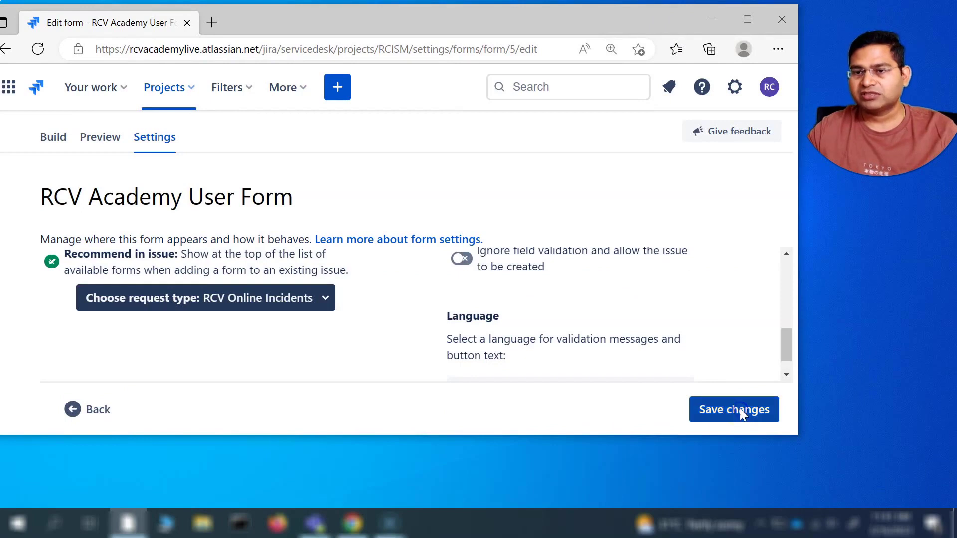
click(752, 19)
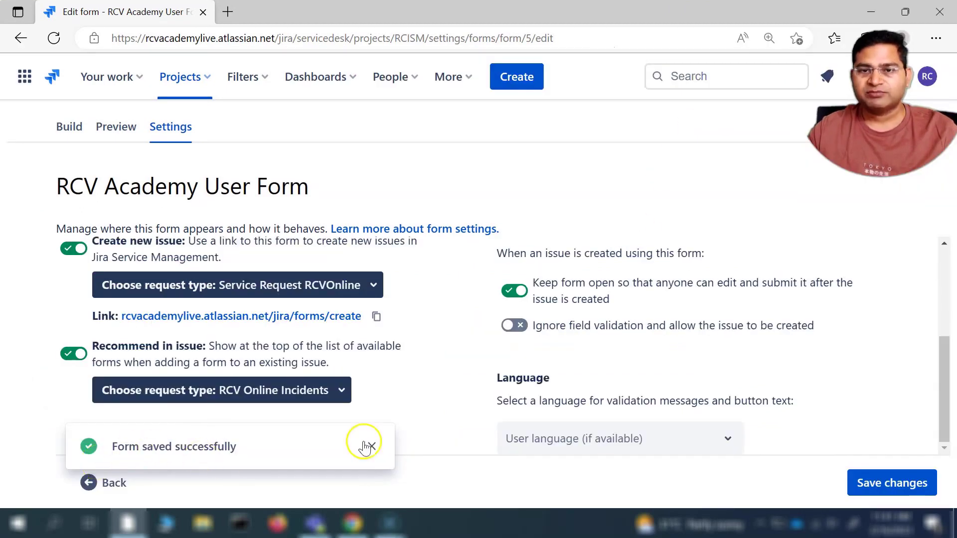
Preview the form and look through its change request fields from the description to the change type
scroll(391, 362, up, 2)
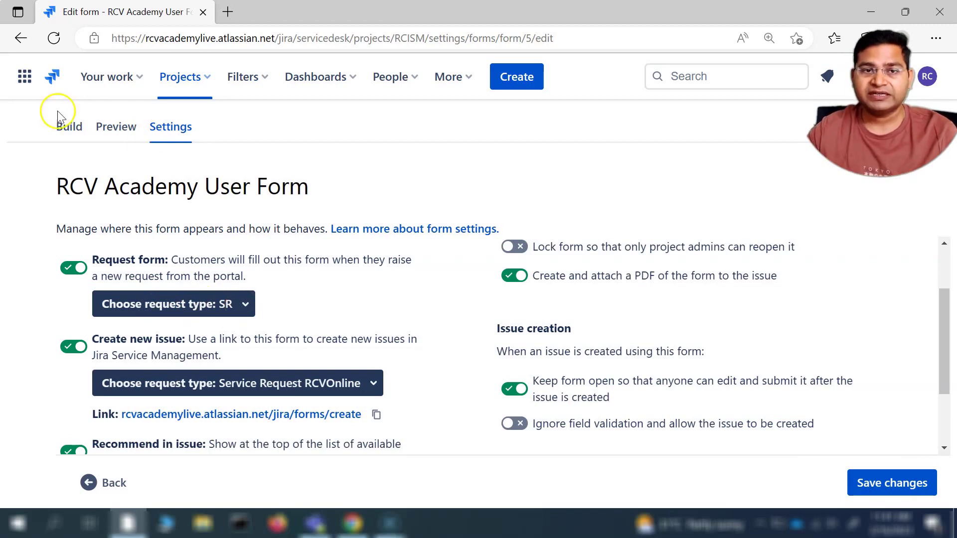
click(125, 136)
scroll(405, 329, up, 2)
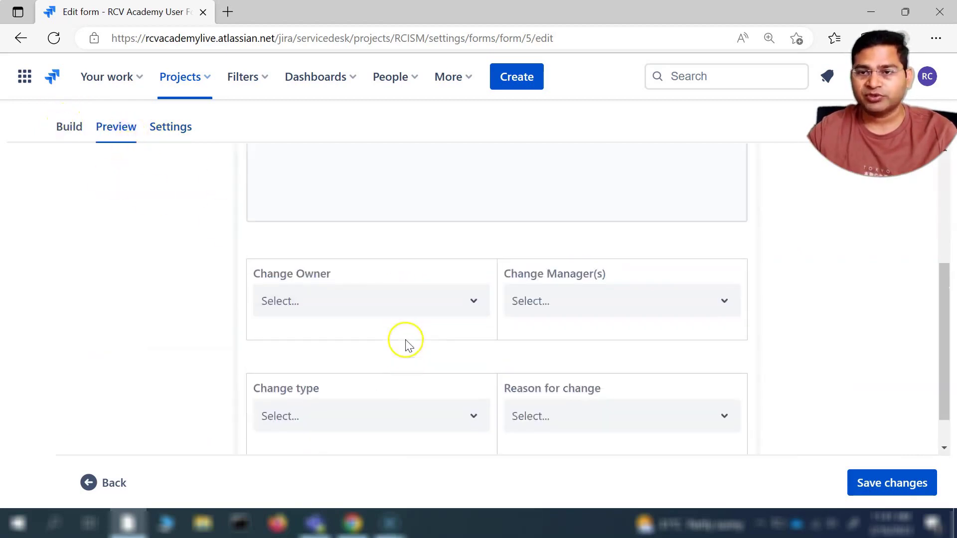
scroll(499, 368, down, 2)
scroll(449, 314, up, 3)
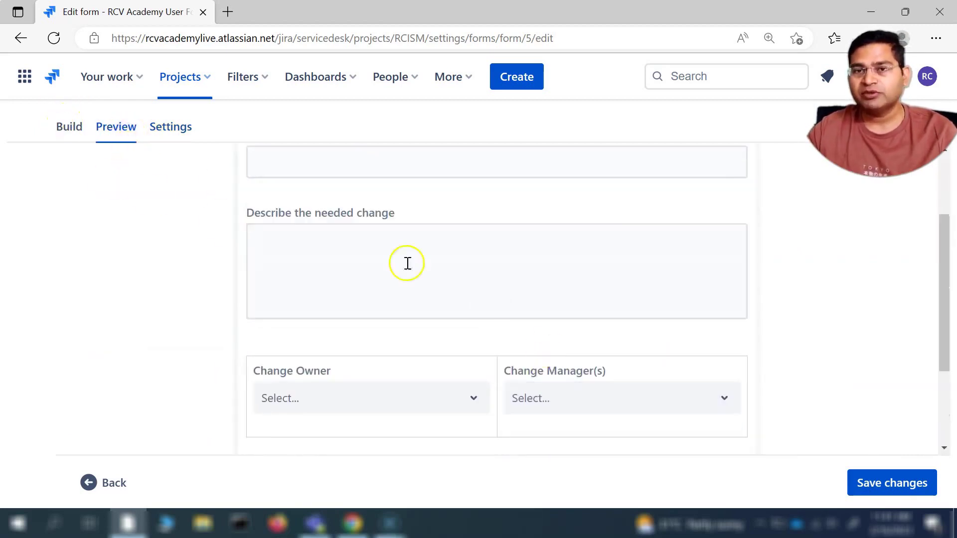
scroll(352, 265, up, 2)
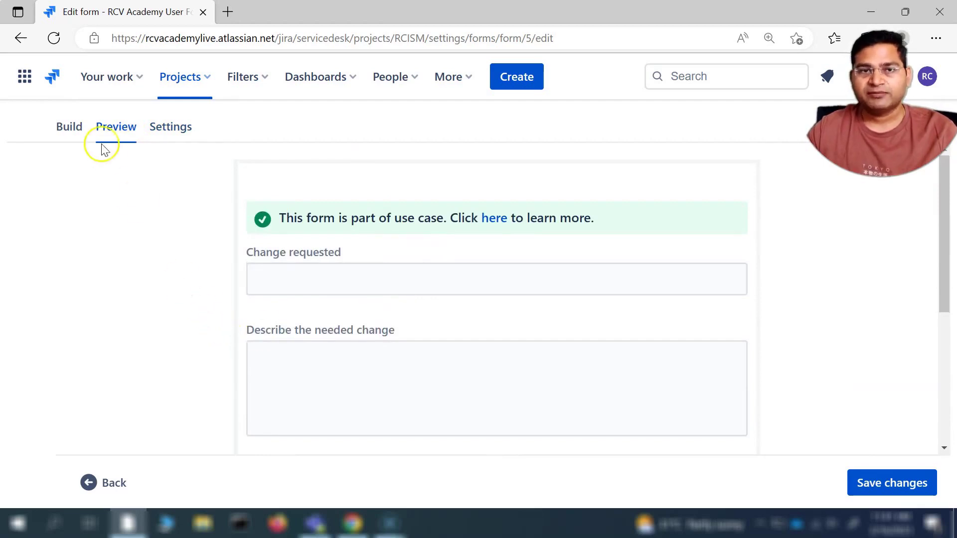
Revisit the form's build and preview views, and review the locations and request types in its settings
click(70, 130)
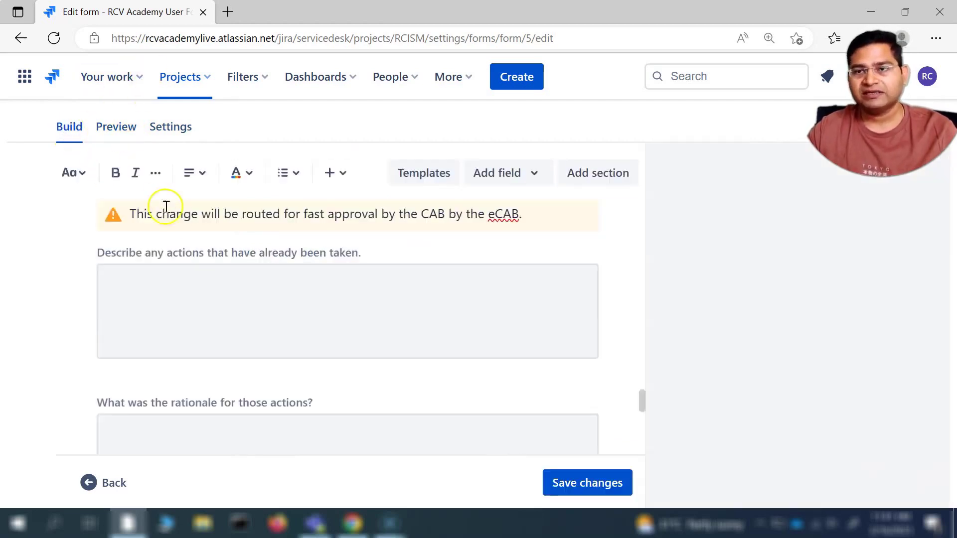
key(ctrl+plus)
click(139, 139)
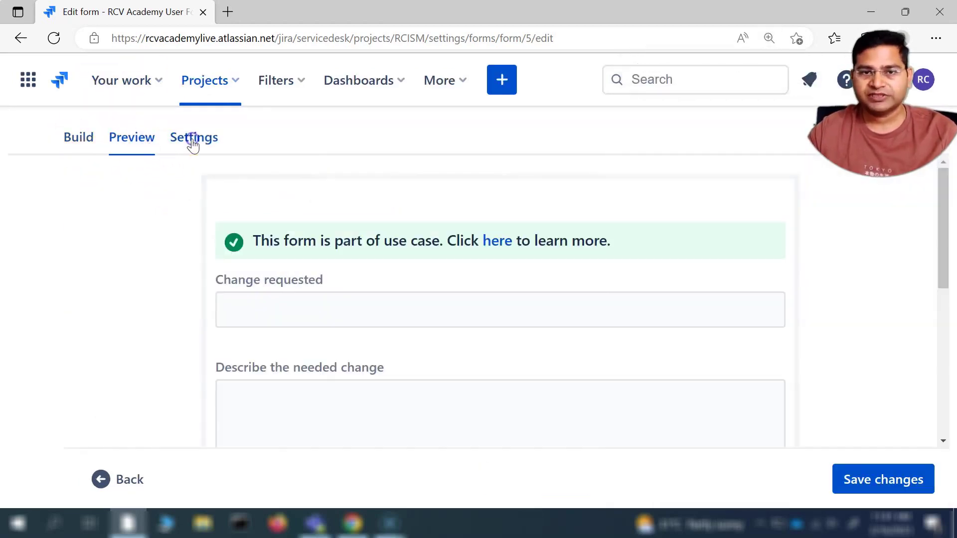
click(193, 139)
scroll(377, 328, down, 2)
scroll(299, 374, up, 1)
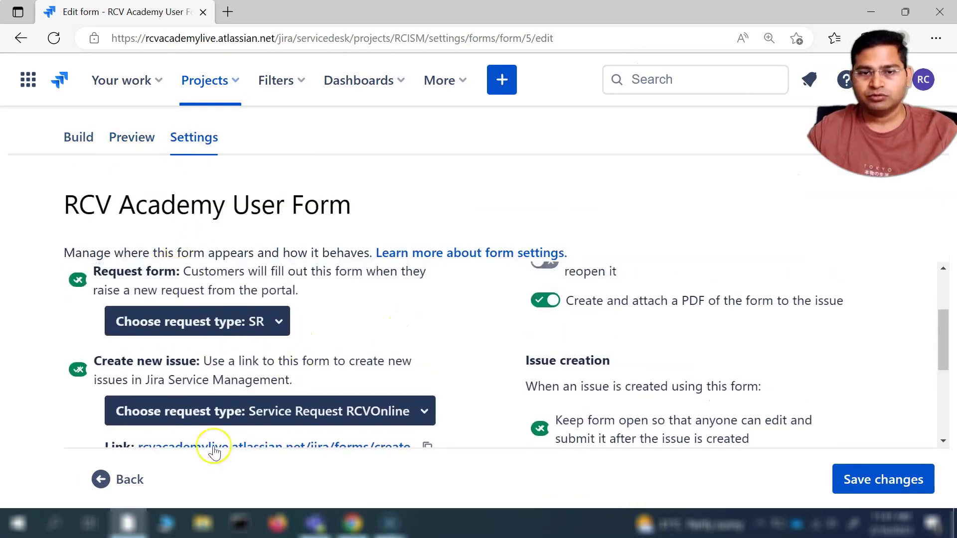
Open the RCV IT Service Management project in a separate browser tab
right_click(172, 12)
click(229, 102)
click(180, 260)
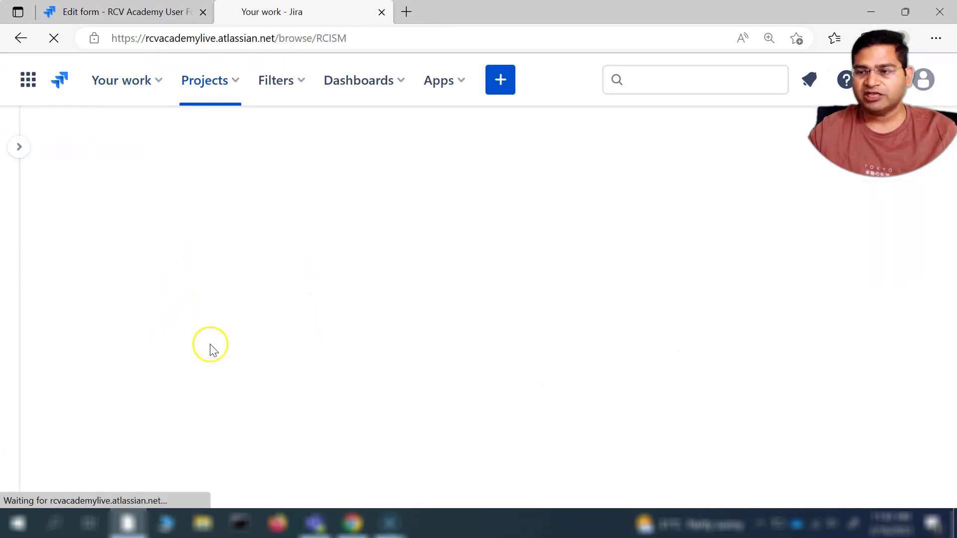
Open the project's portal settings and copy the portal URL
scroll(154, 401, down, 4)
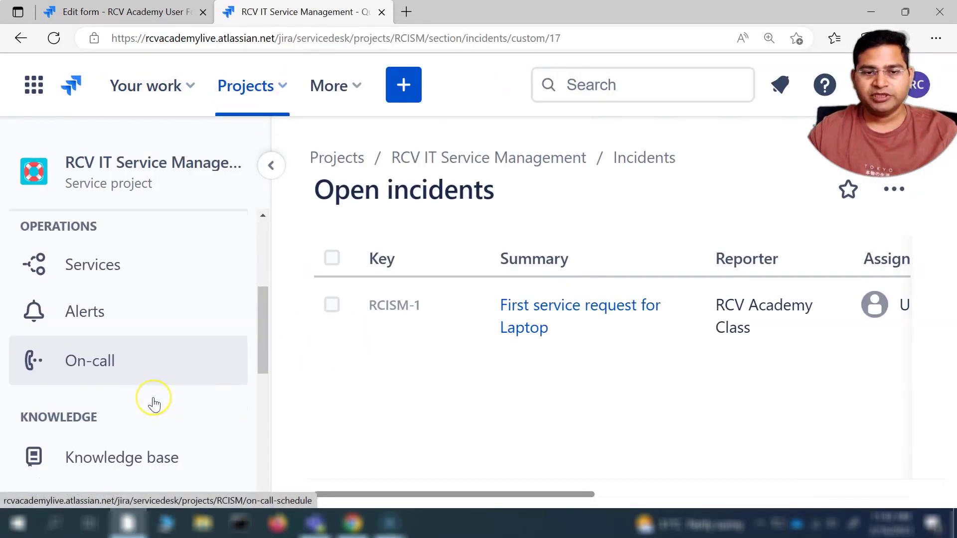
scroll(154, 401, down, 8)
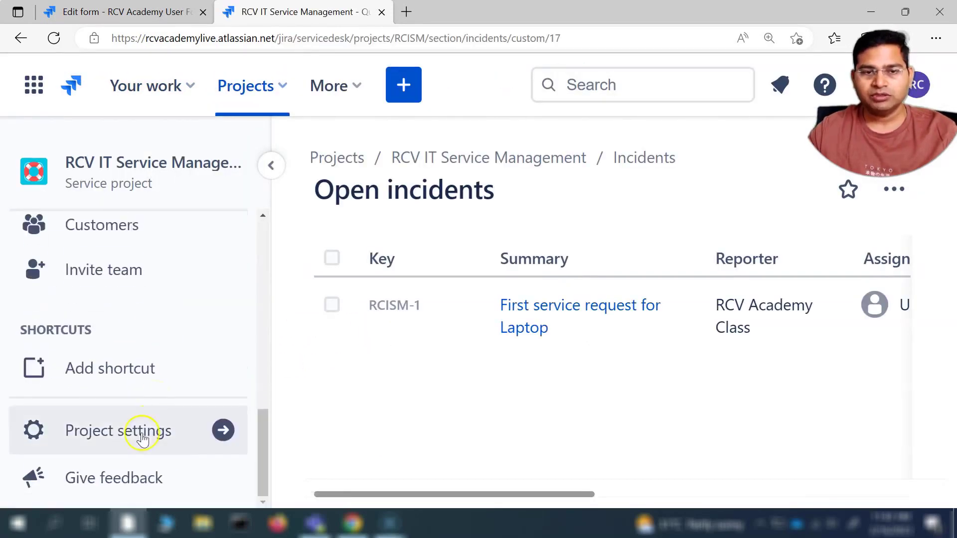
click(142, 439)
click(687, 352)
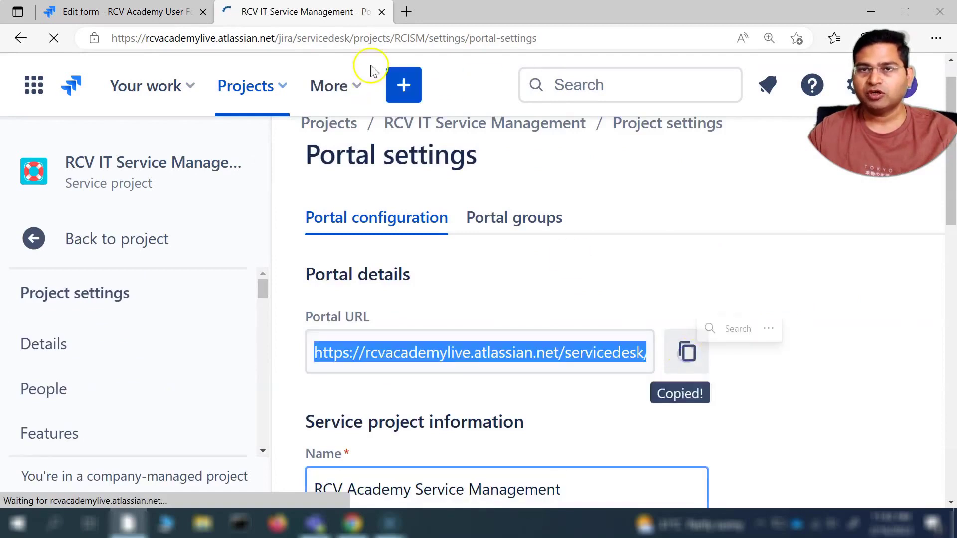
Load the copied portal URL in a new browser tab and look through the portal's request groups
click(406, 12)
click(400, 39)
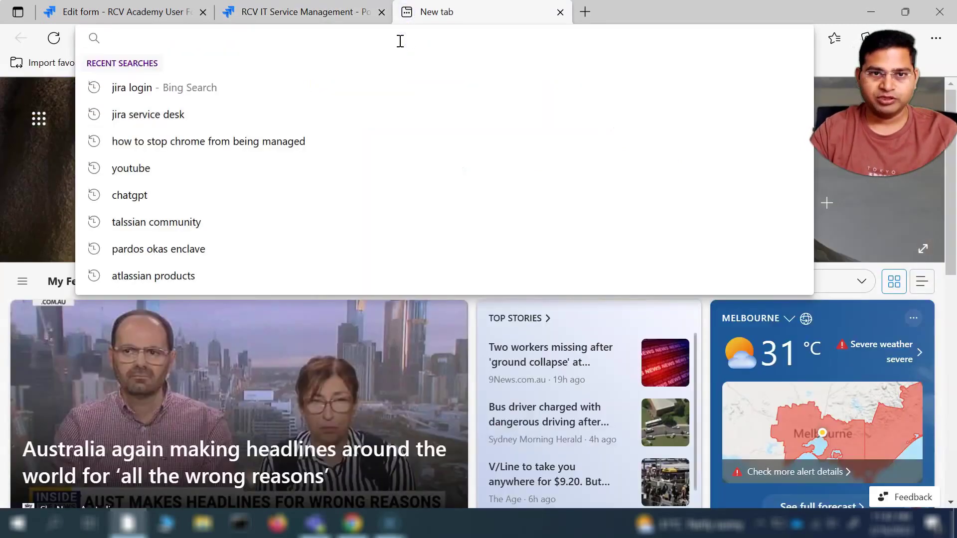
key(ctrl+v)
key(Return)
scroll(213, 371, down, 5)
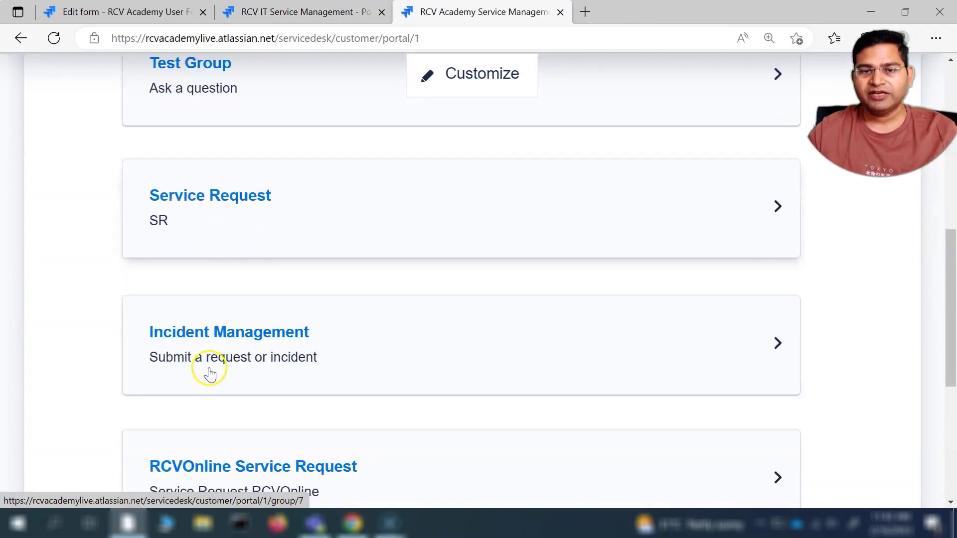
Open the SR request form from the portal's Service Request group
click(262, 200)
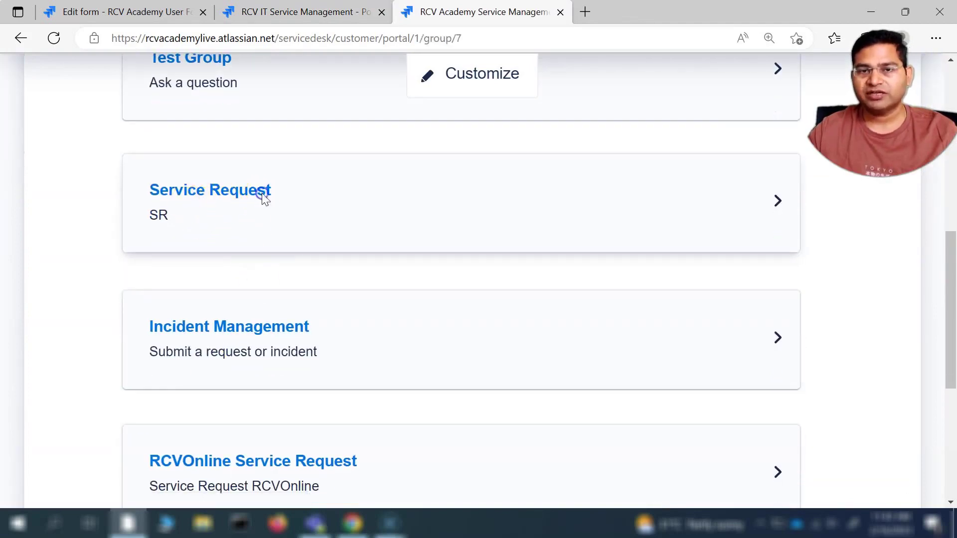
click(199, 329)
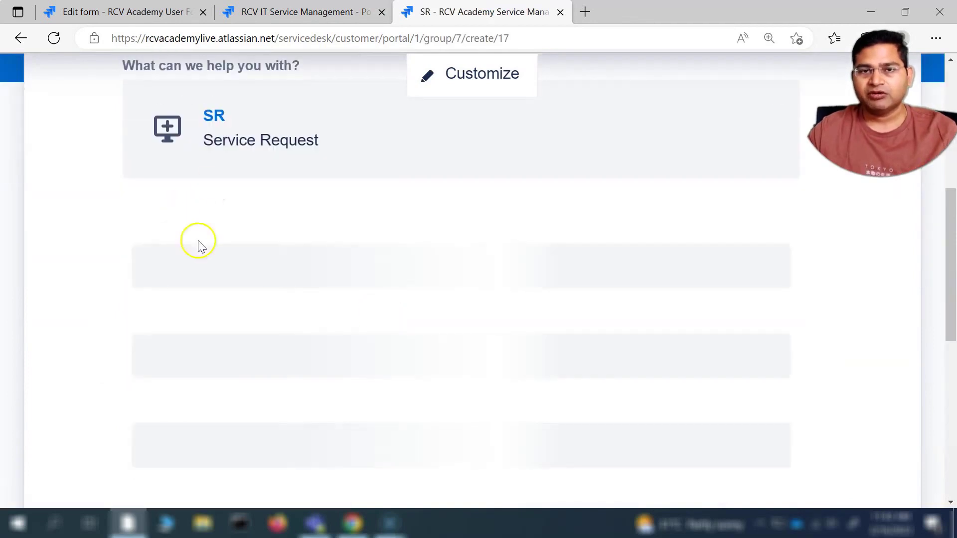
scroll(199, 299, down, 3)
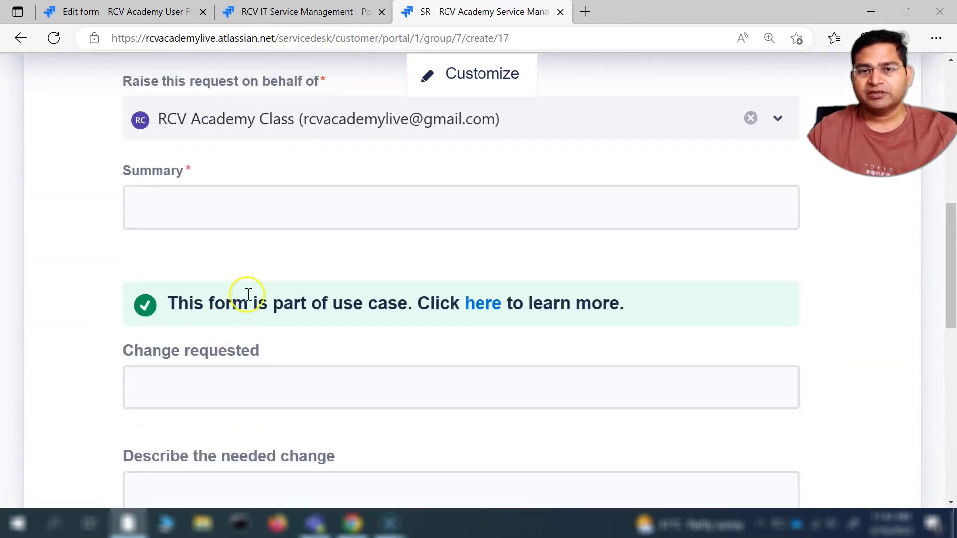
scroll(248, 294, up, 1)
scroll(252, 250, up, 3)
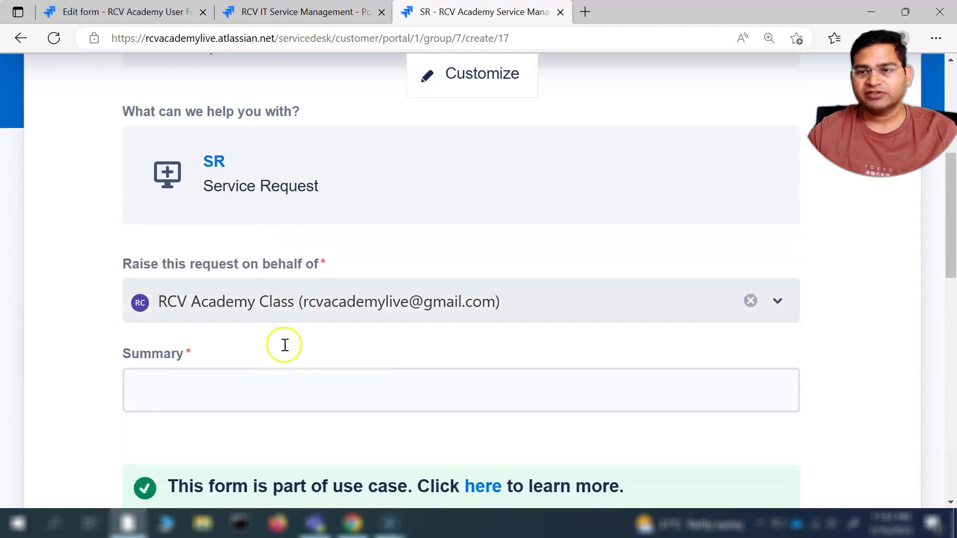
Examine the form embedded in the SR request, from its use case banner through the change fields to the reason for change
scroll(259, 299, down, 5)
drag(169, 235, 415, 239)
click(629, 241)
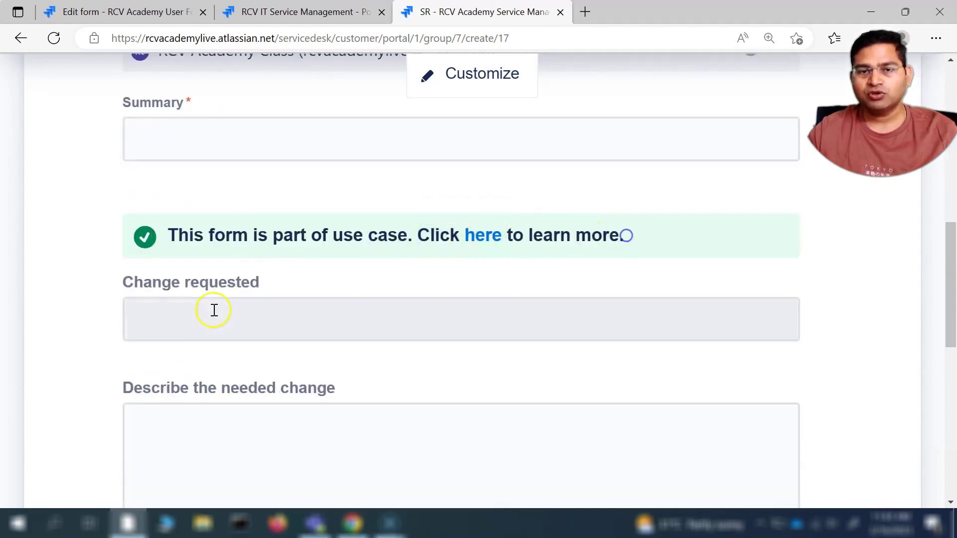
scroll(160, 336, down, 3)
click(186, 173)
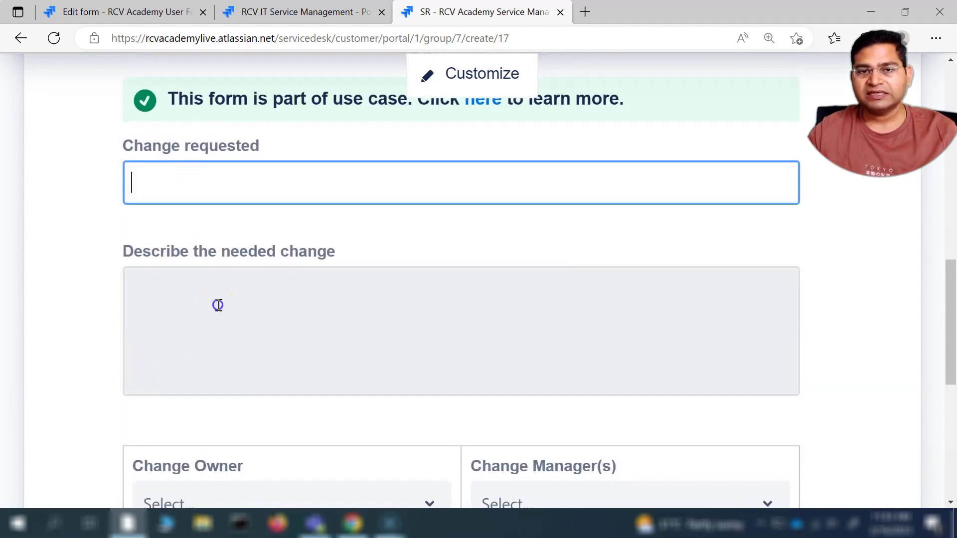
scroll(216, 306, down, 5)
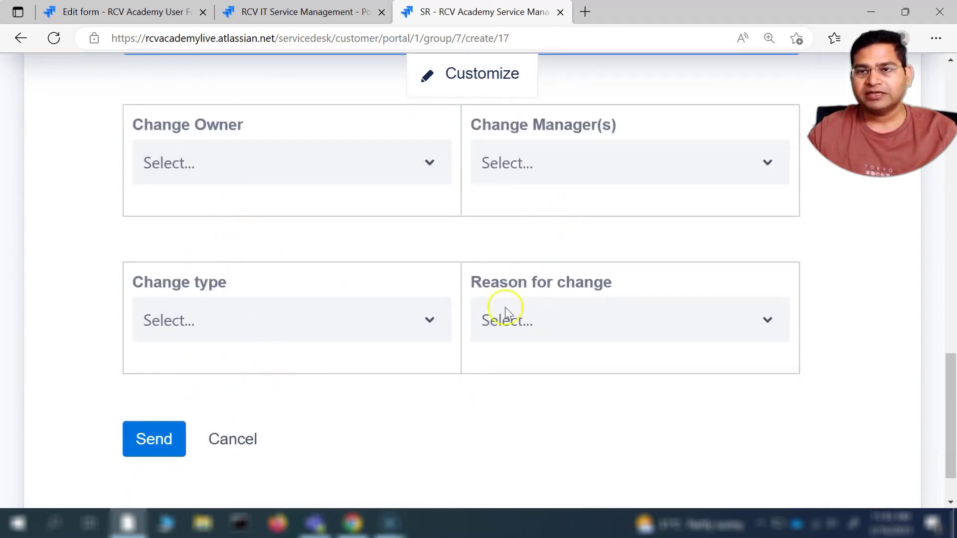
scroll(504, 307, up, 12)
scroll(385, 405, down, 3)
scroll(225, 250, up, 3)
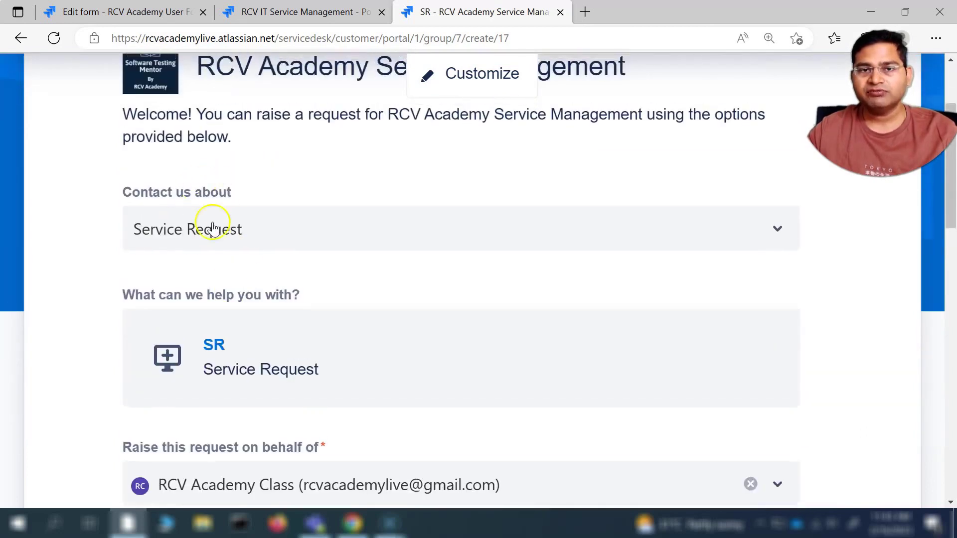
Review the Request form option in the user form's settings and compare it with the SR request fields in the portal
click(144, 11)
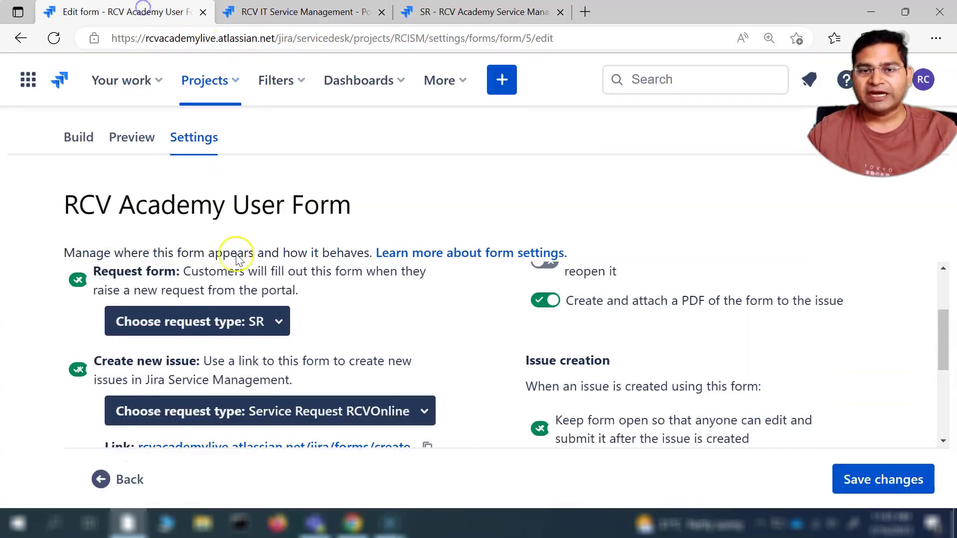
key(ctrl+plus)
scroll(203, 327, down, 1)
scroll(236, 338, up, 1)
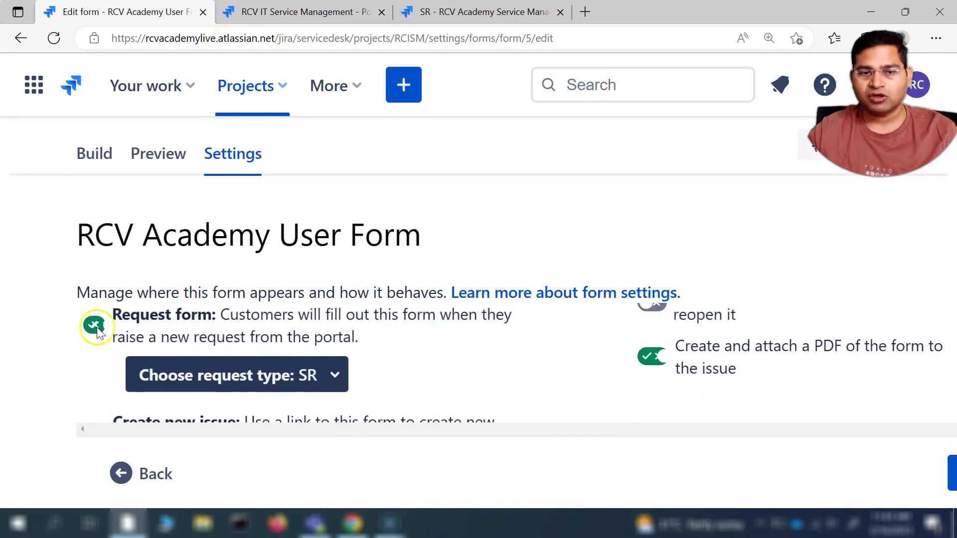
click(452, 12)
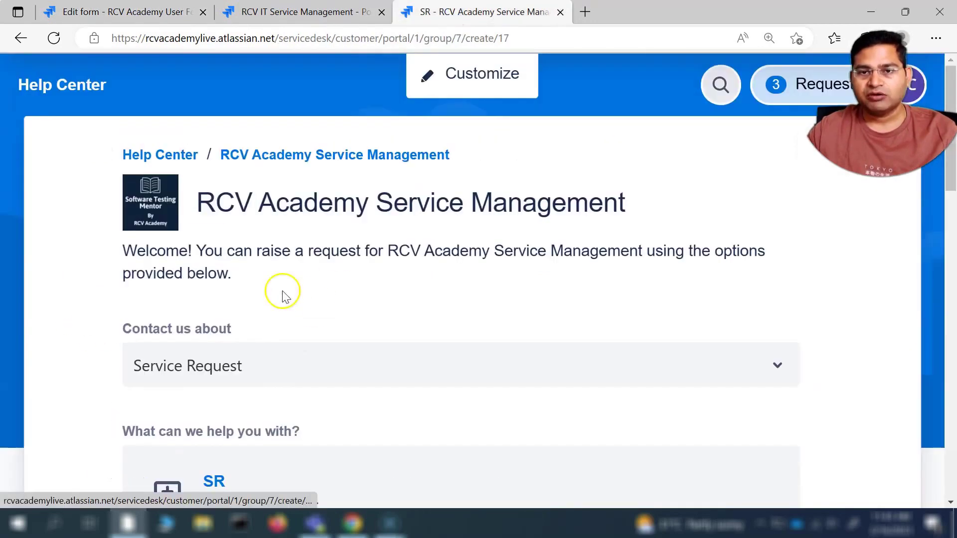
scroll(299, 309, down, 5)
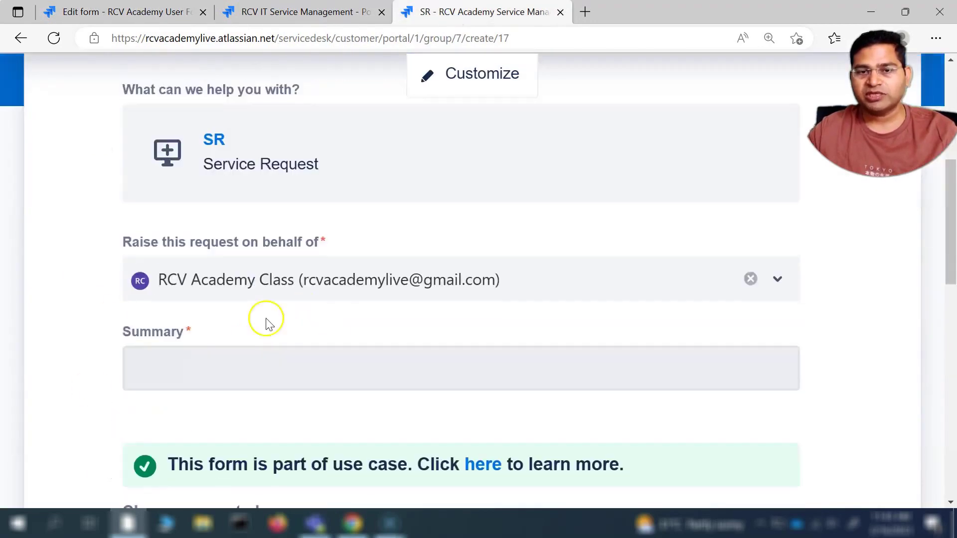
scroll(269, 323, down, 10)
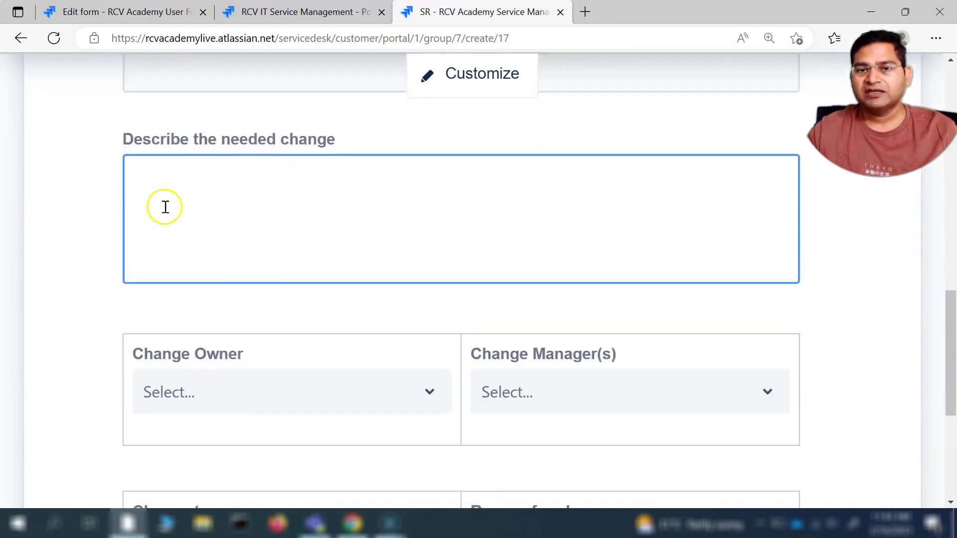
scroll(249, 418, down, 4)
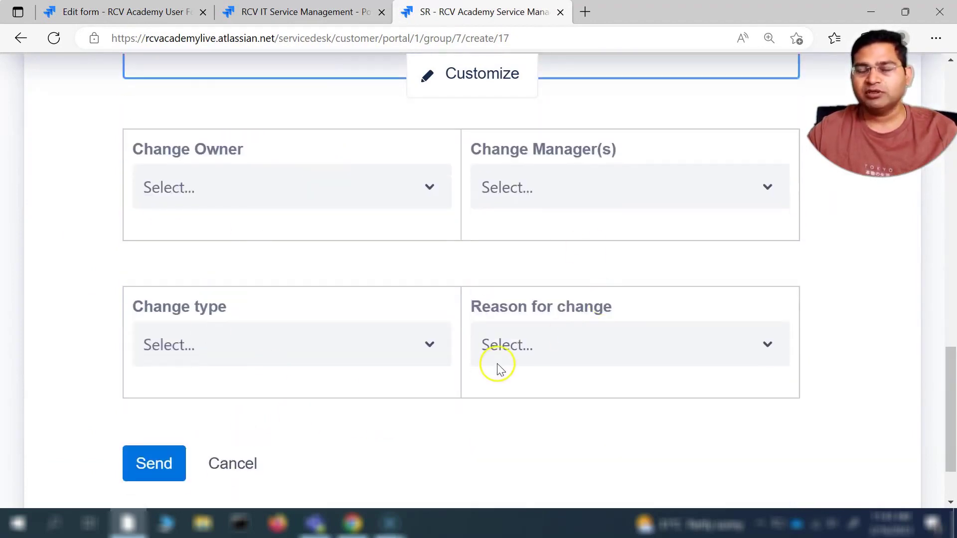
Recheck the form's location settings, and examine the SR request's own Summary field and the embedded form below it
click(125, 11)
scroll(374, 334, down, 2)
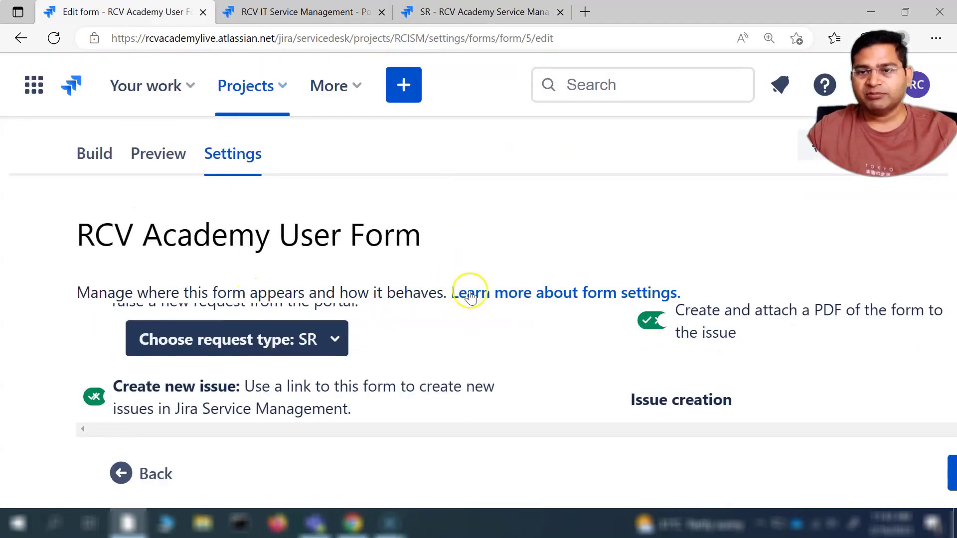
click(466, 11)
scroll(404, 219, up, 10)
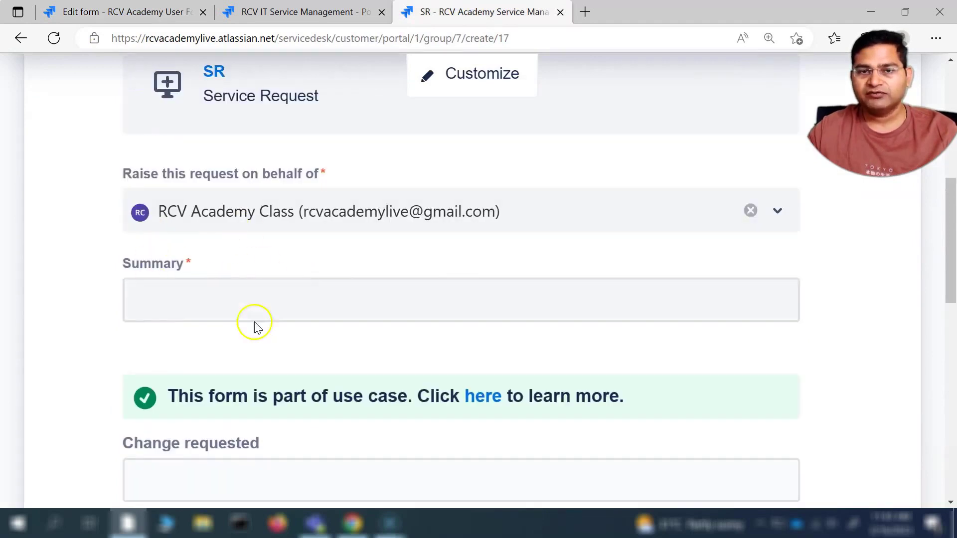
scroll(274, 290, down, 1)
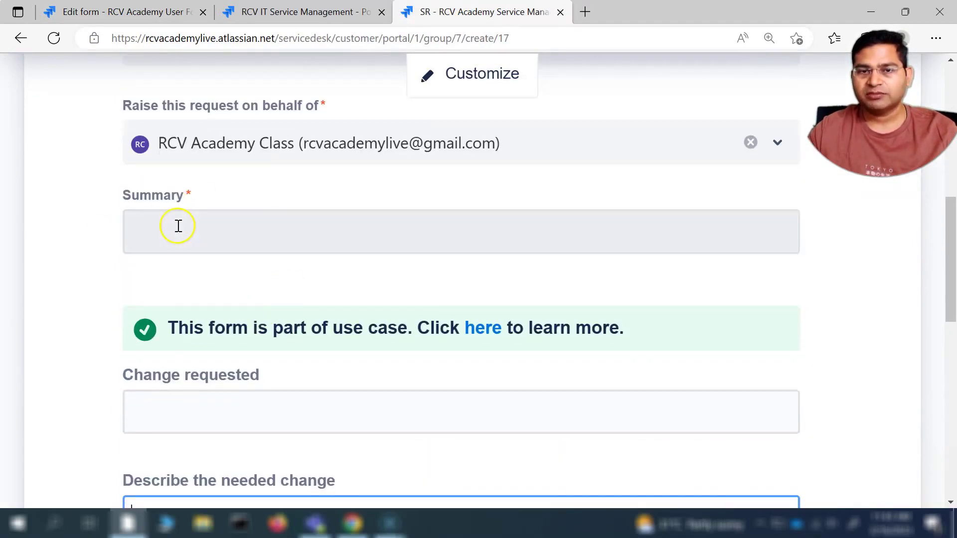
click(178, 225)
click(96, 248)
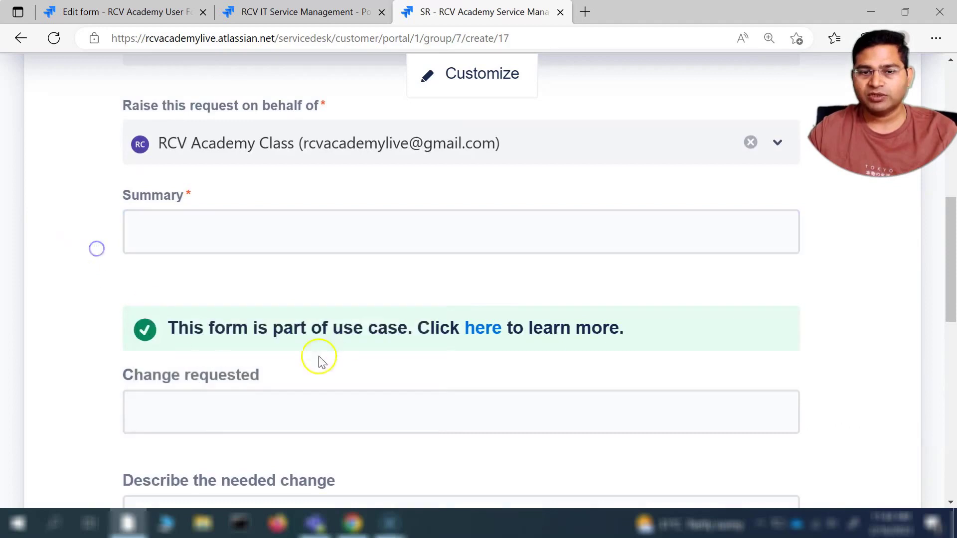
scroll(274, 319, down, 3)
scroll(299, 404, down, 5)
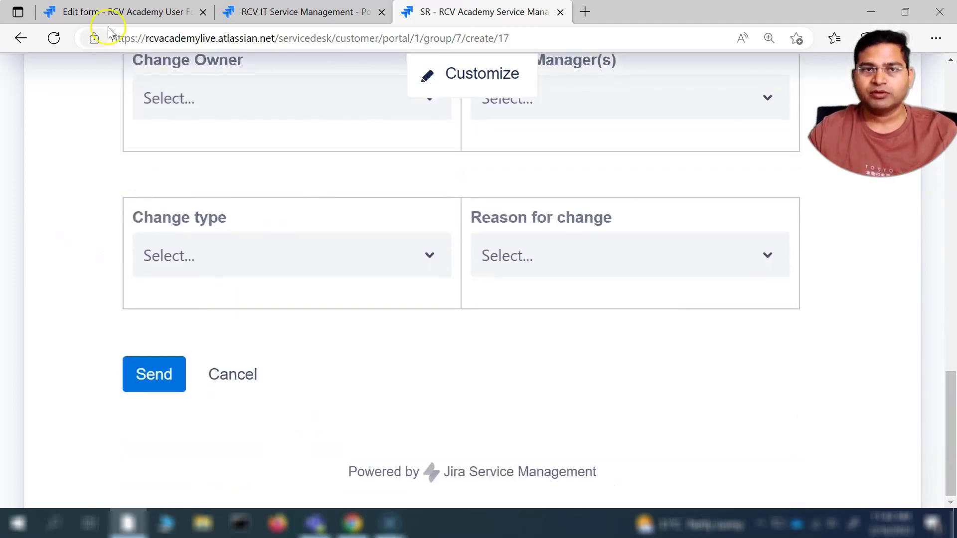
Open the Create new issue link from the user form's settings in a separate browser tab
click(118, 15)
scroll(359, 367, down, 2)
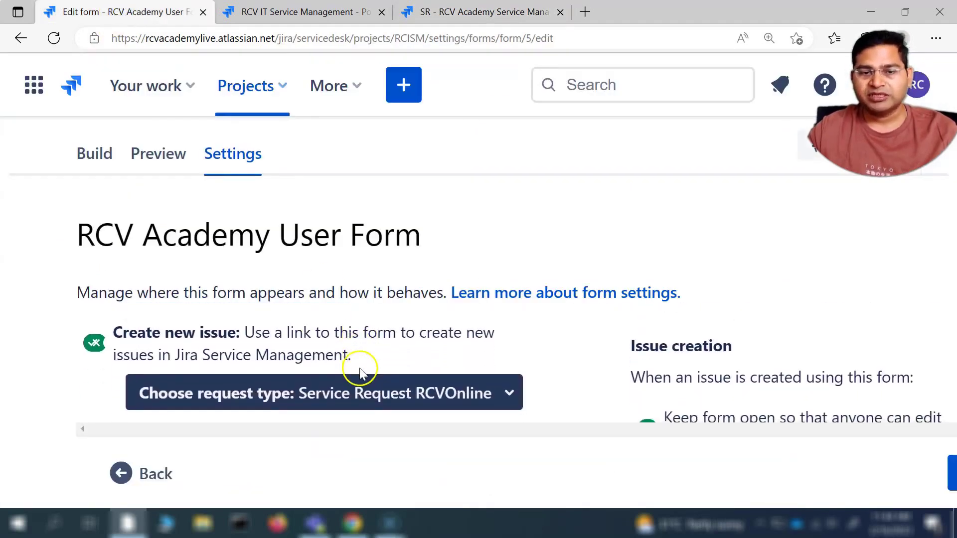
scroll(339, 337, down, 1)
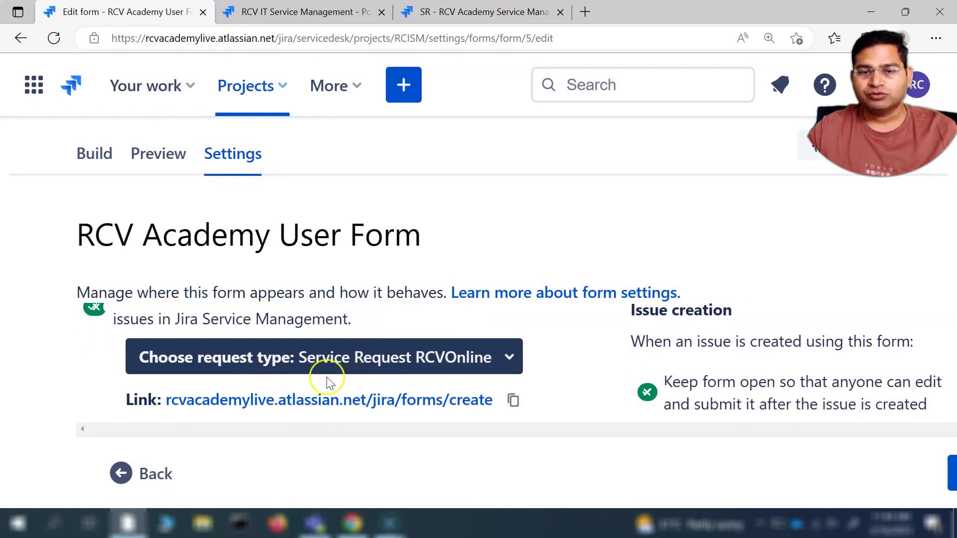
ctrl+click(339, 406)
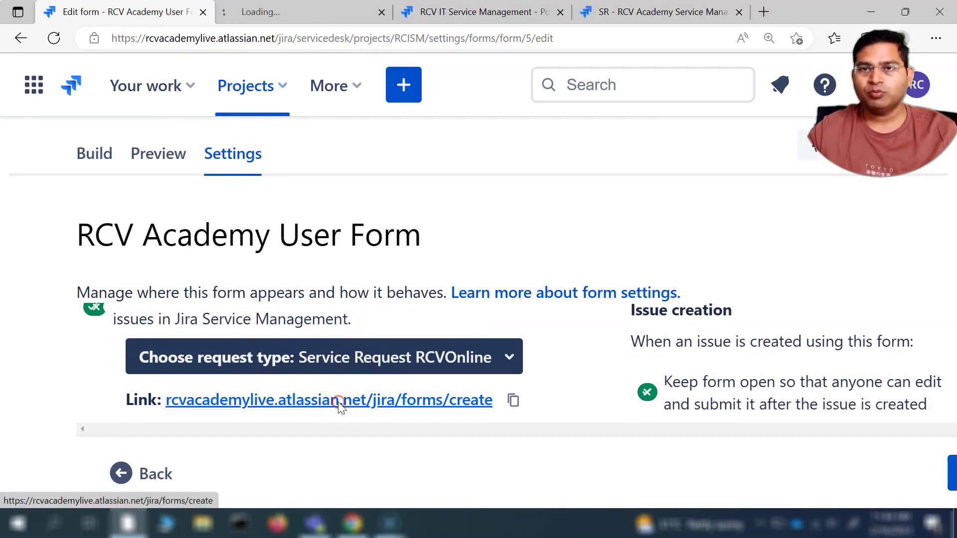
click(320, 15)
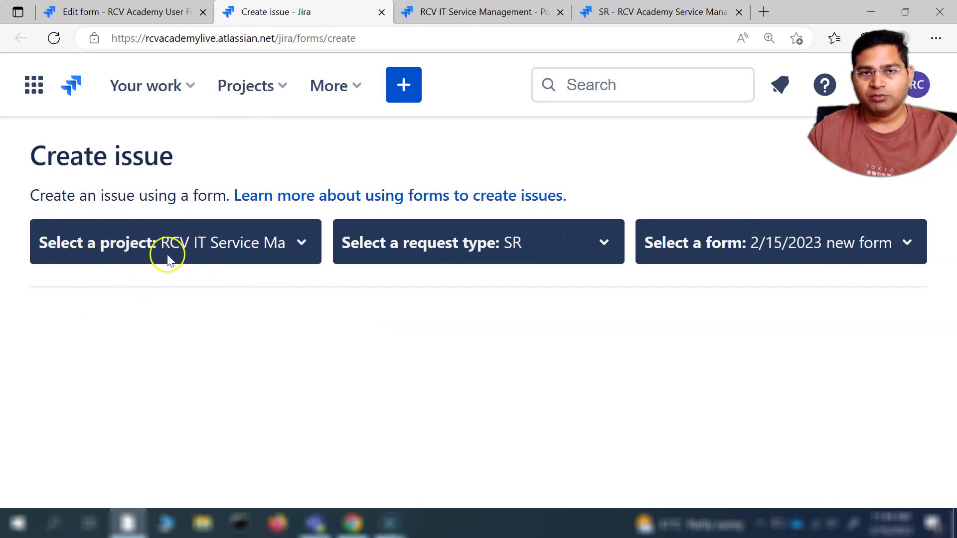
Set up the new issue with project RCV IT Service Management, request type Service Request RCVOnline and form RCV Academy User Form
click(214, 243)
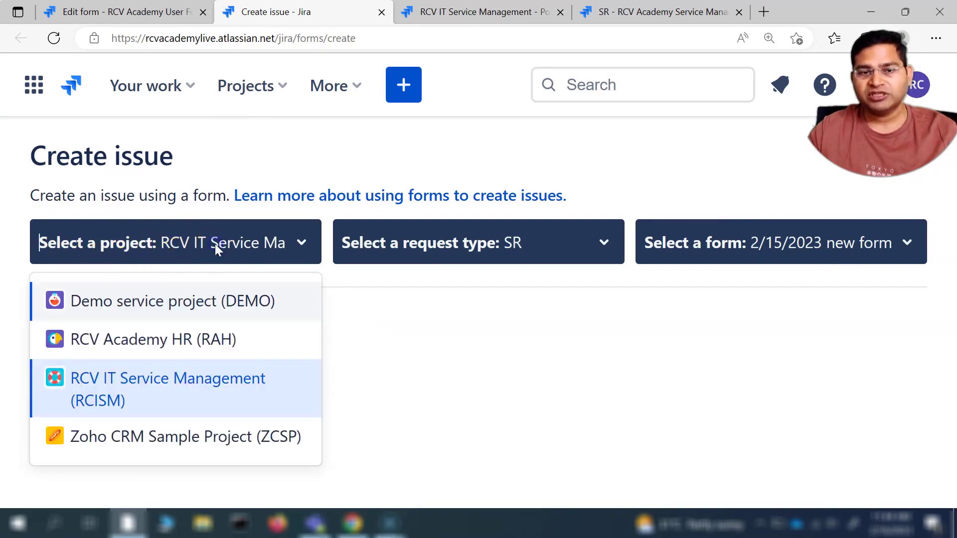
click(215, 379)
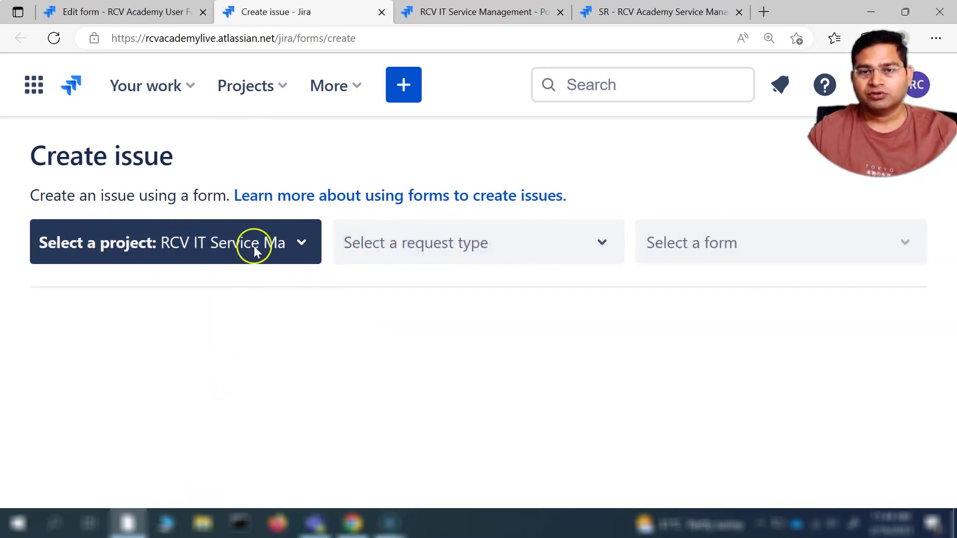
click(438, 244)
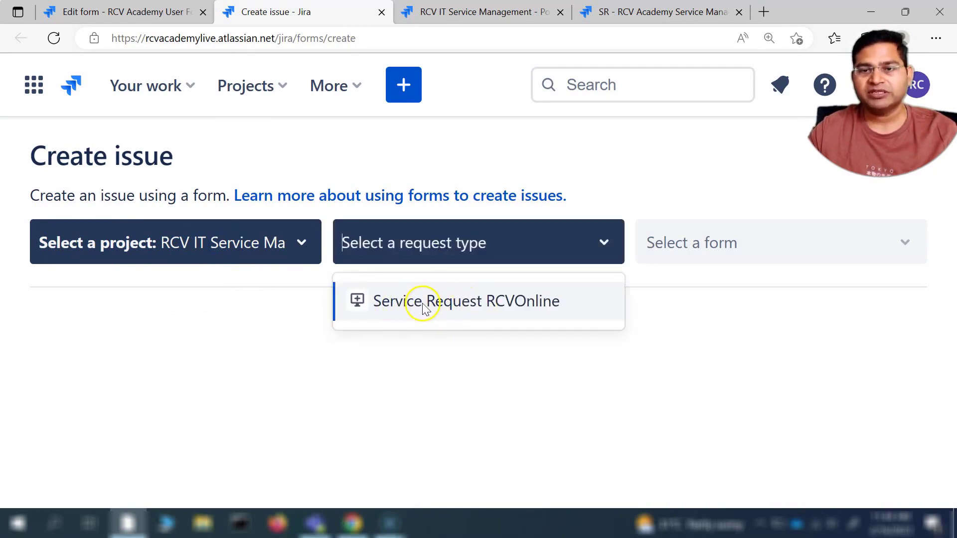
click(469, 302)
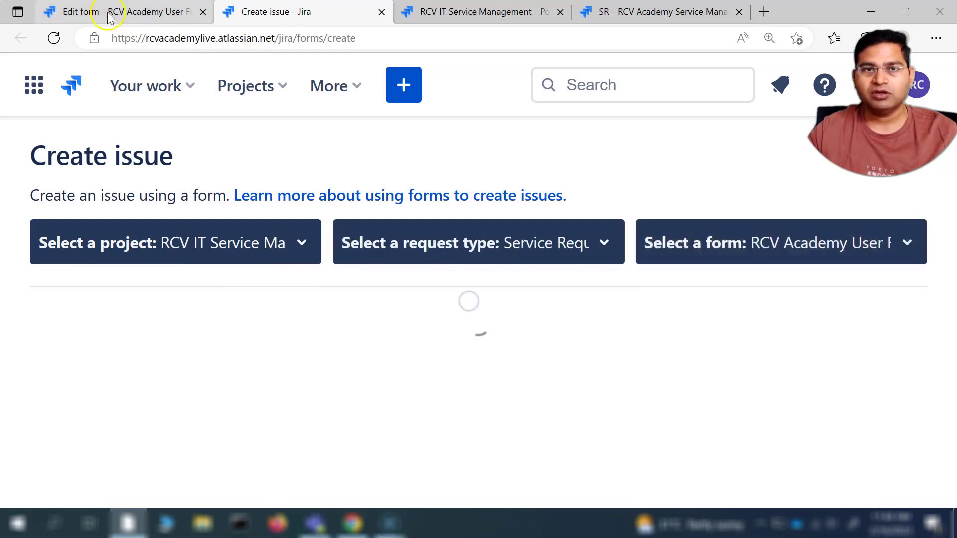
click(109, 13)
click(286, 13)
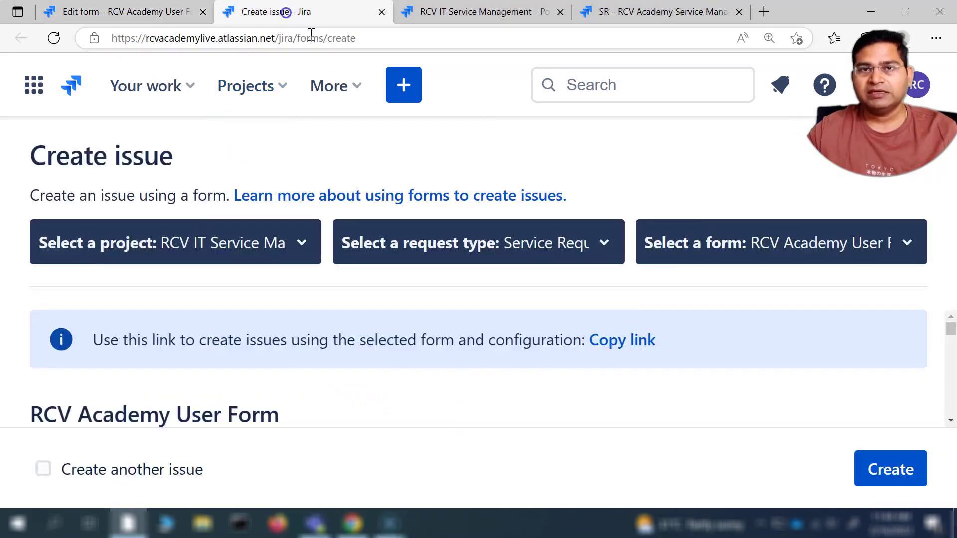
click(698, 244)
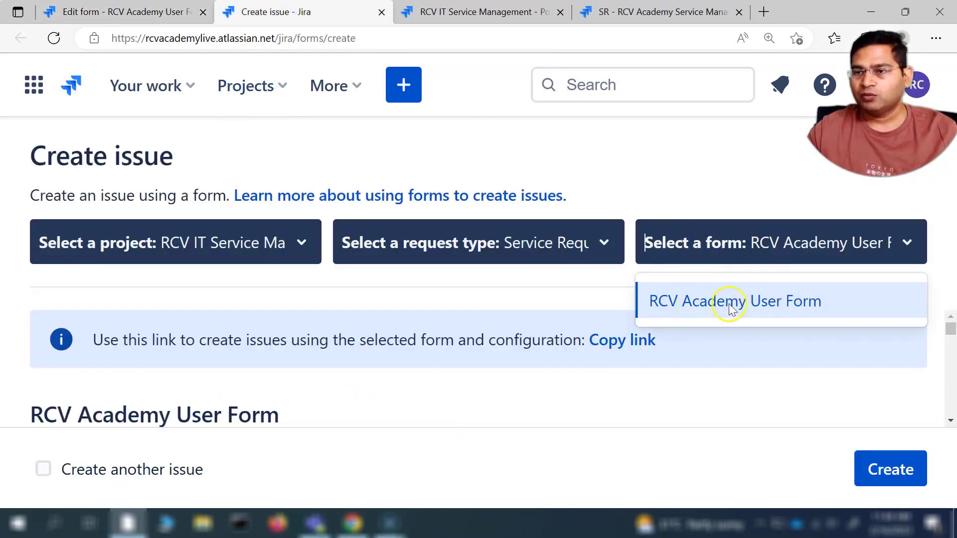
click(736, 305)
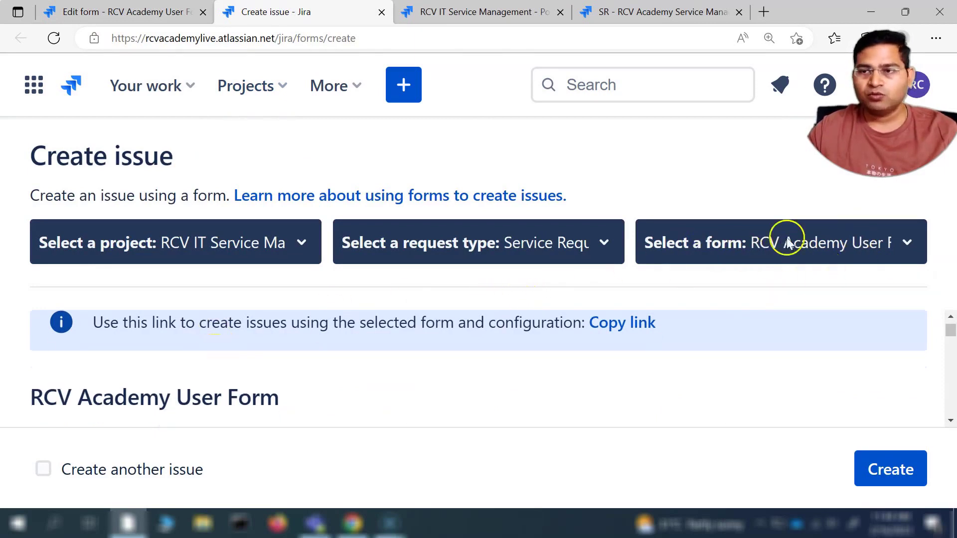
Fill in the Change requested field of the new issue's form with a short test entry
scroll(347, 398, down, 5)
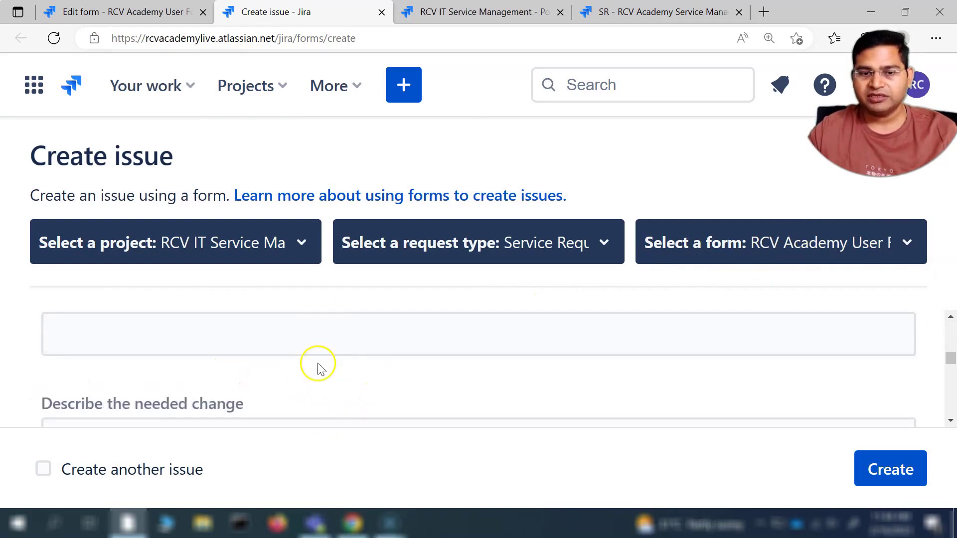
key(ctrl+minus)
key(ctrl+minus)
click(253, 322)
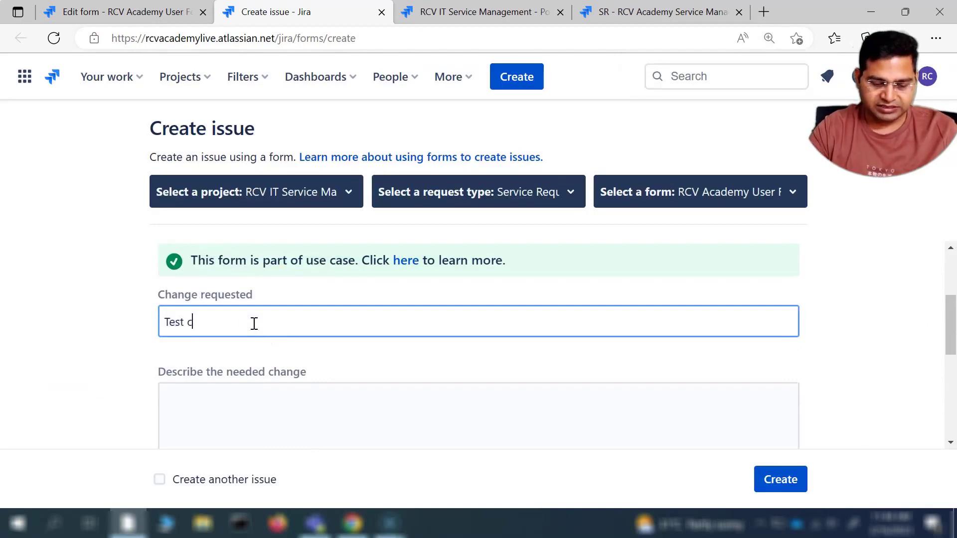
scroll(254, 324, down, 1)
drag(252, 281, 119, 287)
Assign a change owner and choose RCV Academy Class as the change manager
scroll(559, 340, down, 4)
click(559, 341)
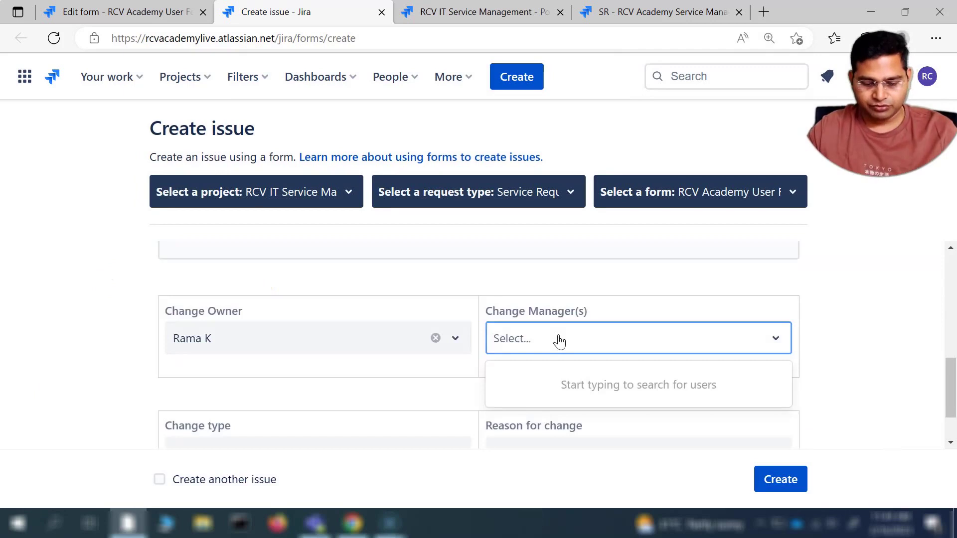
Complete the form with change type Standard, reason Upgrade and the Add/replace a printer SOP, and create the issue
click(262, 390)
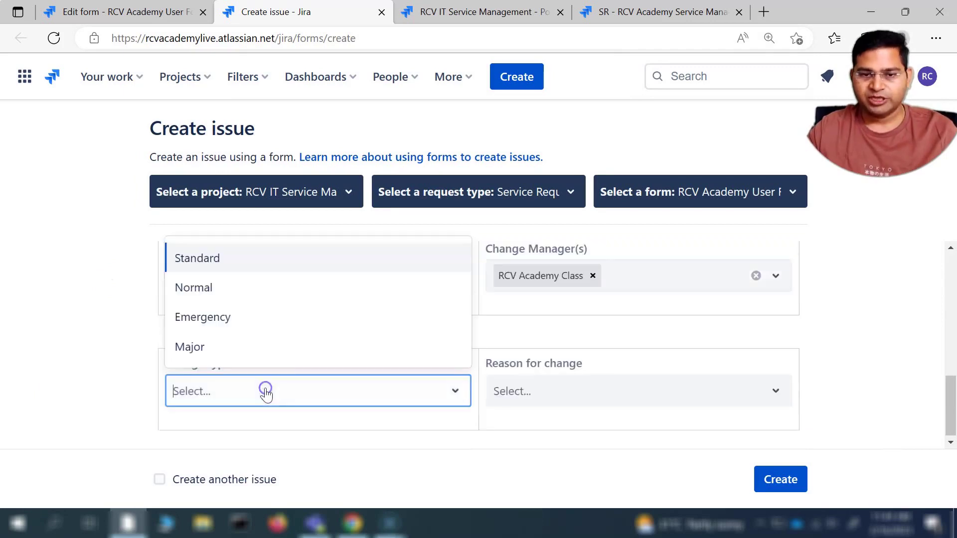
click(228, 267)
click(576, 384)
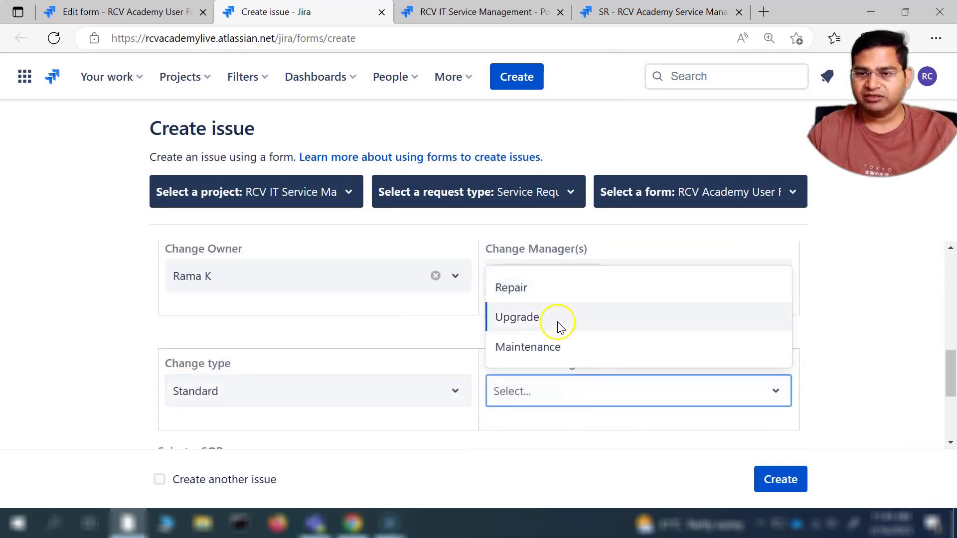
click(558, 320)
scroll(305, 374, down, 3)
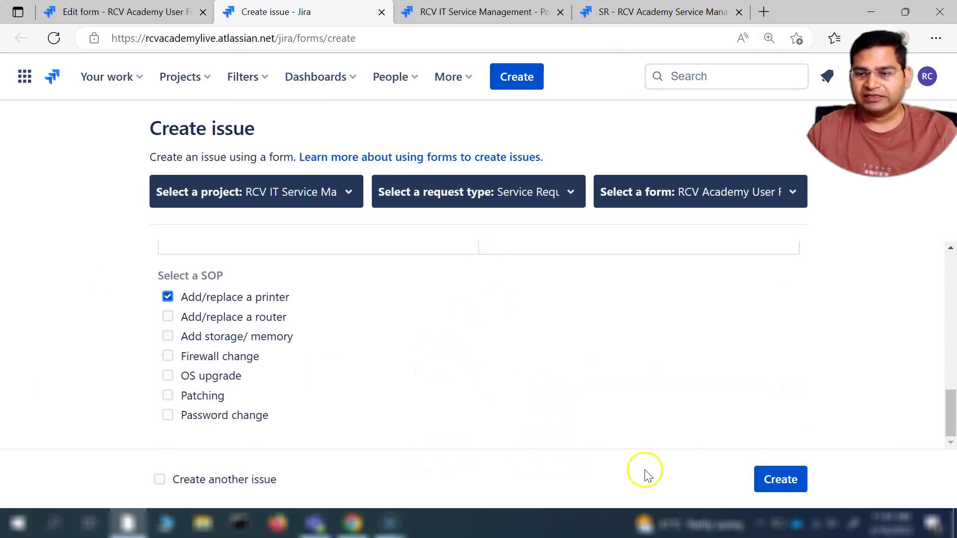
click(770, 481)
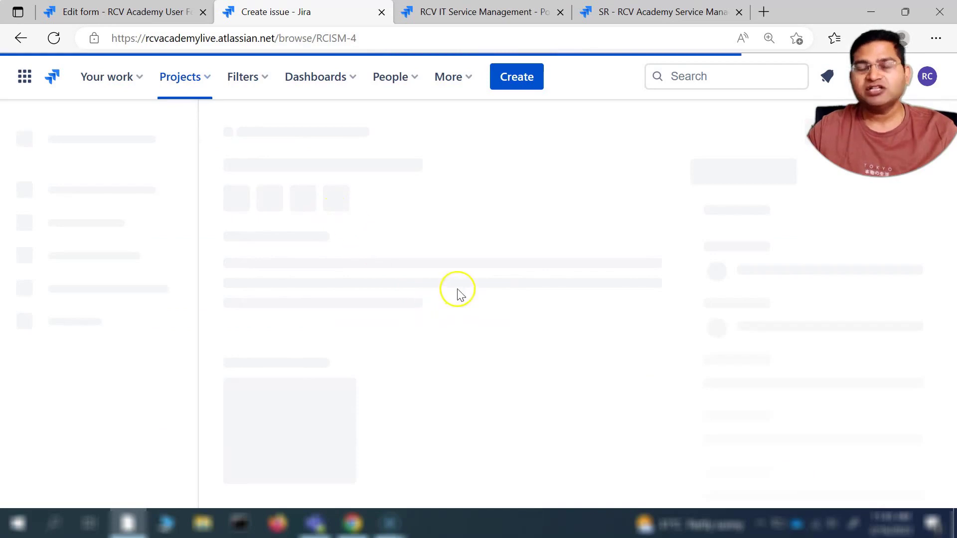
Examine the created issue's description and the answers recorded in its attached RCV Academy User Form
key(ctrl+plus)
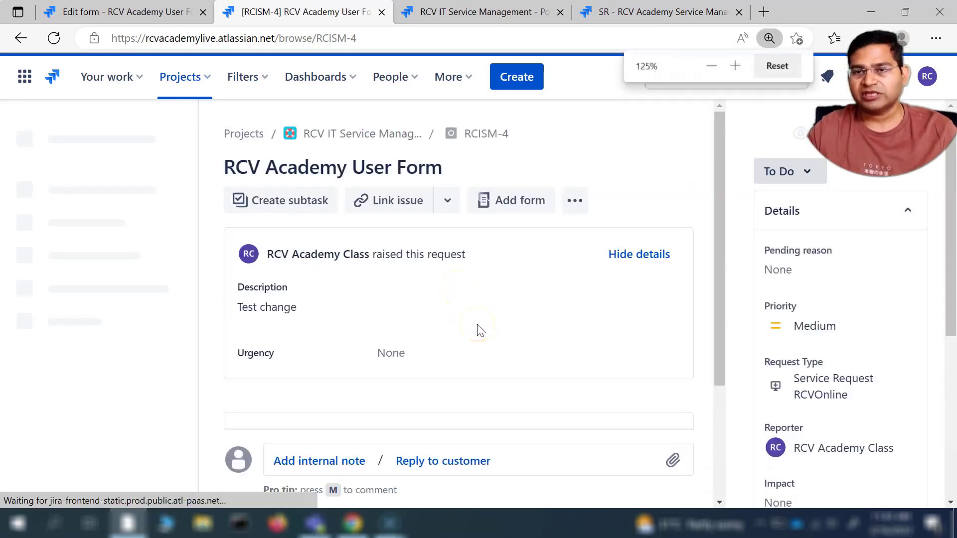
key(ctrl+plus)
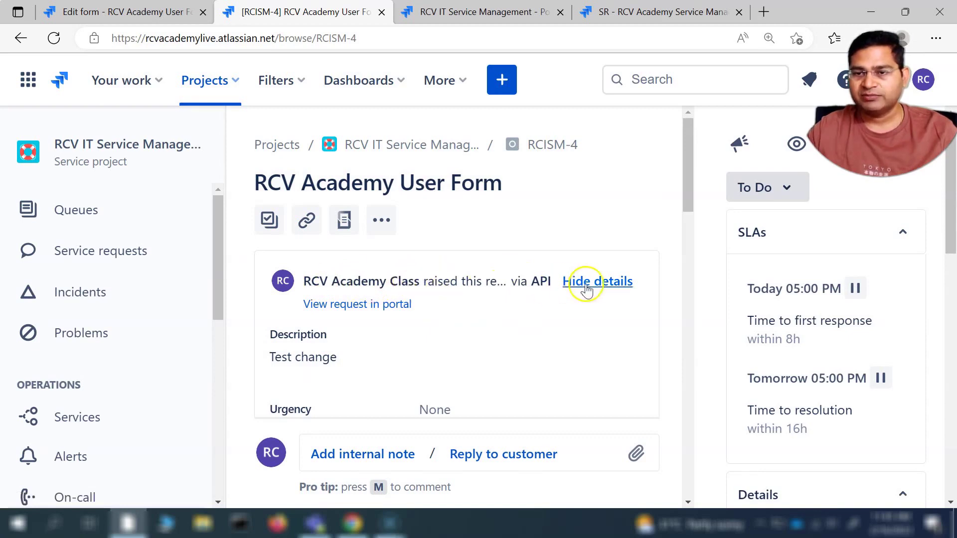
scroll(324, 274, down, 2)
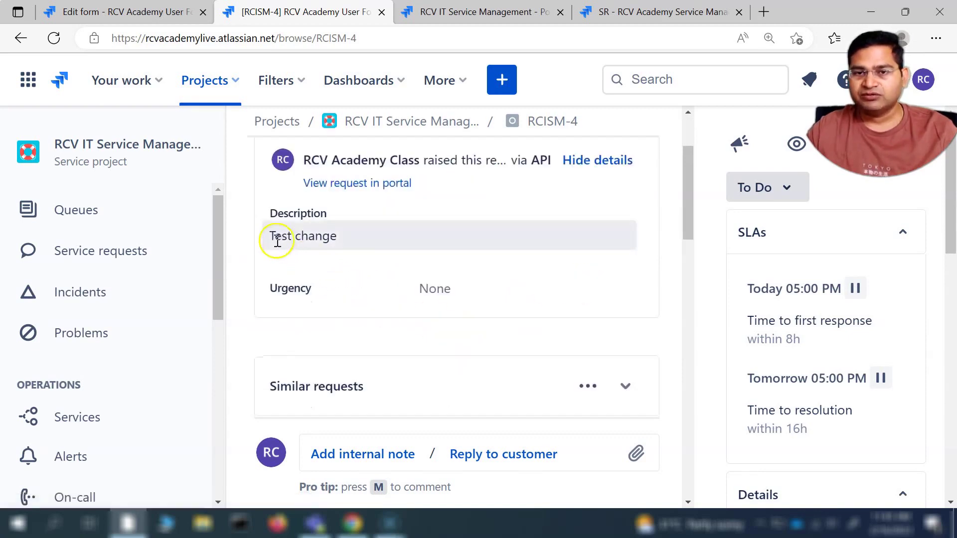
scroll(388, 248, down, 3)
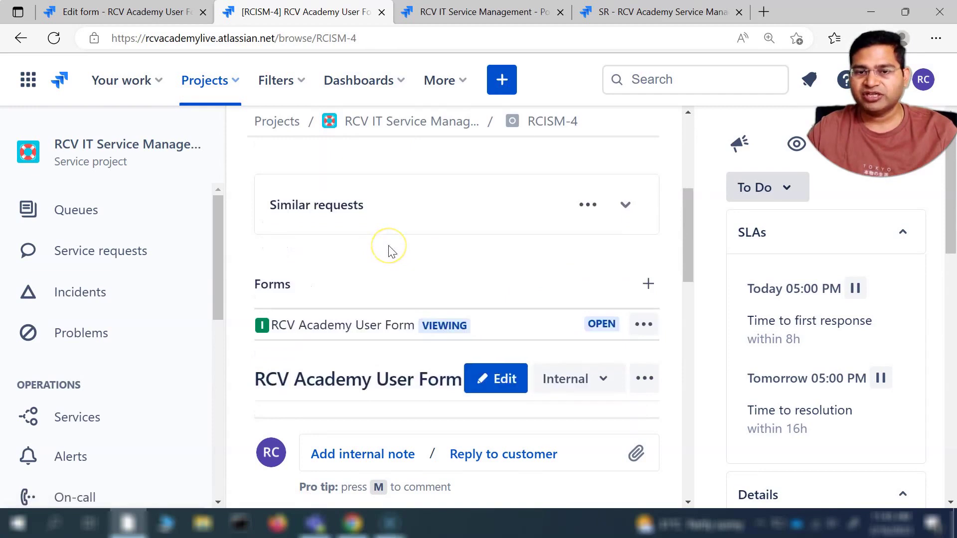
scroll(387, 248, up, 3)
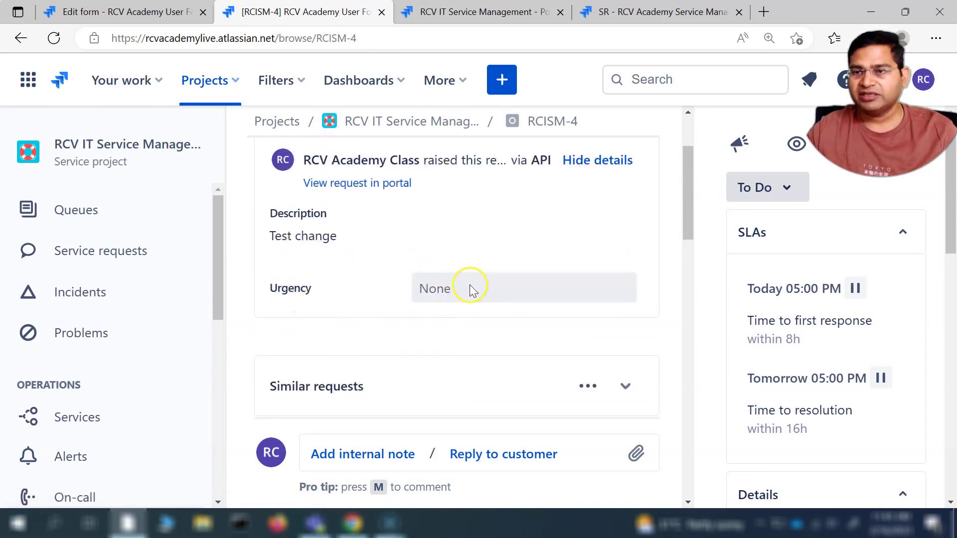
scroll(461, 278, down, 8)
scroll(324, 239, up, 3)
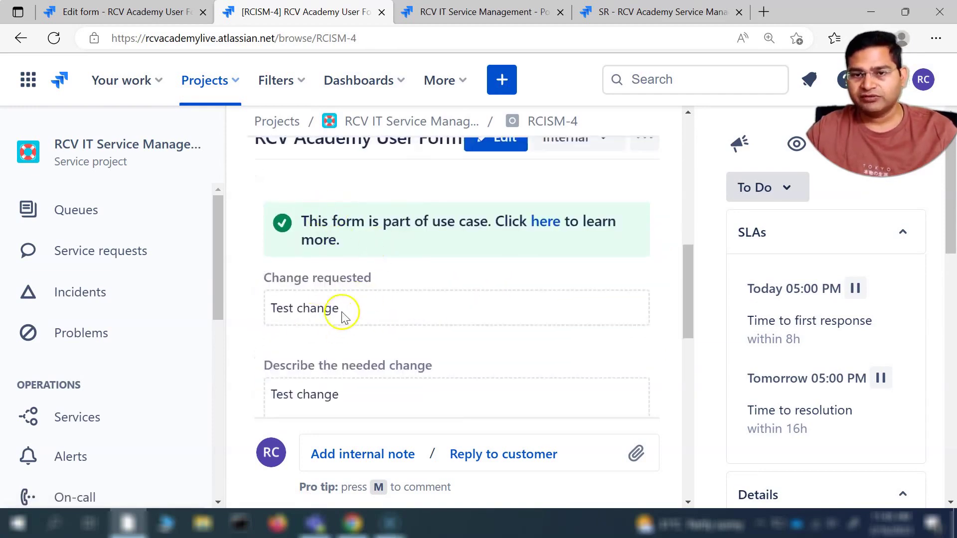
scroll(364, 299, up, 3)
scroll(383, 323, down, 2)
scroll(384, 368, down, 1)
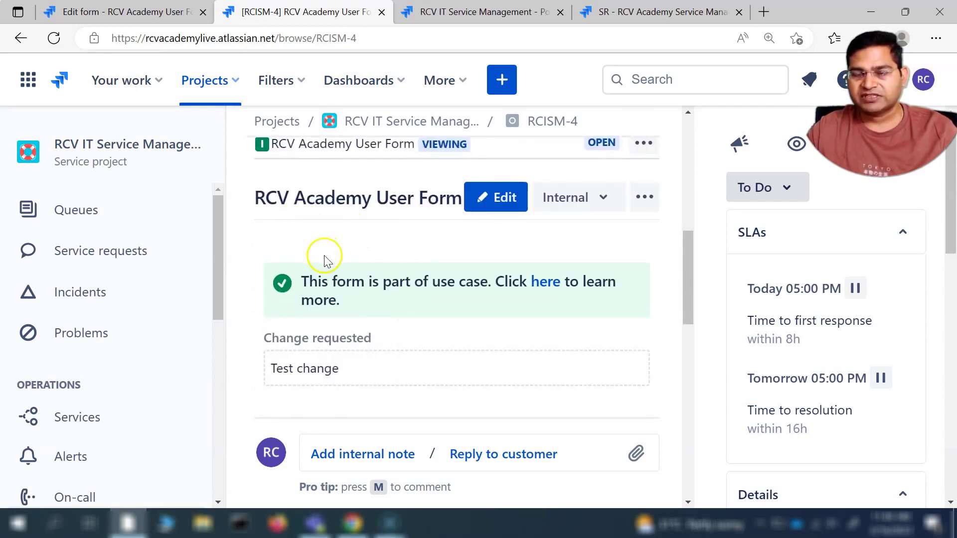
scroll(298, 234, down, 3)
scroll(300, 330, down, 5)
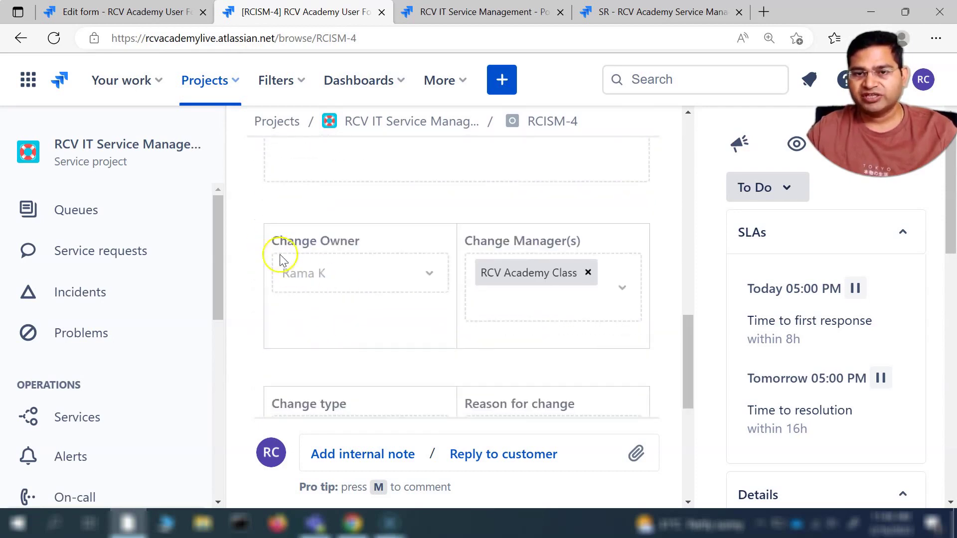
scroll(321, 294, down, 3)
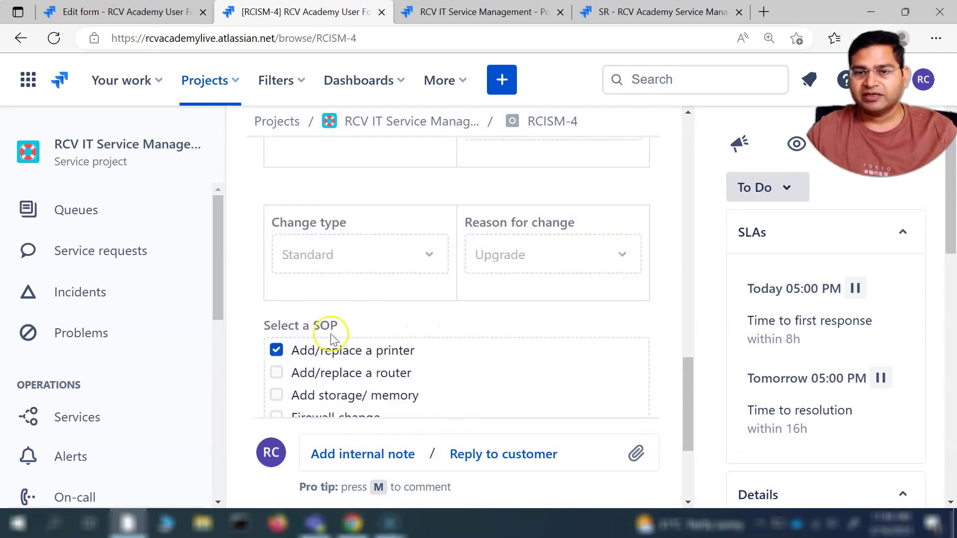
scroll(331, 339, down, 3)
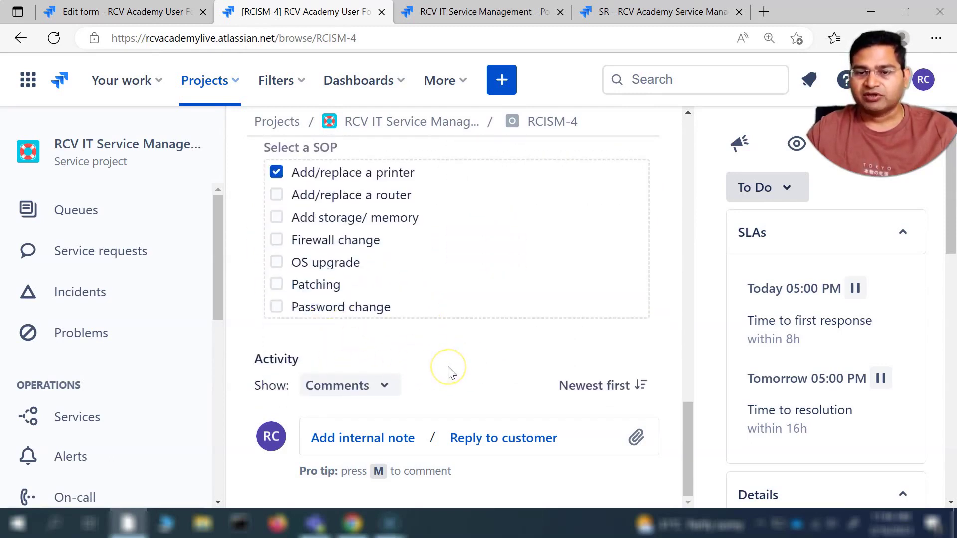
scroll(450, 371, up, 10)
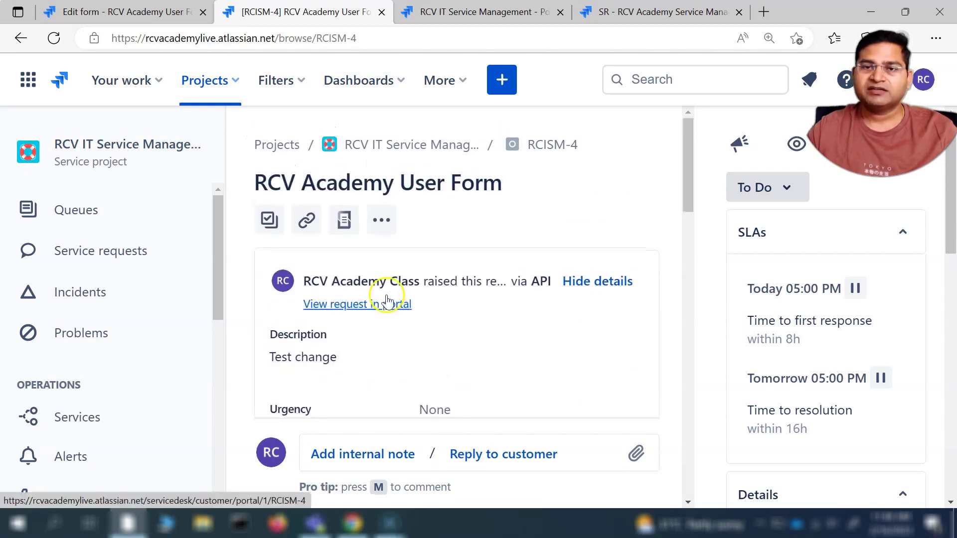
Open issue RCISM-4 in a separate browser tab and review its attached form down to the SOP selection
click(553, 145)
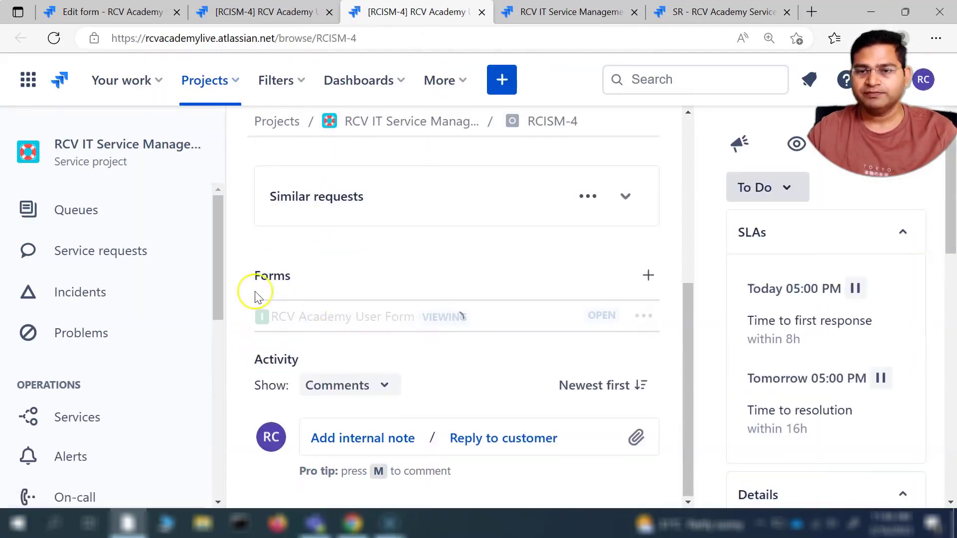
scroll(392, 252, down, 6)
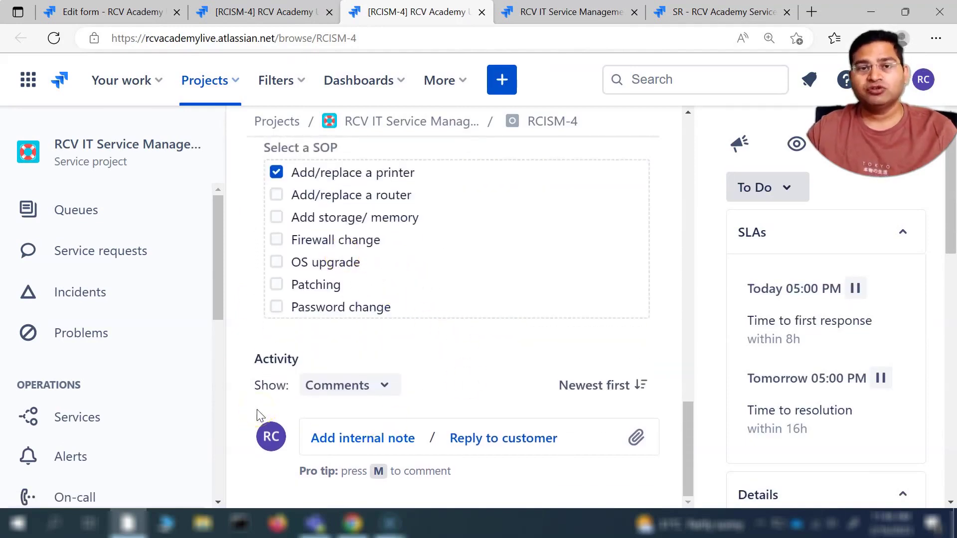
scroll(309, 348, up, 5)
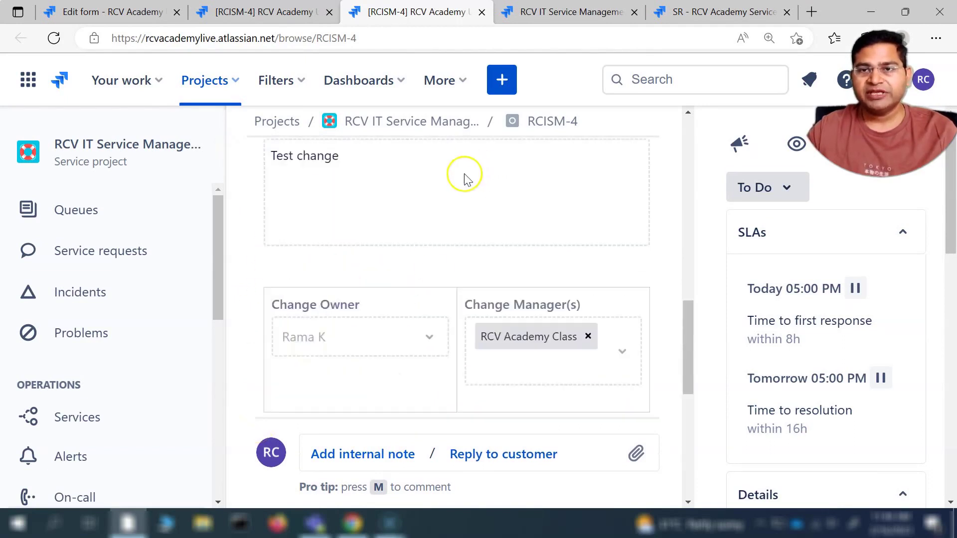
scroll(464, 179, up, 5)
scroll(487, 154, down, 9)
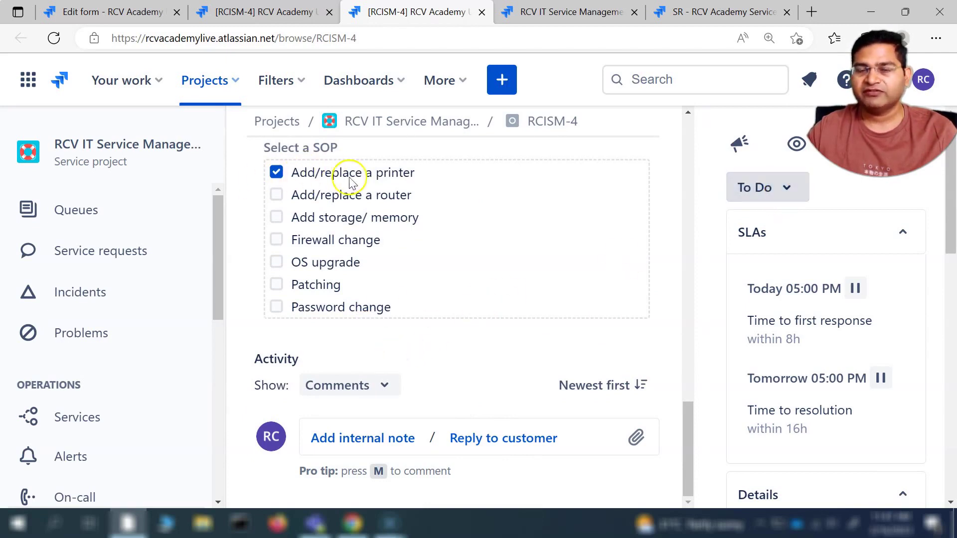
Move the issue to In Progress and reply to the customer with "This is in progress and should be resolved soon."
click(783, 196)
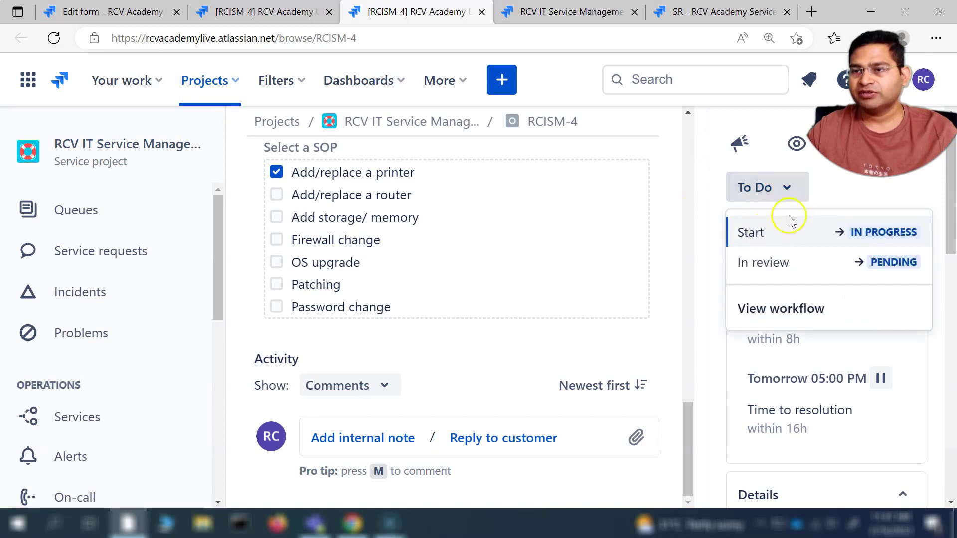
click(767, 234)
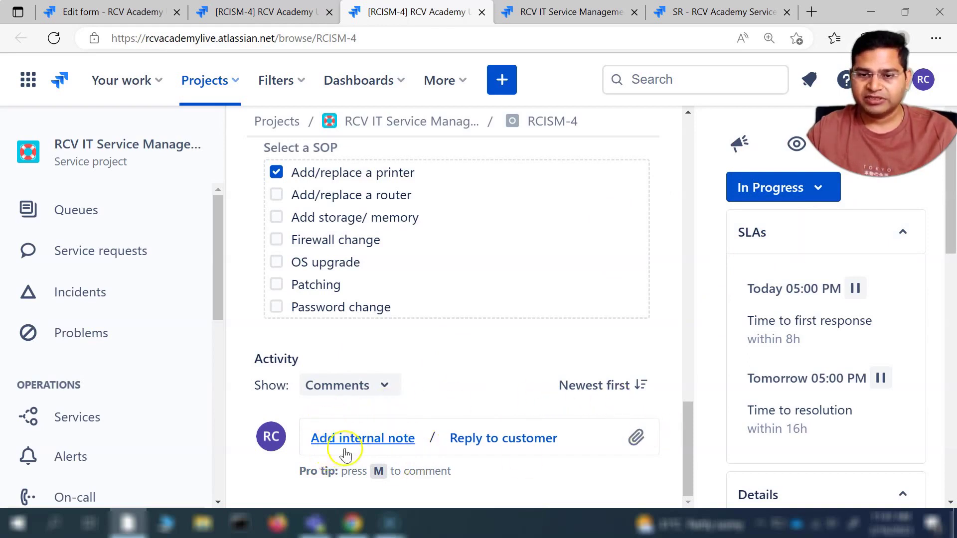
click(486, 439)
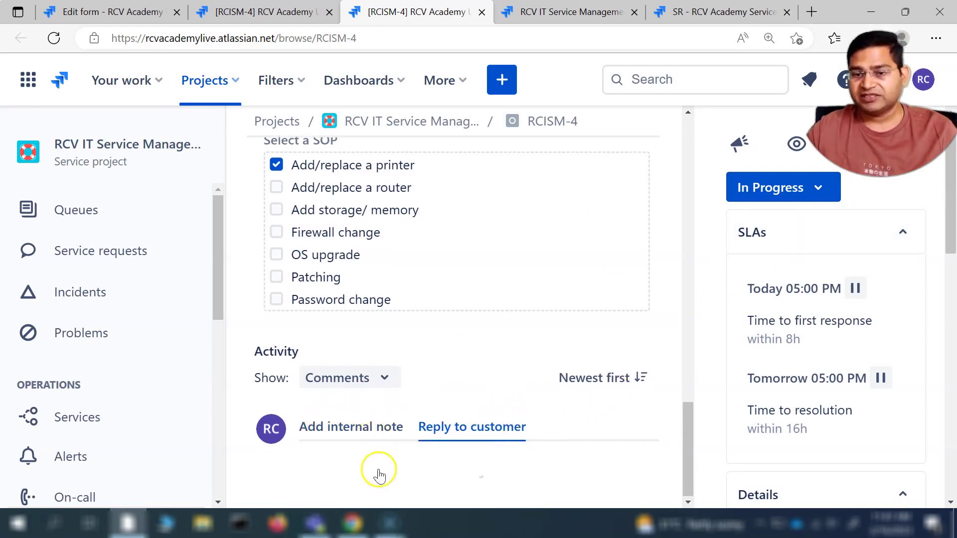
scroll(393, 463, down, 3)
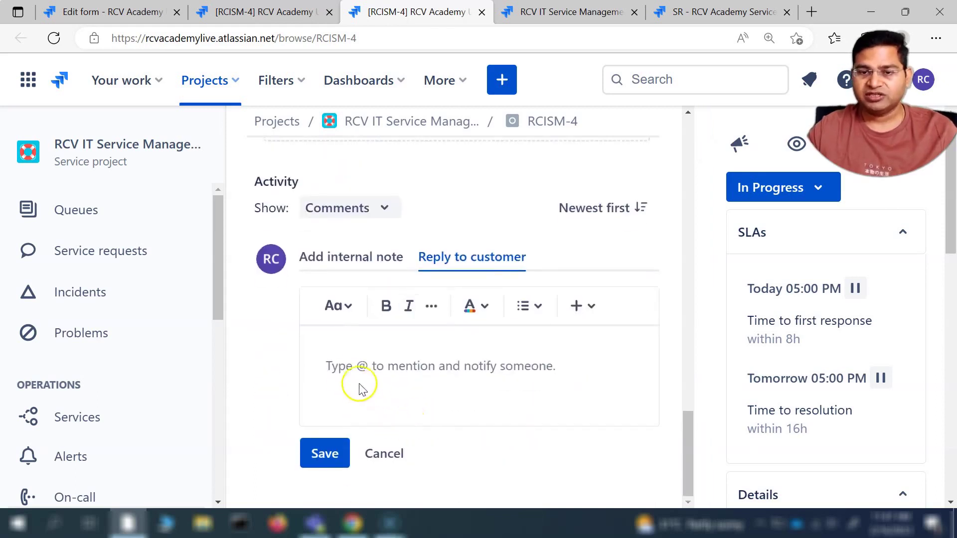
text(Thi)
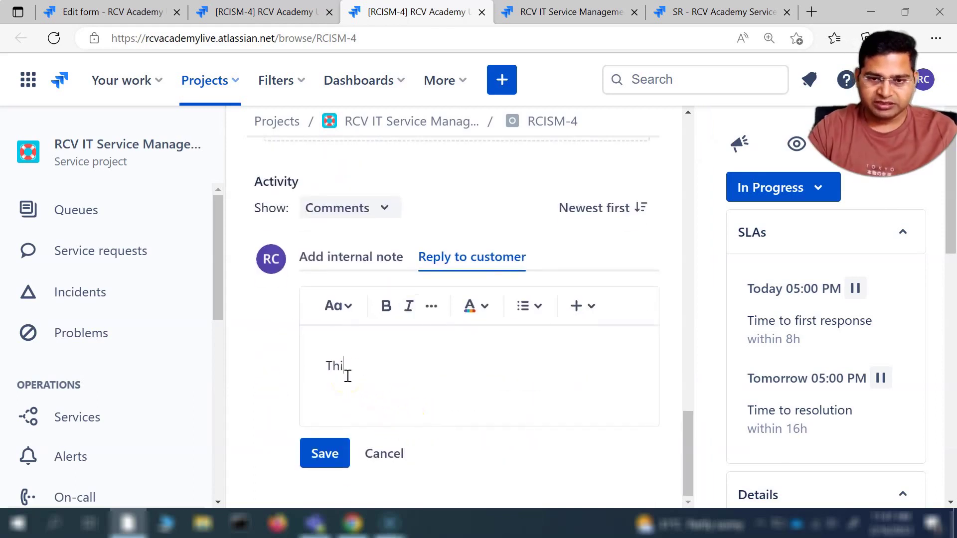
text(s is in proh)
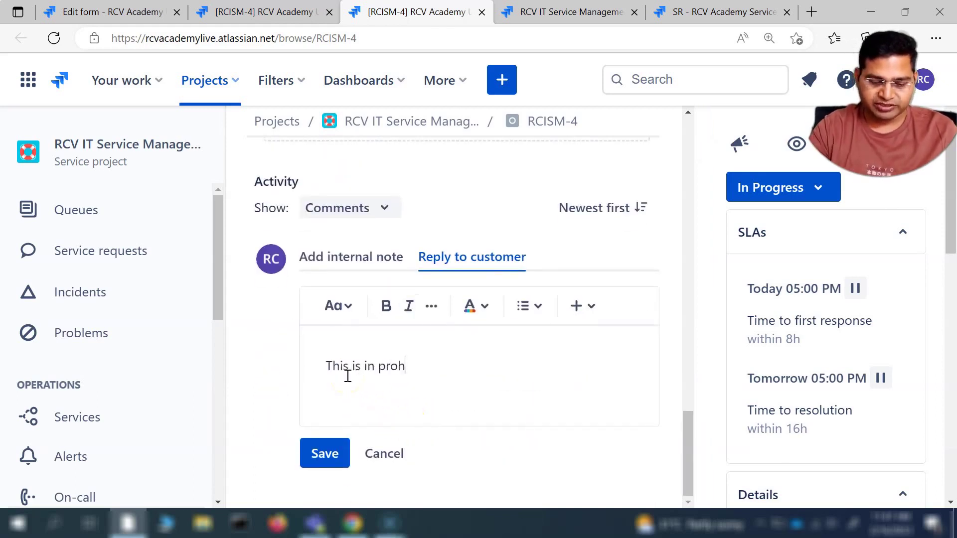
key(BackSpace)
text(gress and should be resolved soon.)
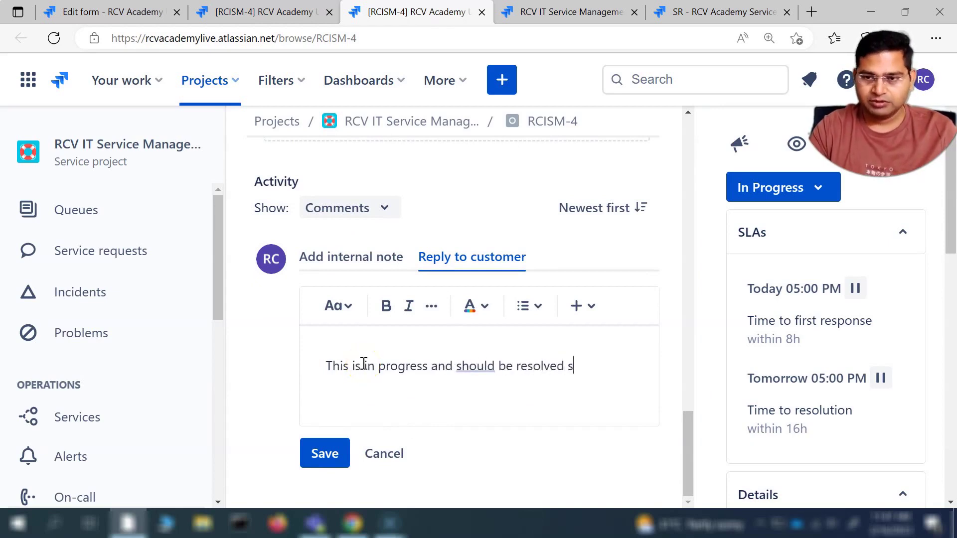
click(327, 454)
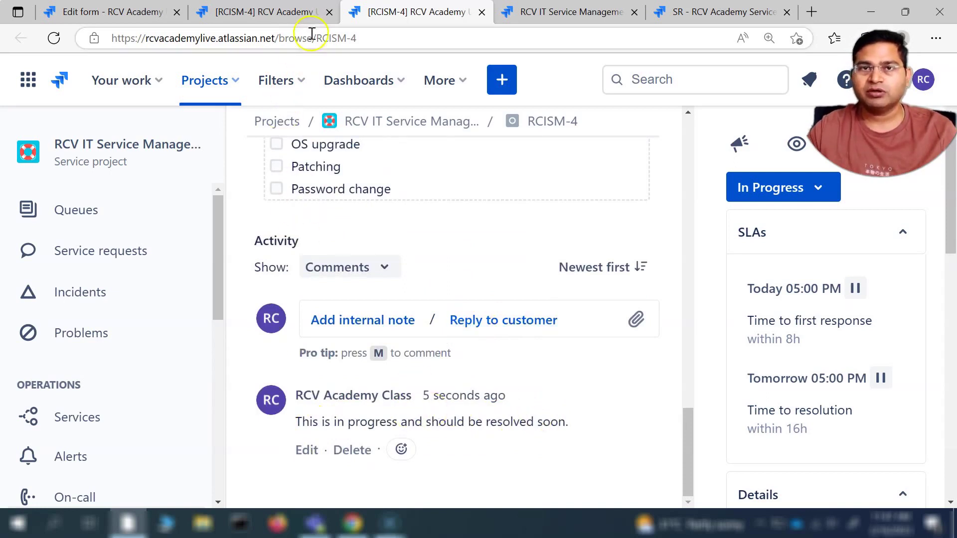
Switch to the customer portal's list of open requests and open the RCISM-4 request
click(314, 12)
click(128, 11)
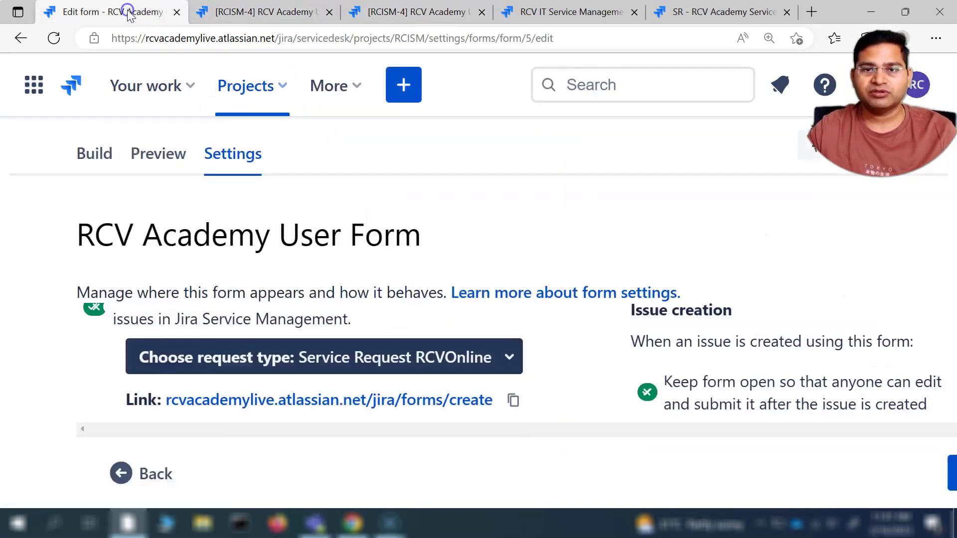
click(576, 15)
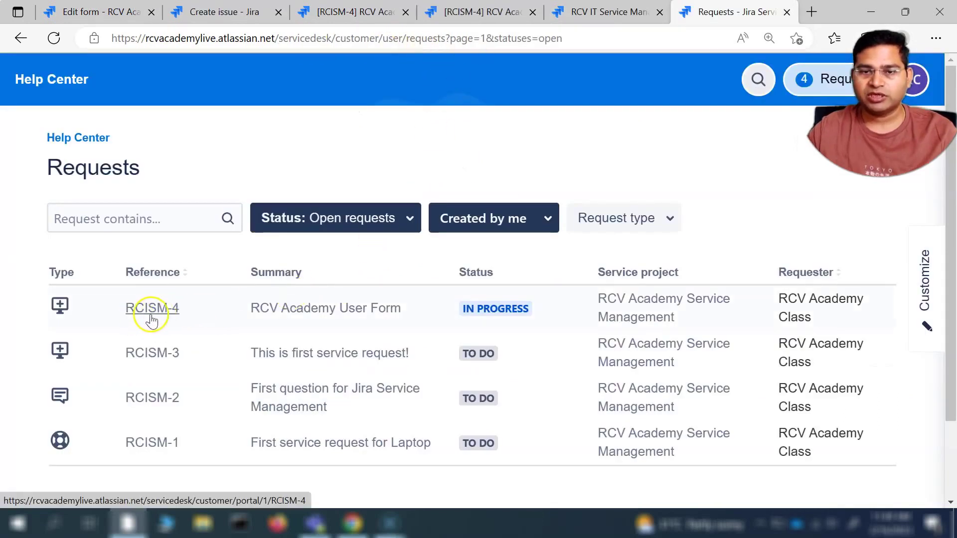
click(288, 311)
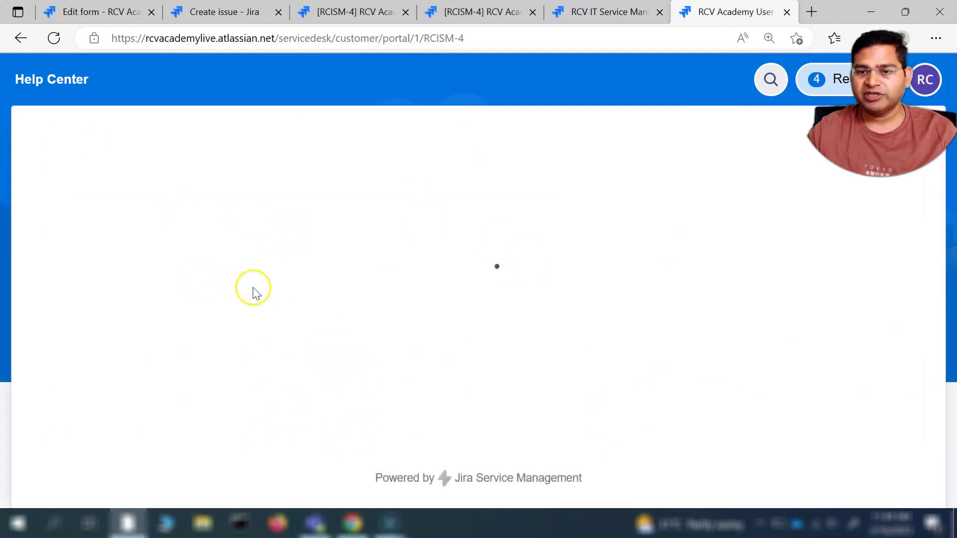
Check the request's activity in the portal for the agent's reply and the automatic status change response
scroll(224, 299, down, 4)
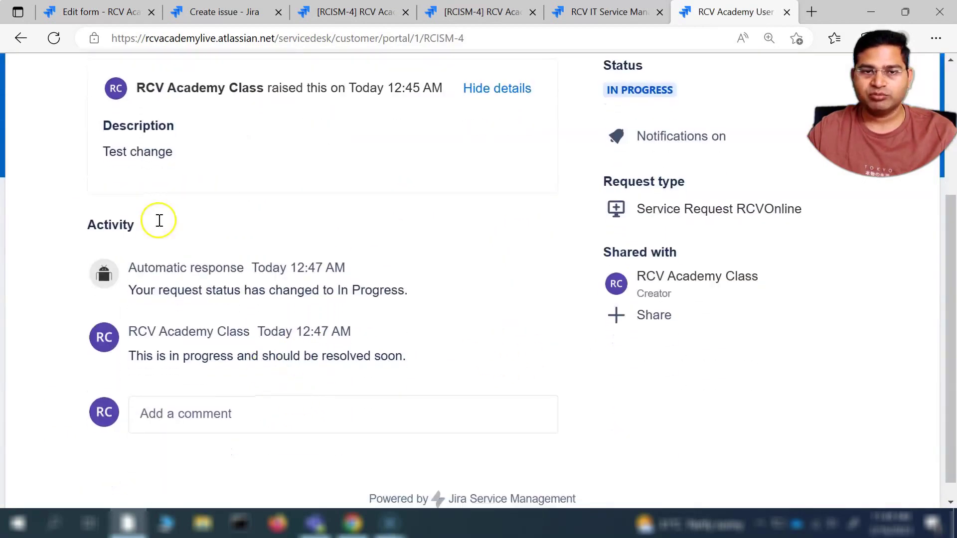
drag(128, 355, 409, 362)
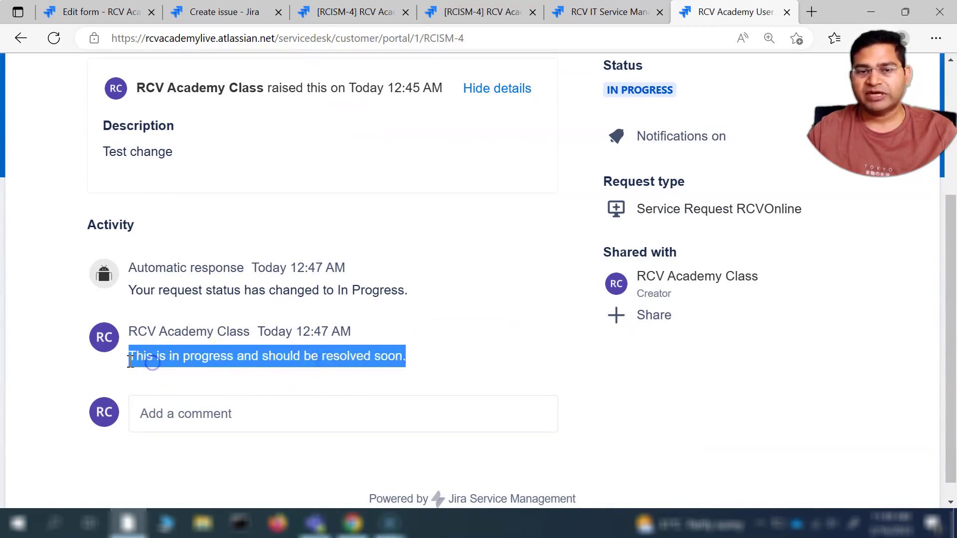
click(213, 364)
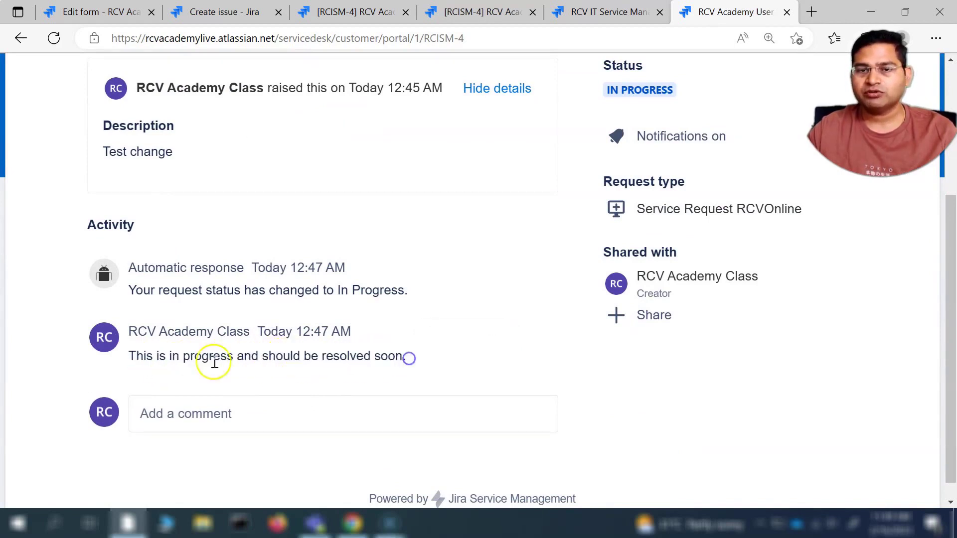
drag(129, 290, 407, 291)
click(242, 300)
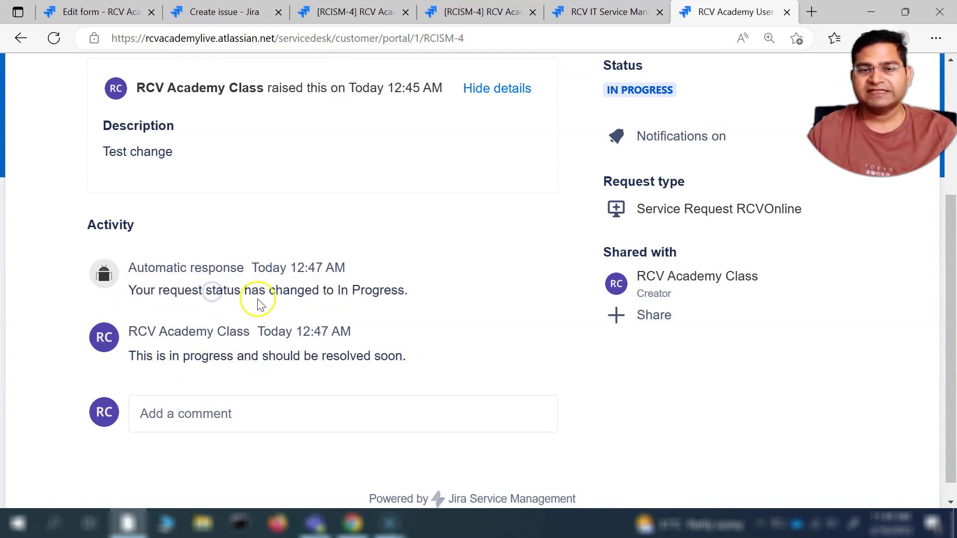
drag(269, 293, 406, 289)
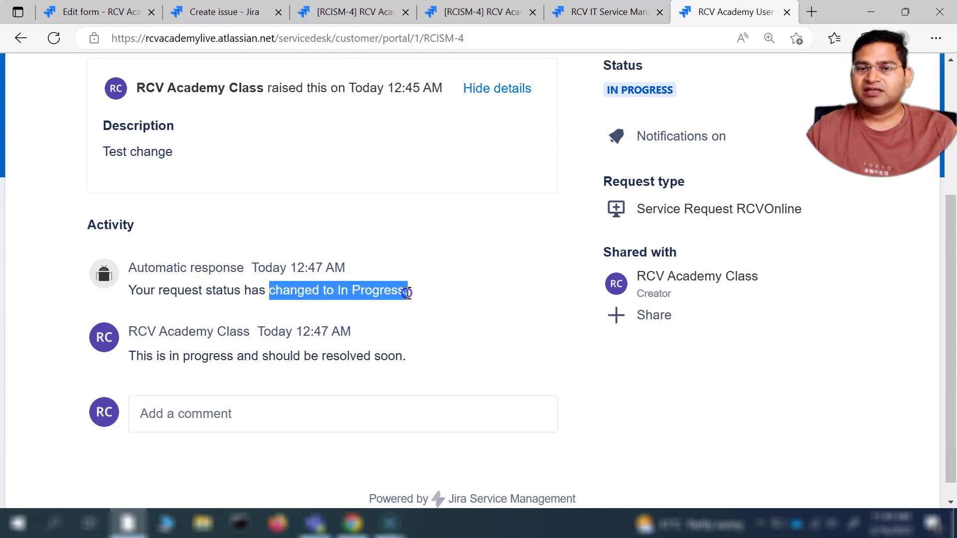
Reread the In Progress status message and the agent's reply on RCISM-4, and open the comment editor for a customer response
drag(157, 291, 405, 289)
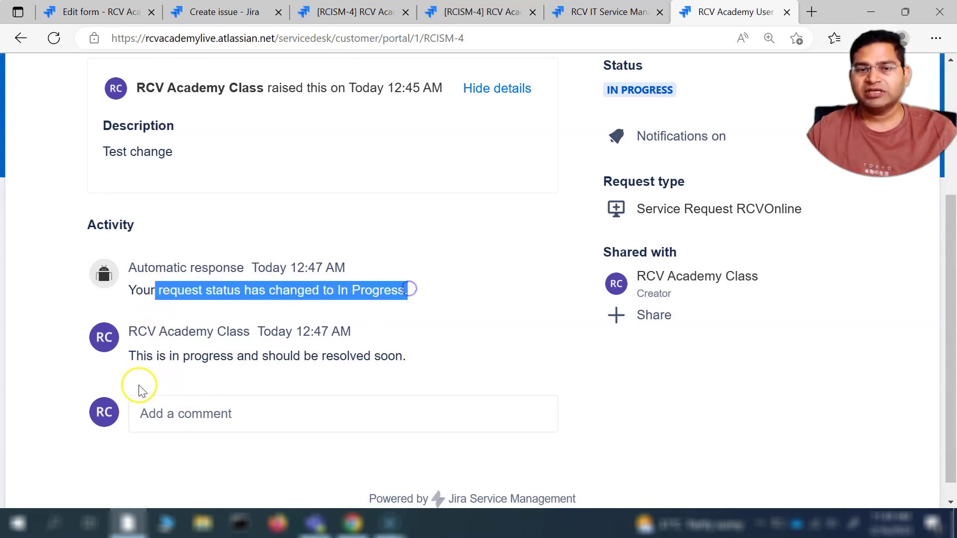
drag(135, 356, 417, 362)
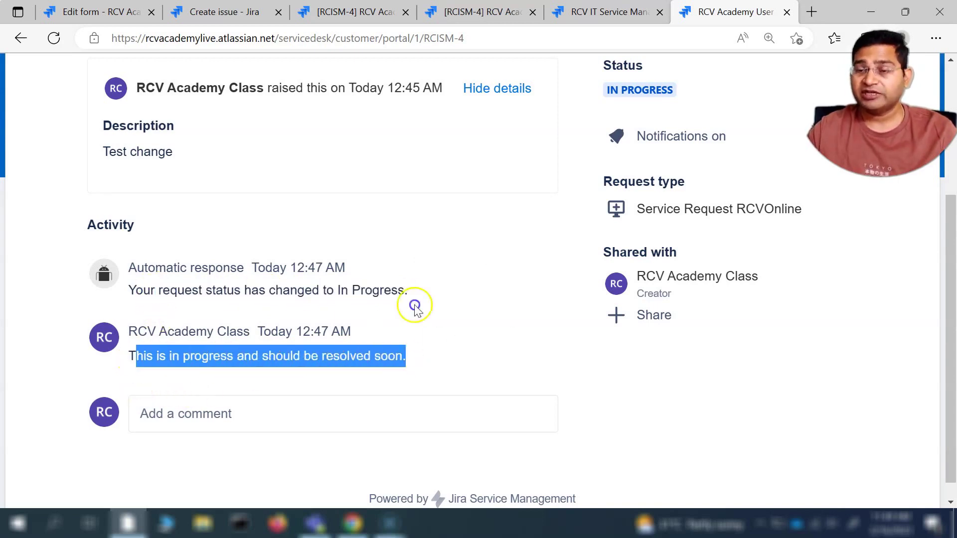
scroll(421, 419, down, 1)
click(372, 398)
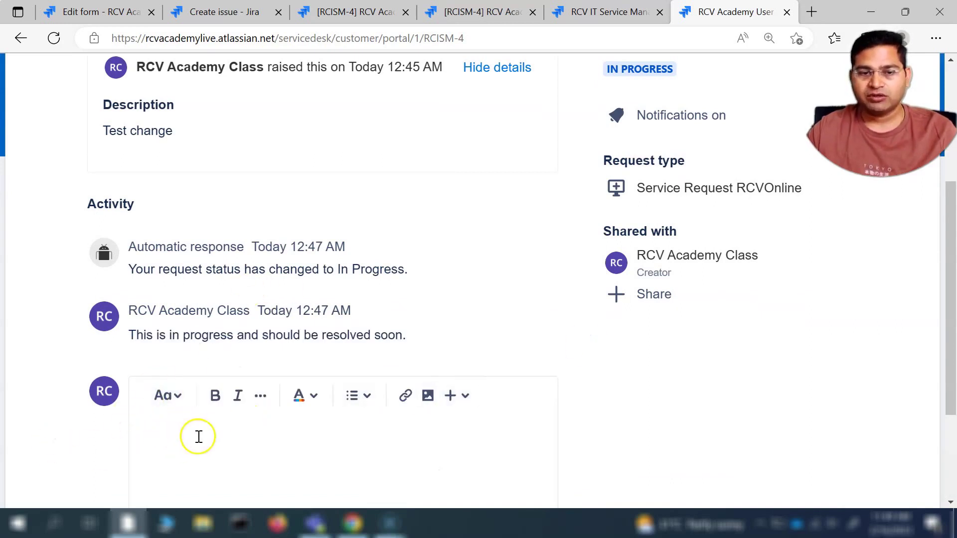
scroll(200, 398, down, 3)
scroll(199, 387, up, 8)
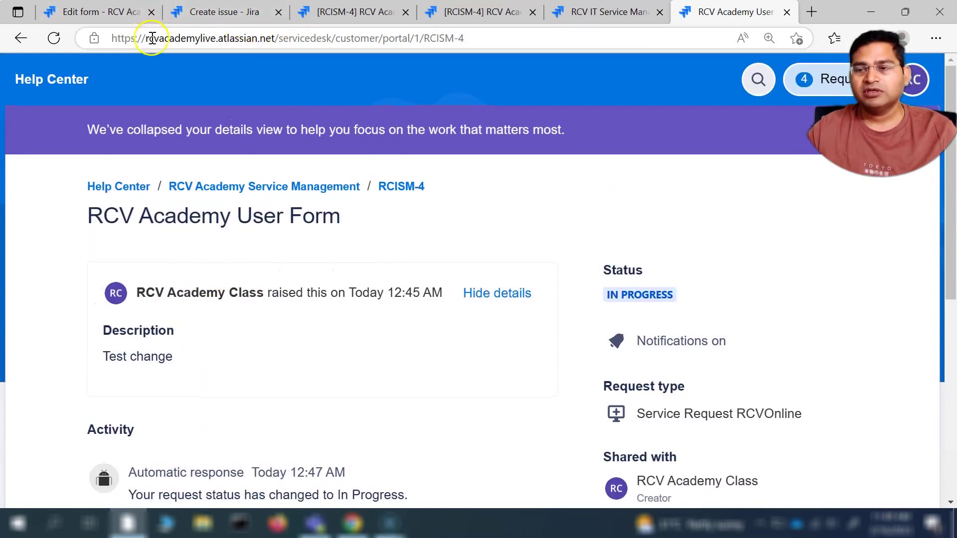
Return to the RCV Academy User Form settings and review the request types for portal requests, new issue creation and issue recommendations
mouse_move(110, 14)
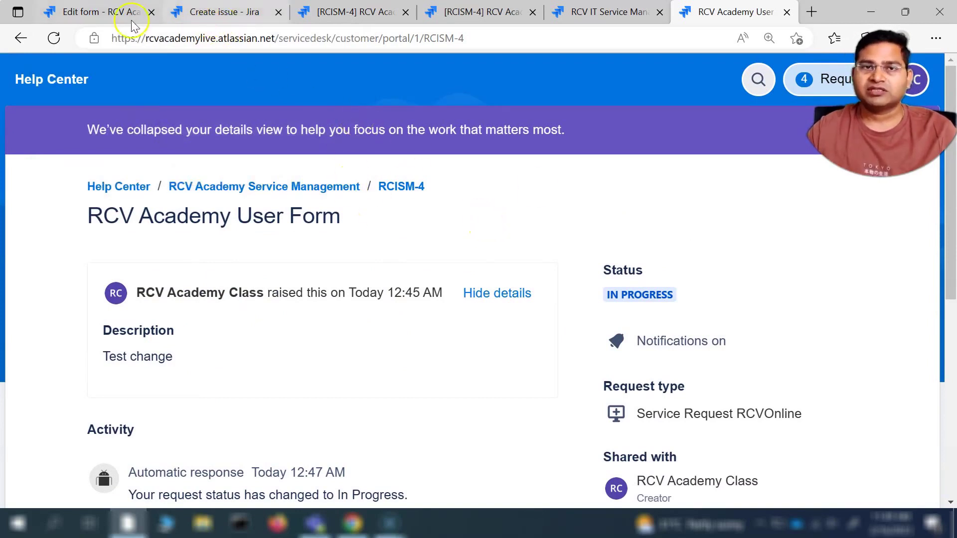
click(115, 19)
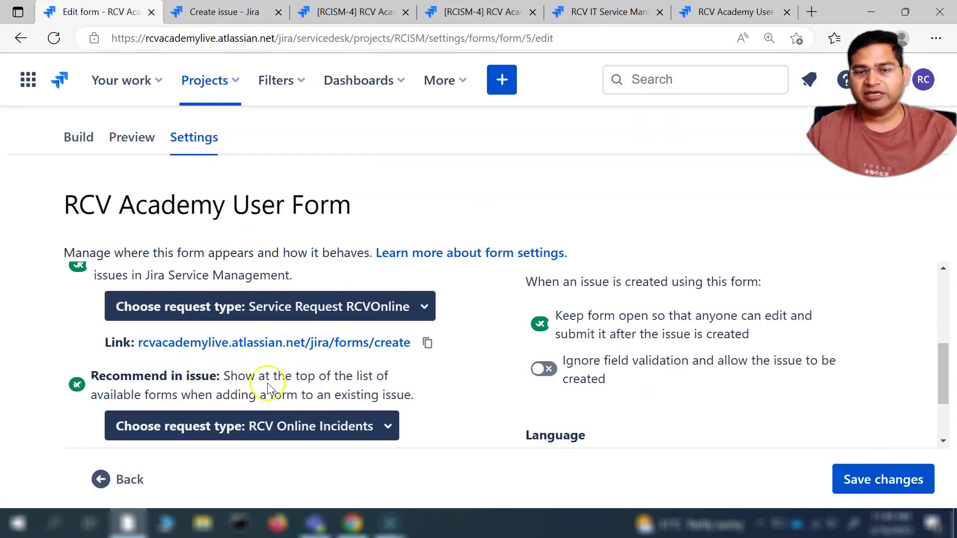
scroll(395, 395, up, 1)
scroll(404, 399, down, 2)
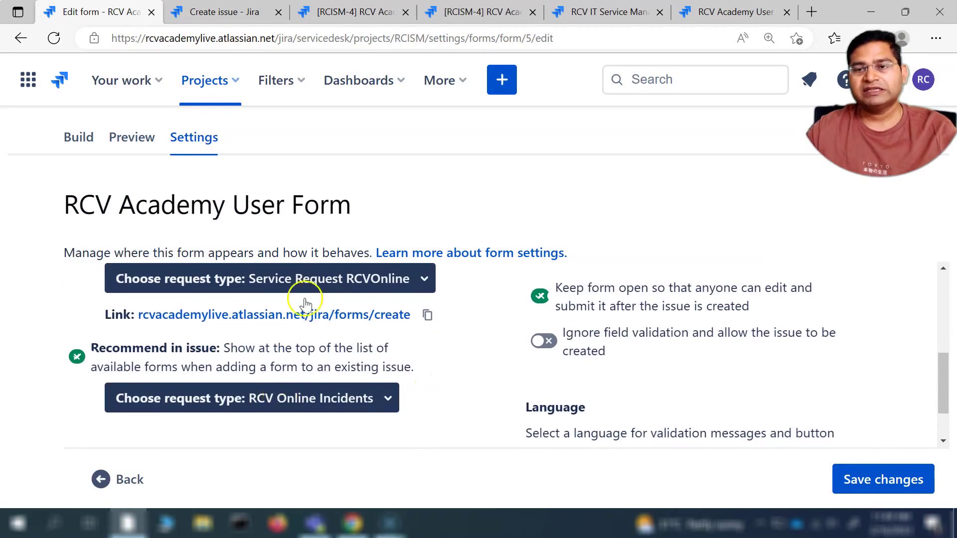
scroll(224, 387, up, 3)
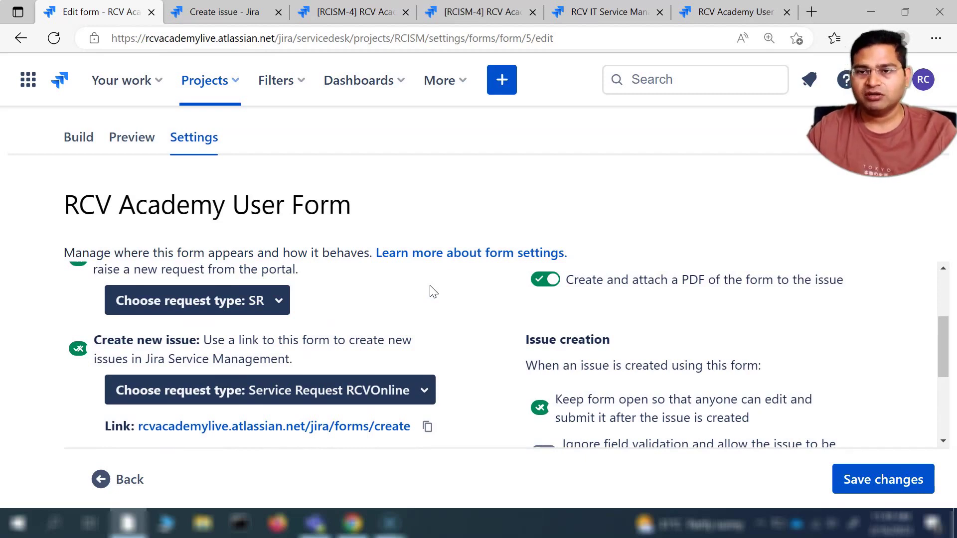
scroll(449, 349, down, 3)
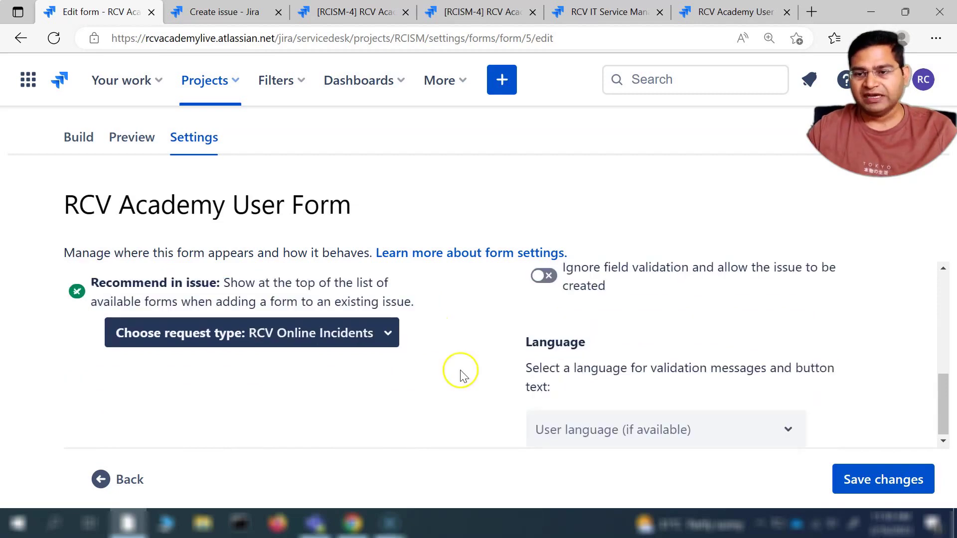